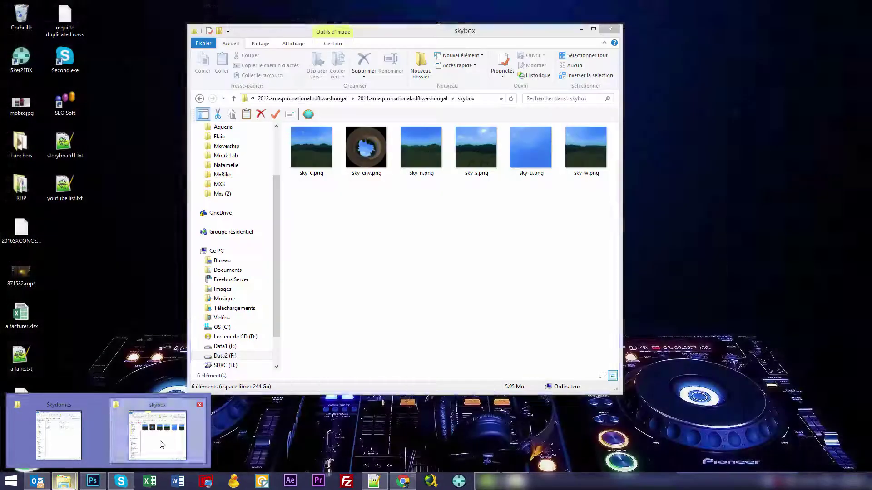
Bring up the skybox folder and preview sky-s.png, sky-u.png and sky-w.png, ending with the photo viewer closed
click(161, 441)
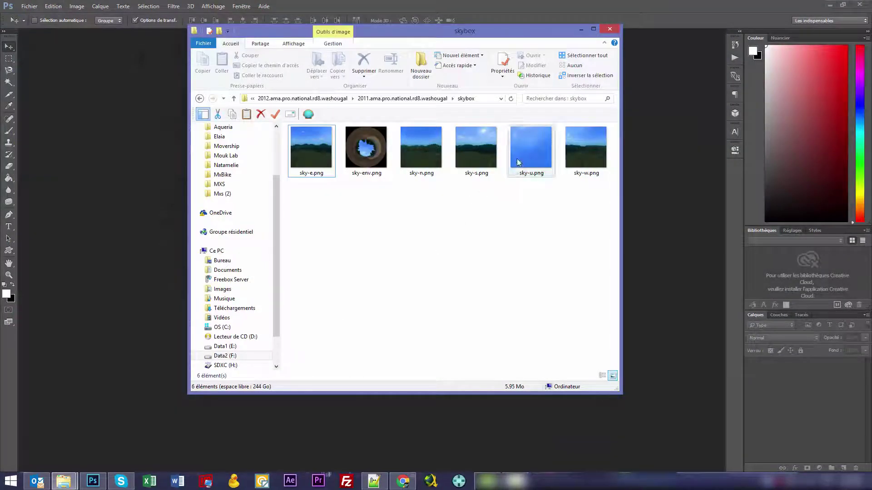
click(485, 147)
double_click(485, 147)
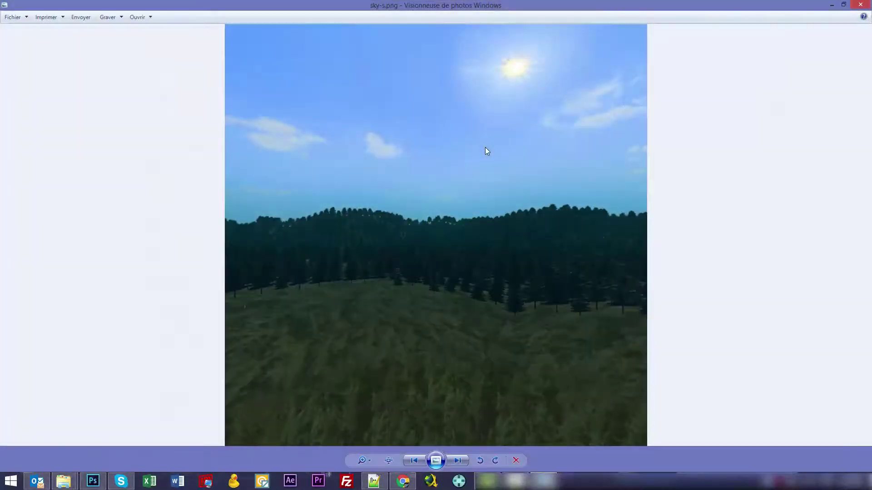
key(Right)
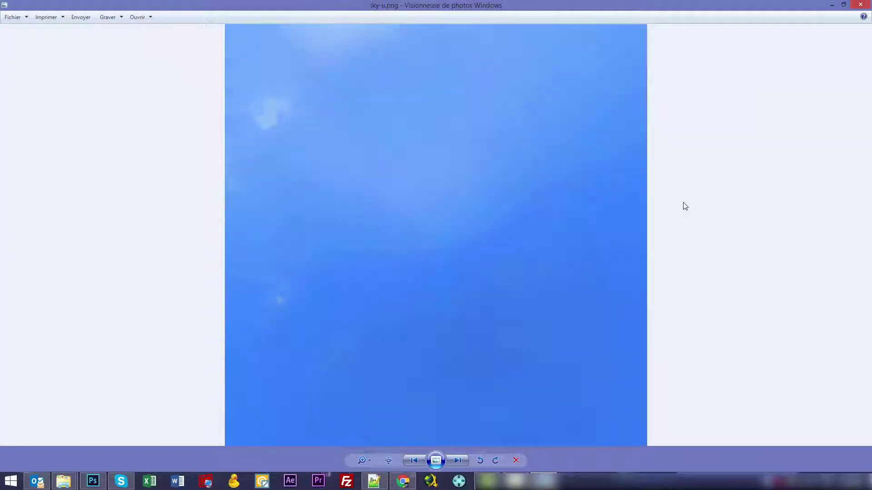
key(Right)
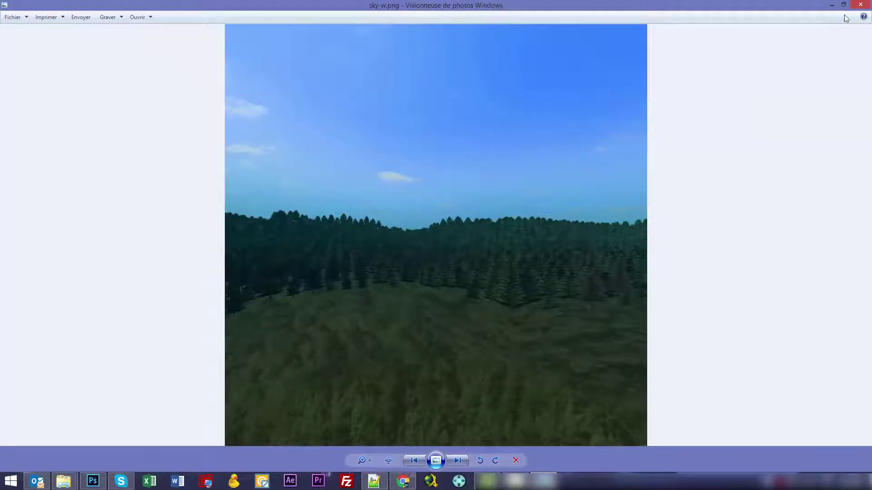
click(856, 9)
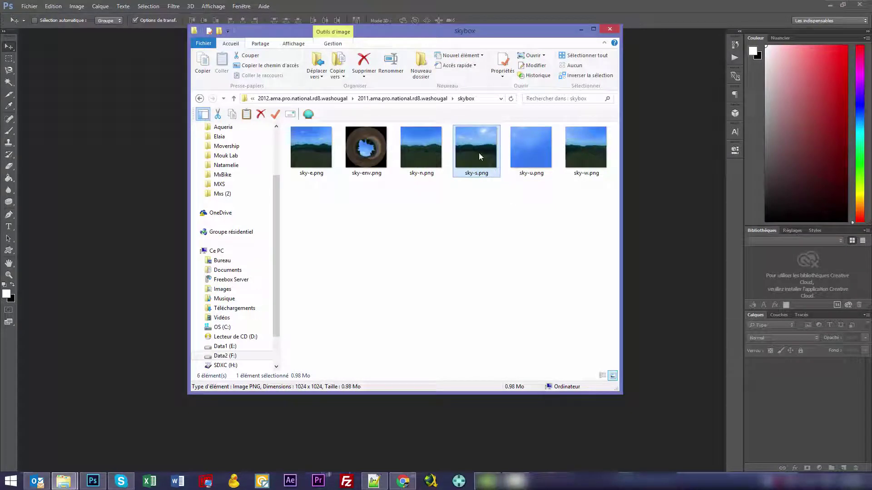
drag(585, 215, 410, 152)
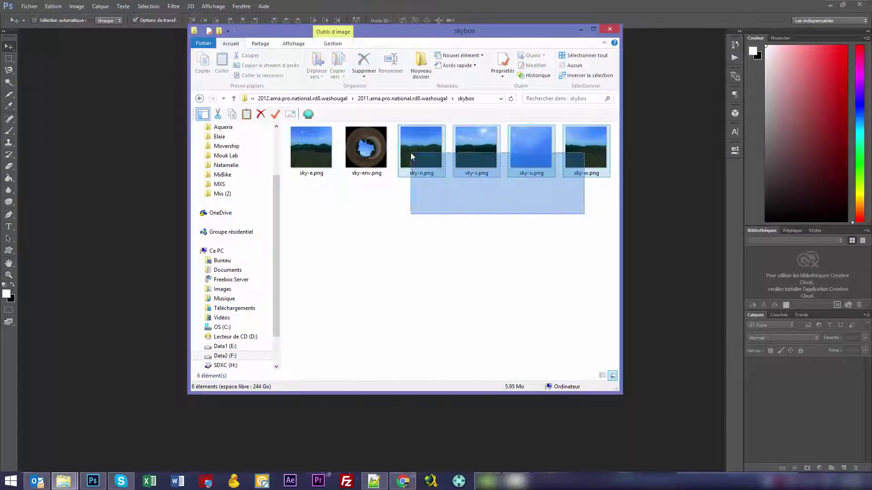
click(365, 148)
click(504, 204)
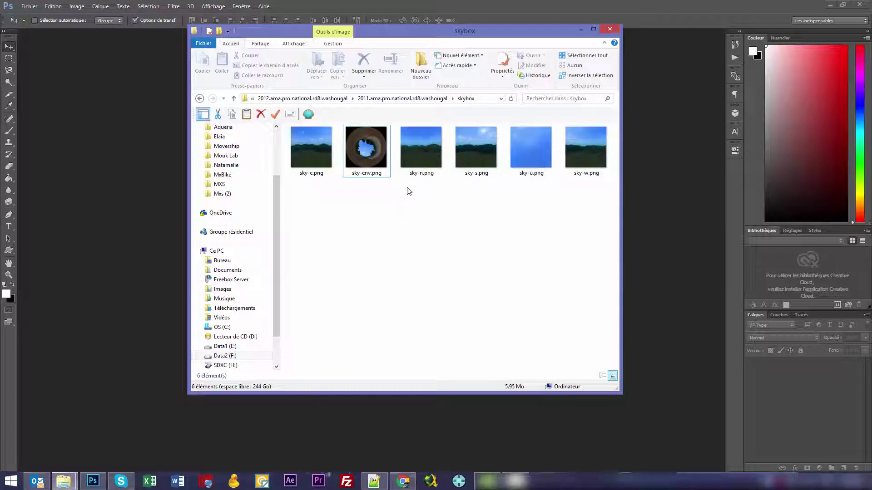
Shift the skybox folder window aside and preview sky-e.png in the photo viewer
drag(386, 36, 532, 58)
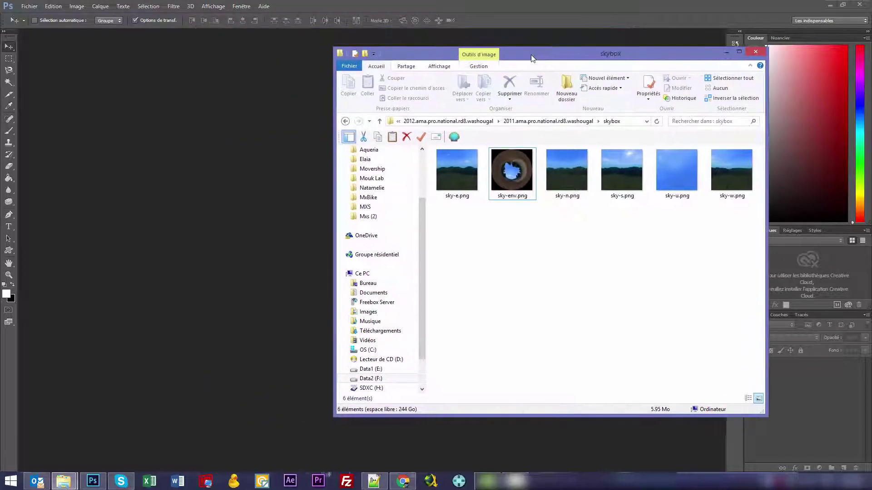
double_click(460, 168)
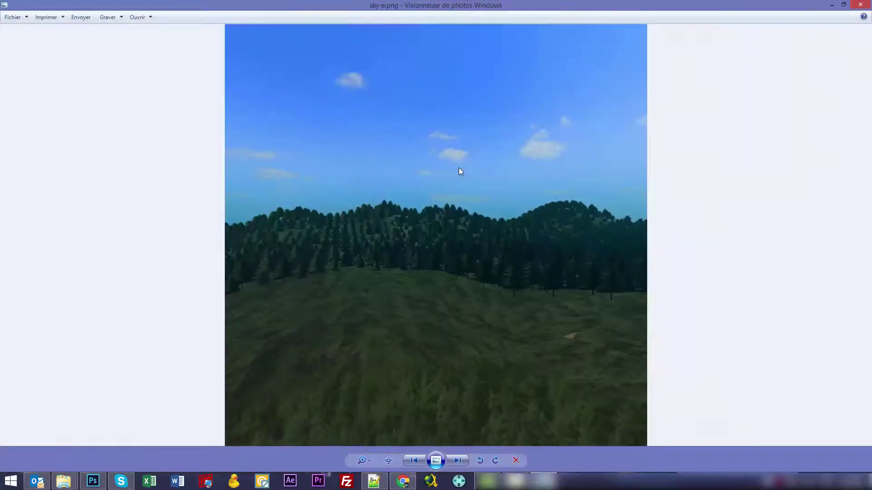
click(858, 5)
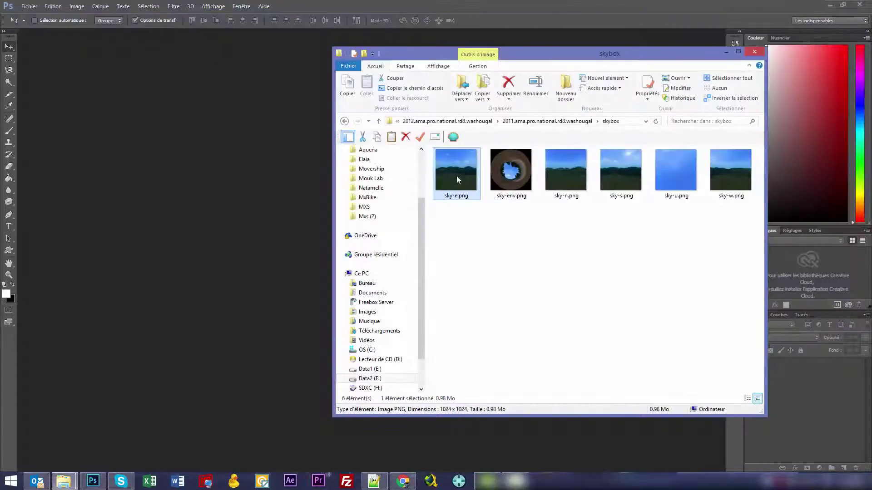
right_click(455, 178)
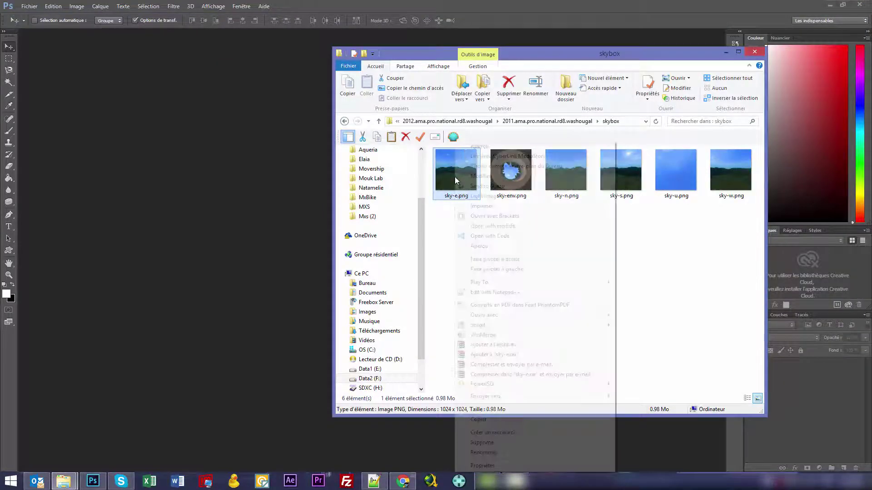
click(454, 179)
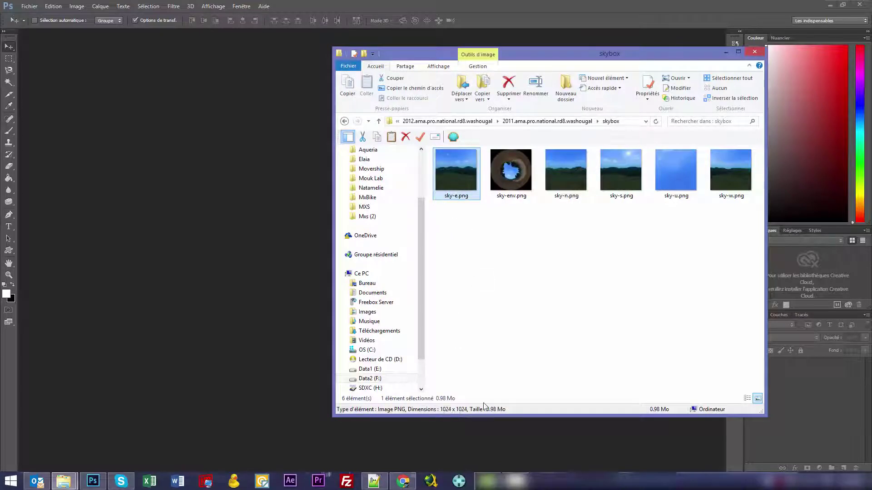
Open sky-e.png in Photoshop, check its pixel dimensions in the image size settings, and close it without changes
drag(448, 171, 269, 200)
key(ctrl+alt+i)
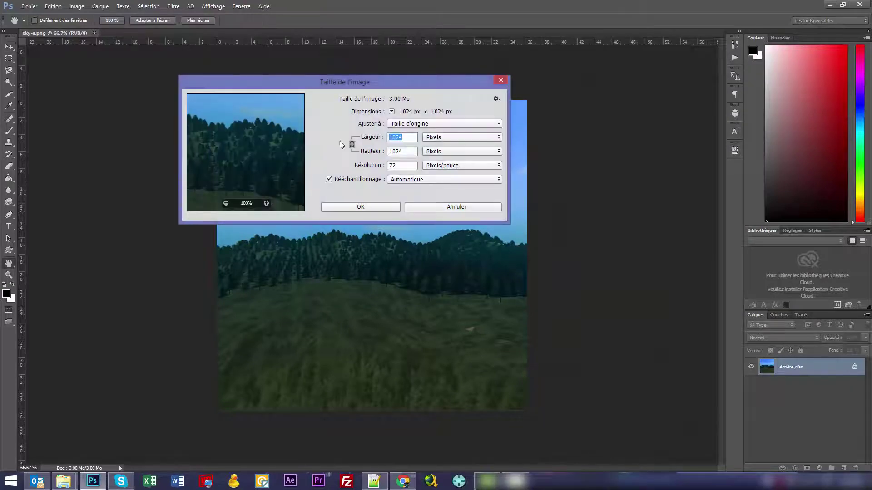
click(52, 6)
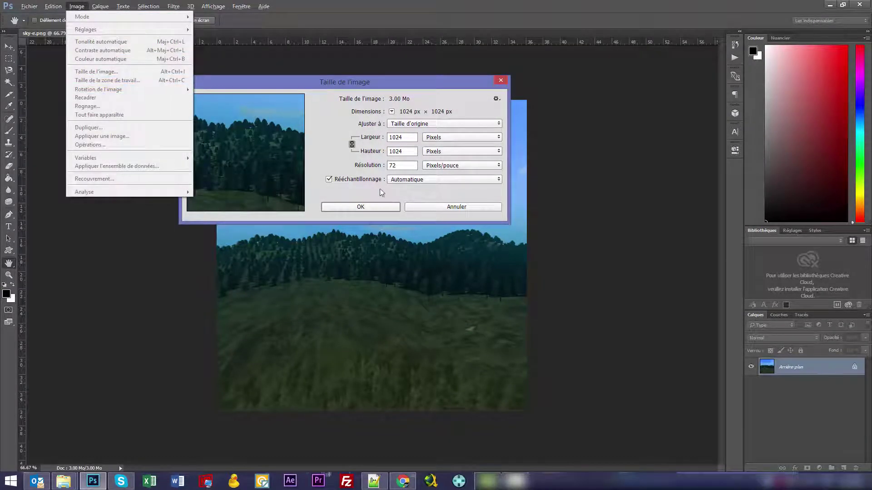
click(394, 138)
click(437, 206)
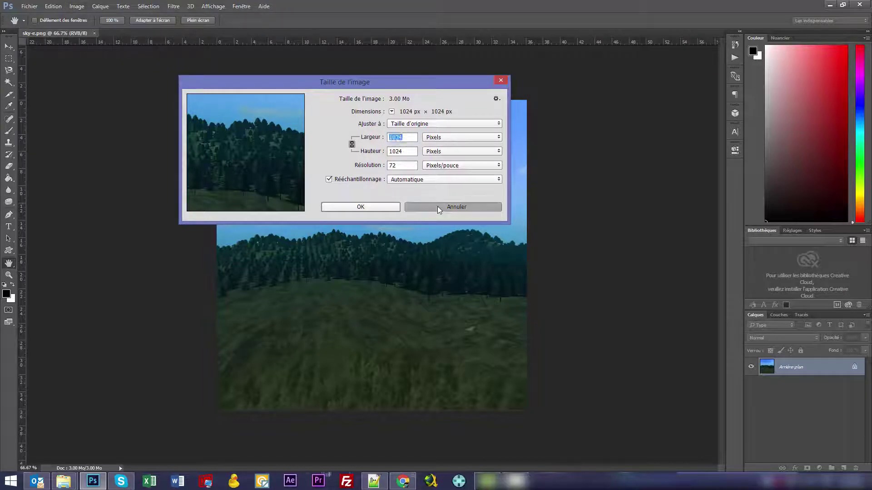
key(ctrl+w)
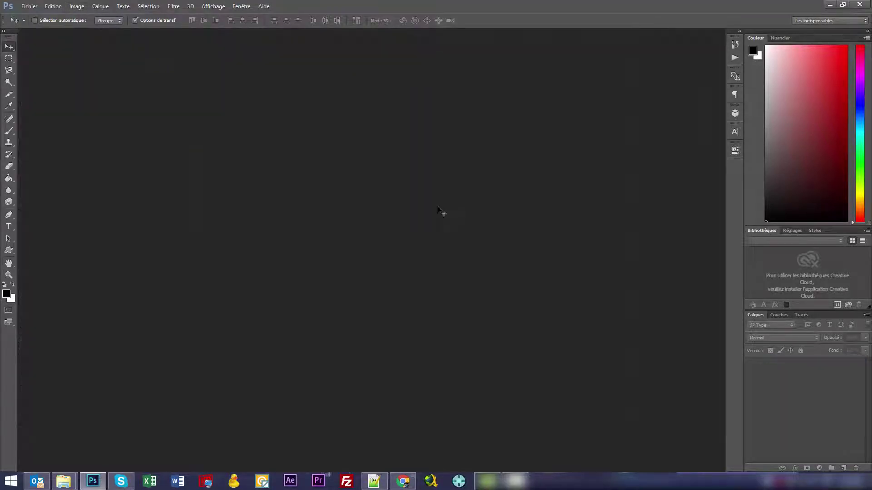
Start a new document and name it washougal
key(ctrl+n)
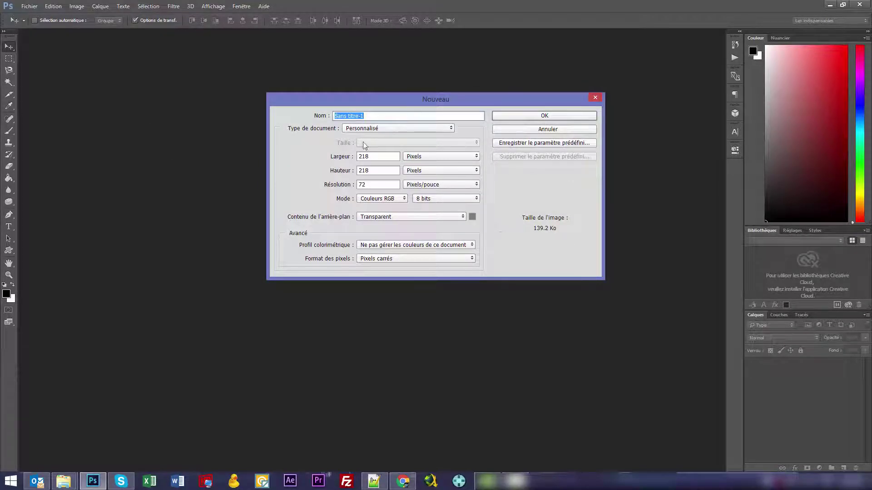
text(washougal)
double_click(386, 158)
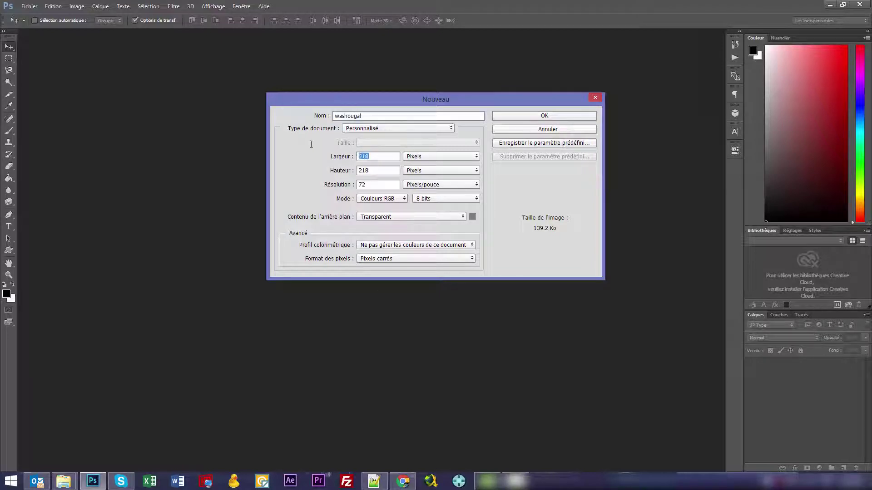
Launch the Windows calculator and multiply 1024 by 4 to work out the canvas size
key(super+r)
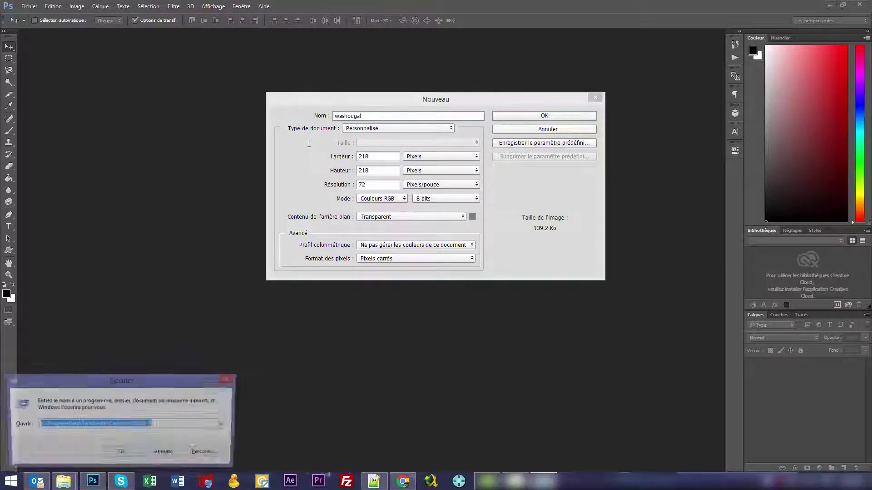
text(calc)
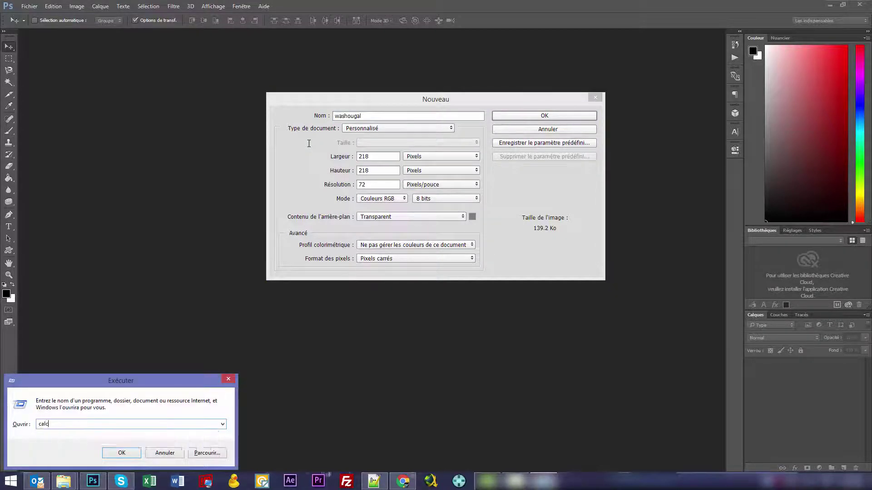
key(Return)
text(1024)
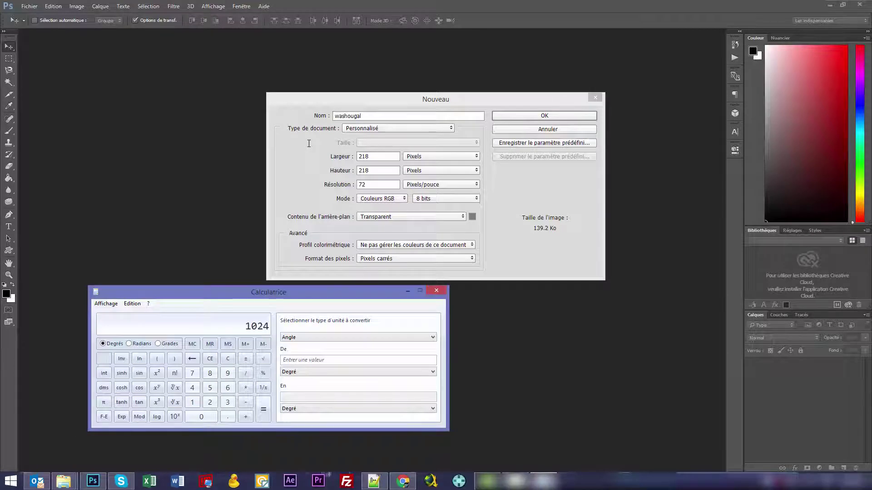
text(4)
key(Return)
Set the new document's width and height to 4096 pixels each and create it
click(391, 162)
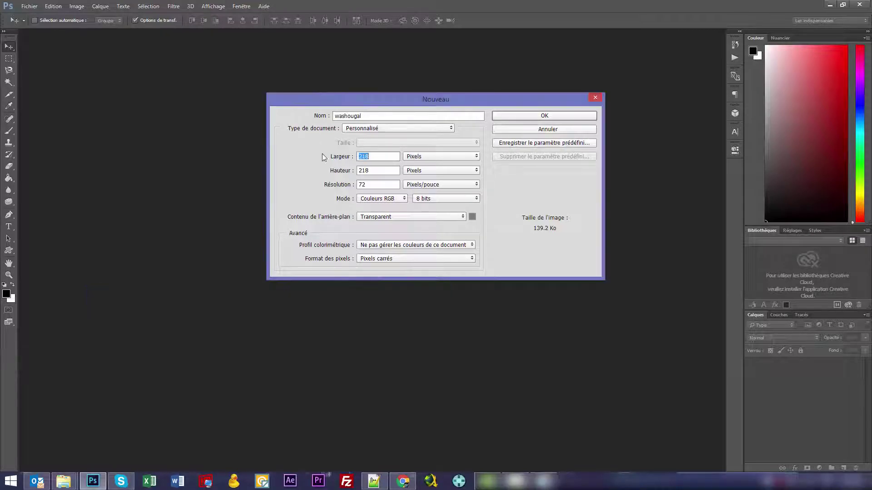
text(4096)
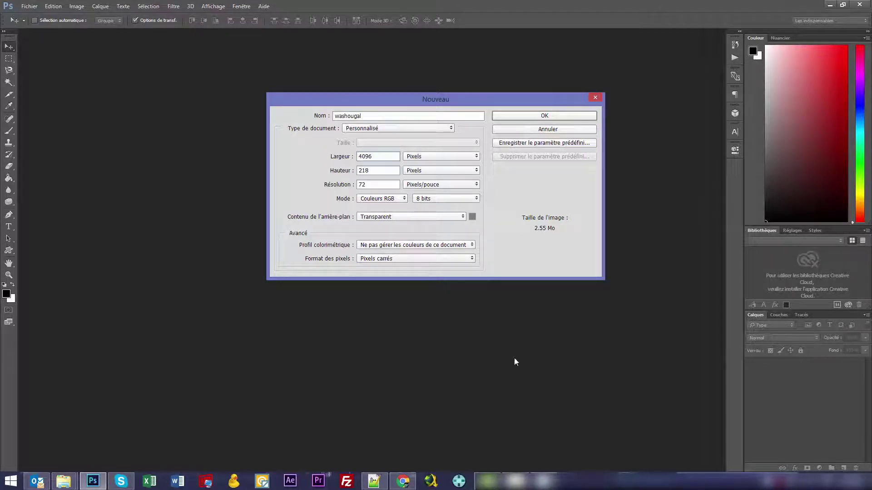
key(alt+Tab)
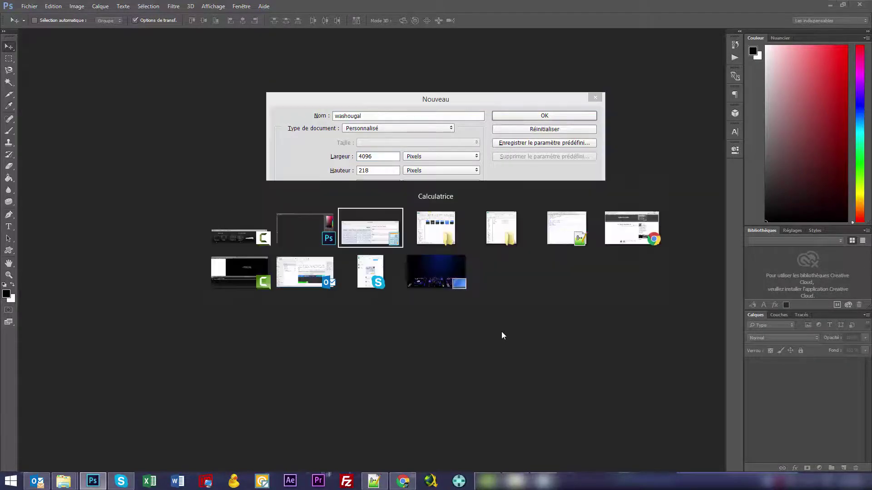
key(alt+Tab)
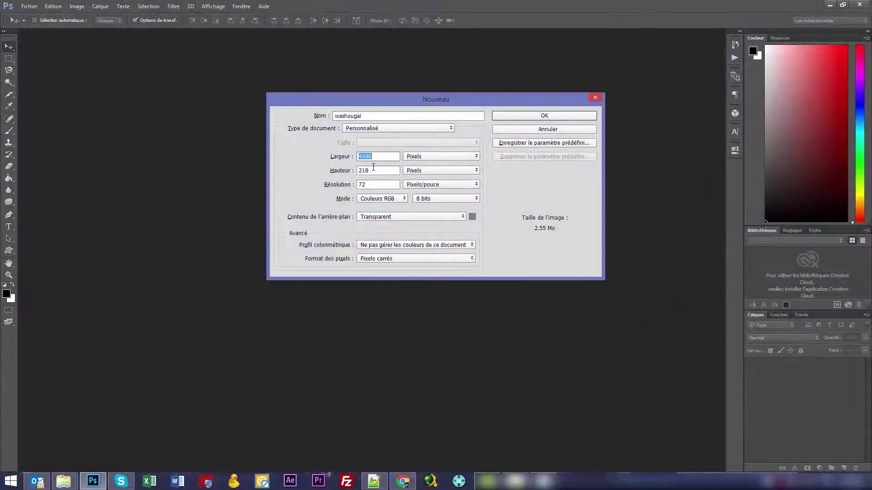
key(Tab)
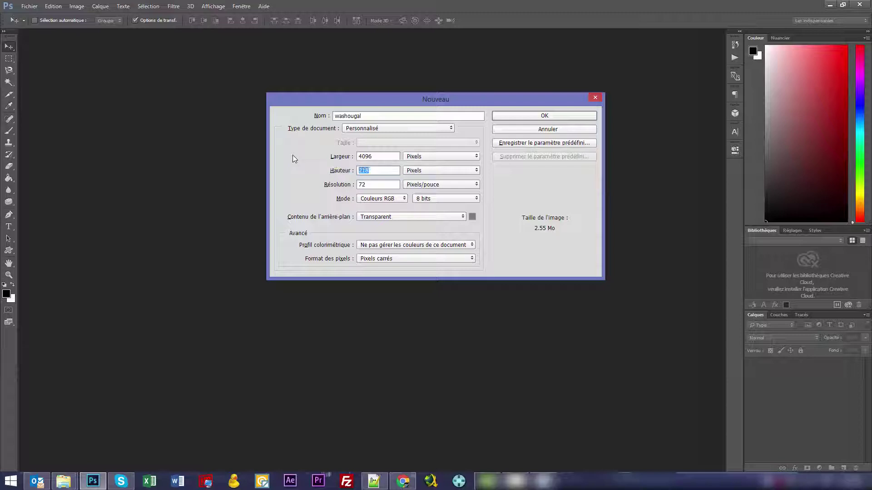
text(4096)
key(Return)
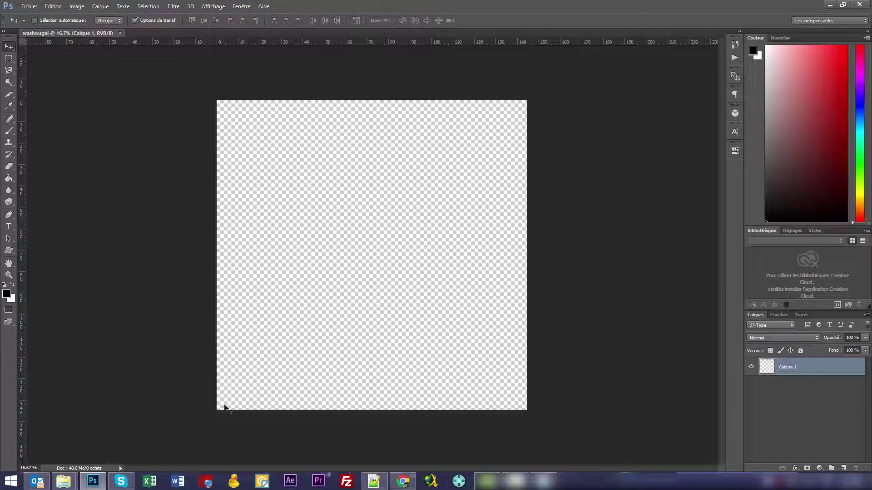
Place sky-n.png from the skybox folder at the centre of the washougal canvas at its original size
key(alt+Tab)
key(alt+Tab)
click(73, 484)
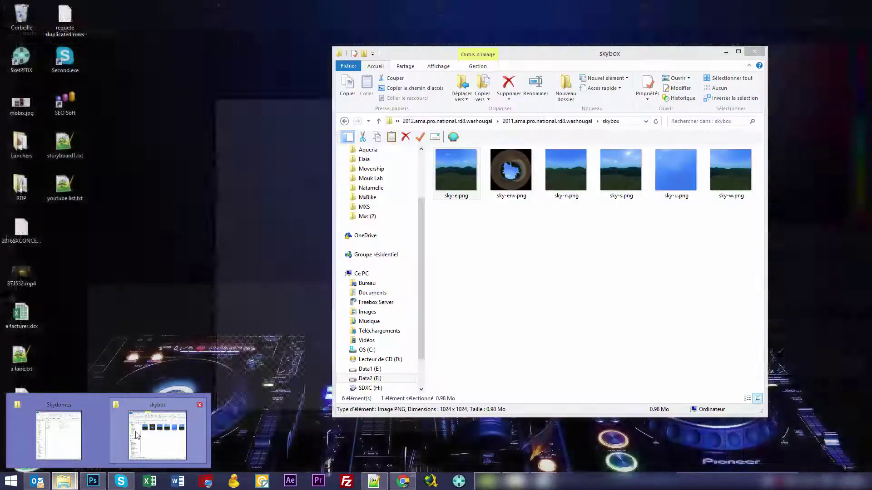
click(136, 434)
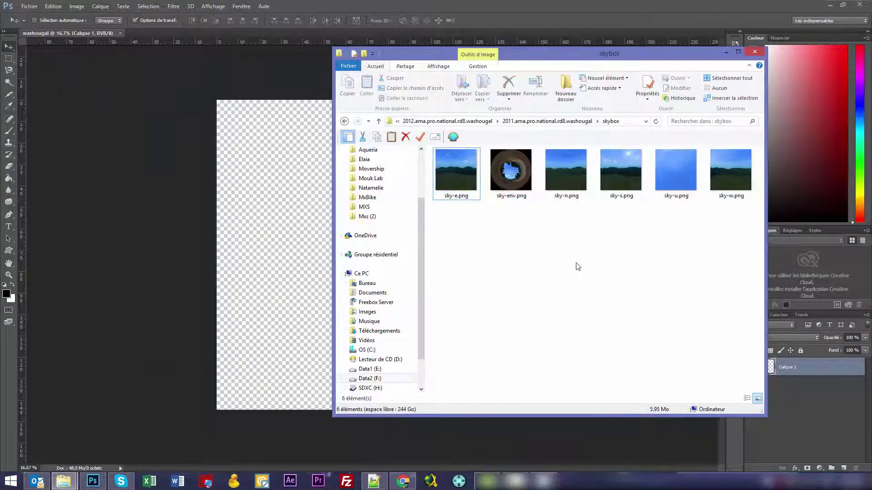
drag(593, 51, 652, 55)
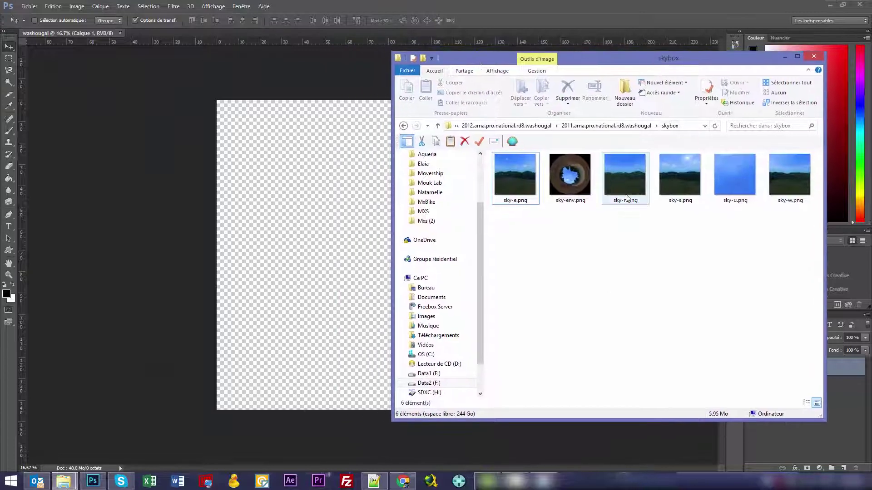
click(625, 180)
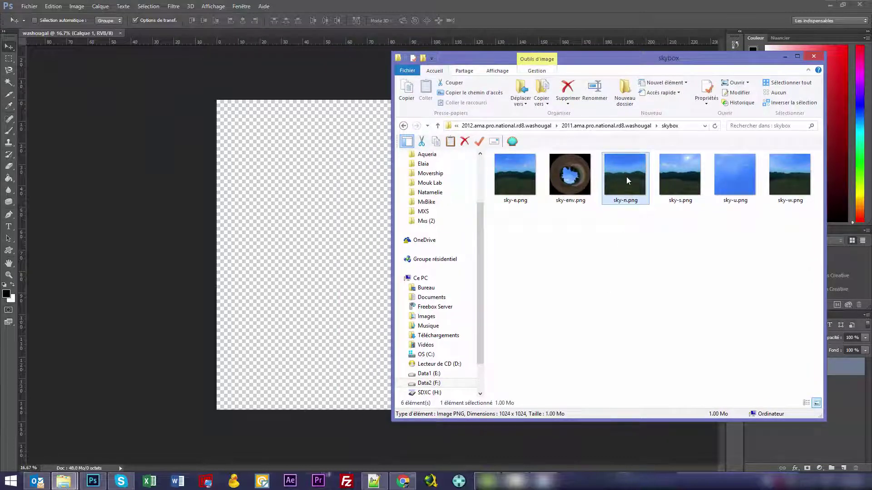
drag(626, 176, 351, 240)
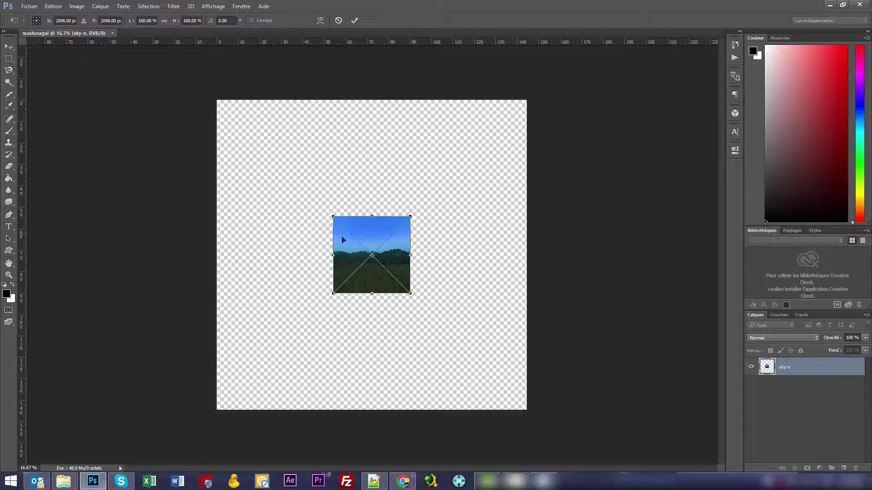
key(Return)
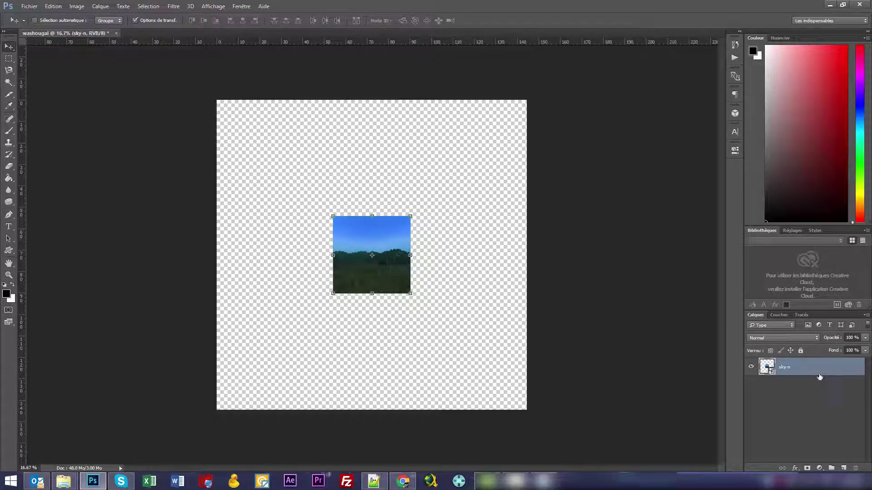
key(ctrl+t)
key(Return)
right_click(782, 367)
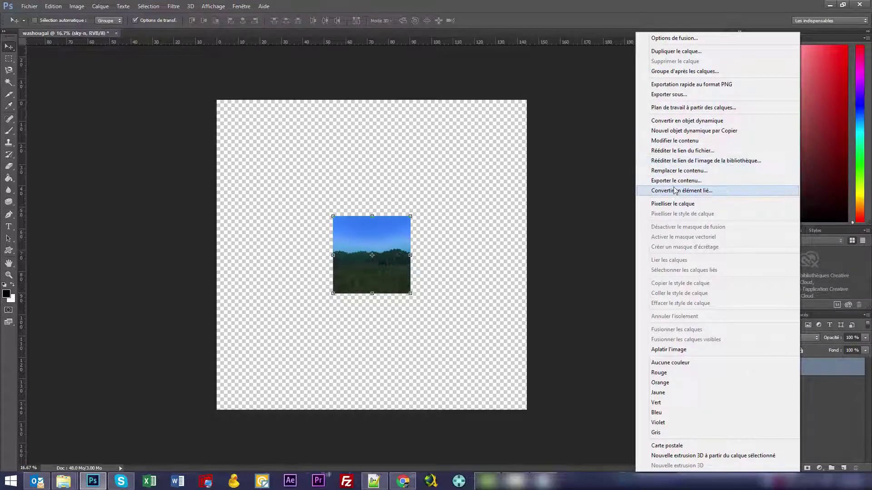
click(570, 179)
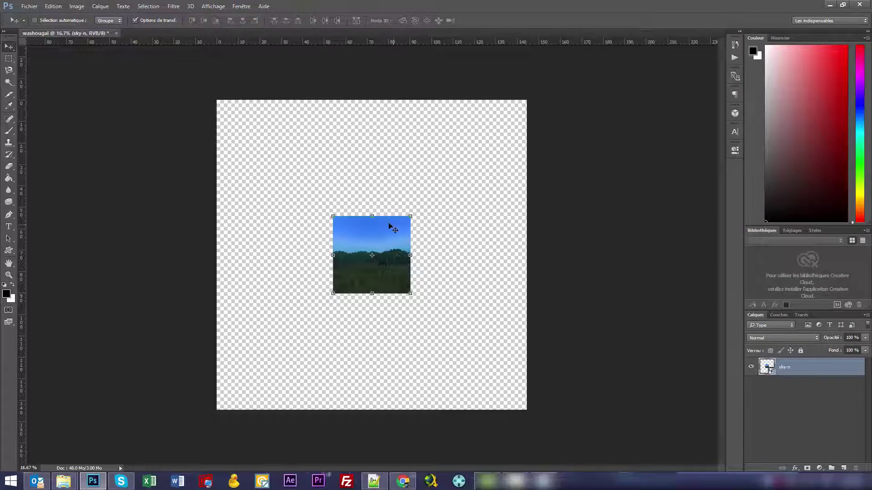
Add an empty layer to the washougal document and delete the sky-n layer
click(8, 58)
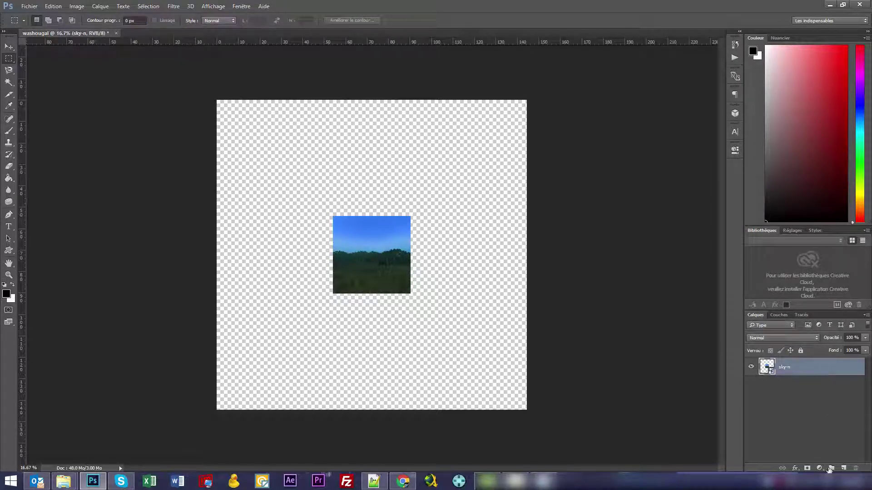
click(843, 468)
click(818, 390)
key(Delete)
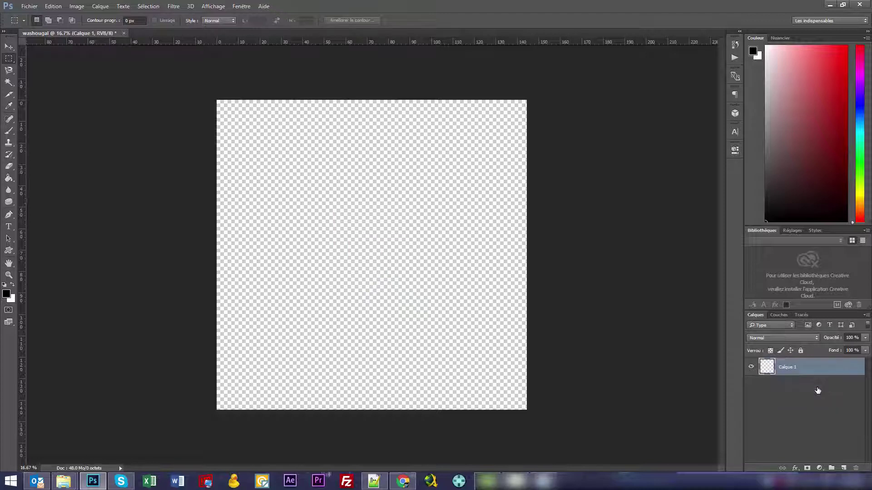
Place sky-n.png from the skybox folder at the centre of the washougal canvas again
key(alt+Tab)
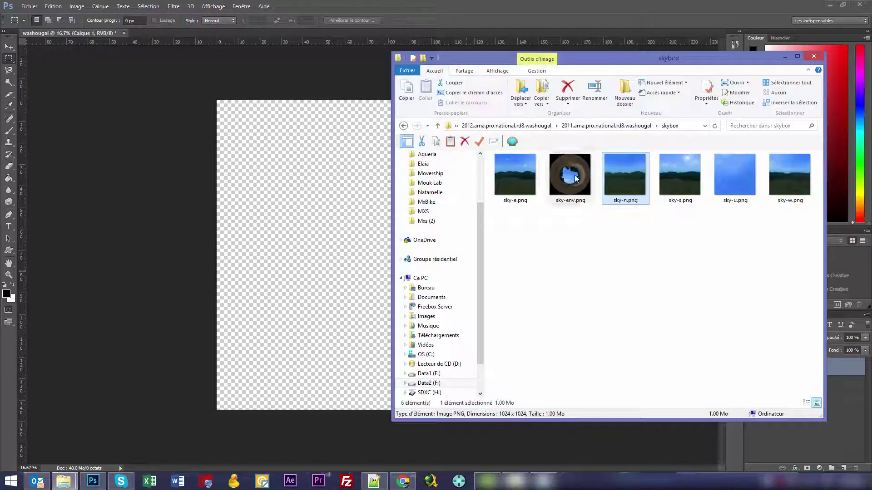
drag(631, 189, 229, 116)
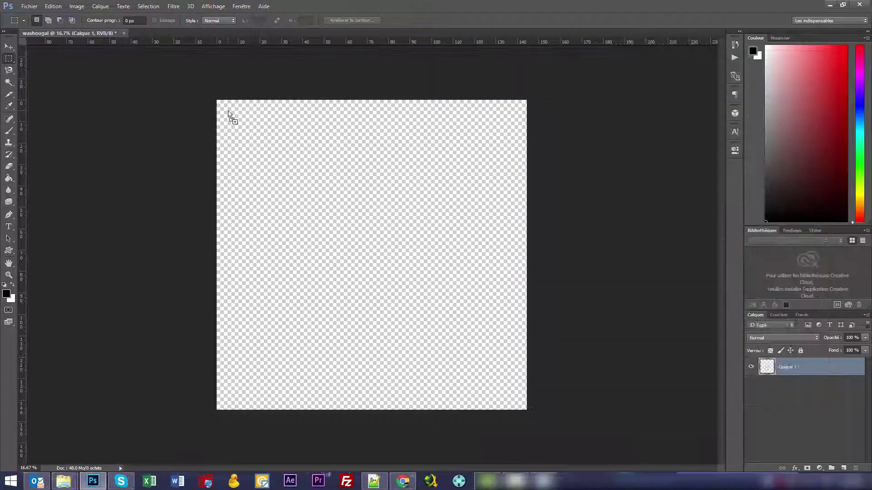
key(Return)
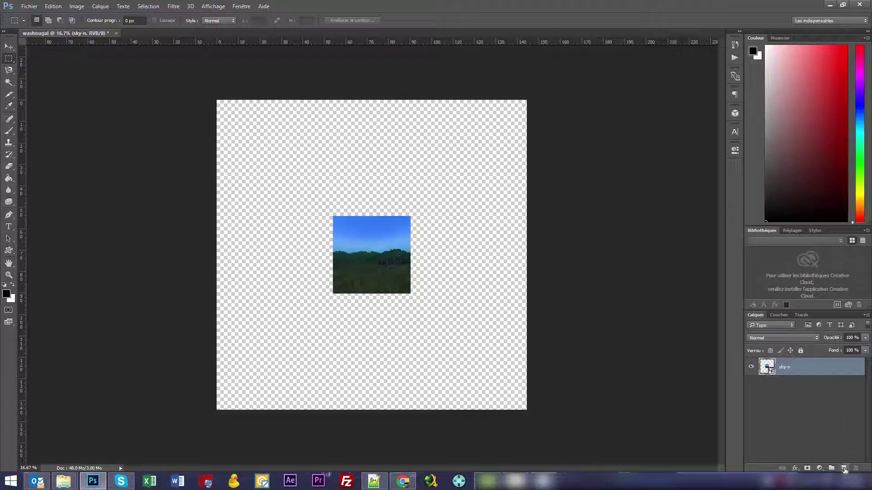
Add an empty layer below sky-n and try selecting both layers for alignment with the Move tool
click(843, 469)
drag(806, 367, 808, 390)
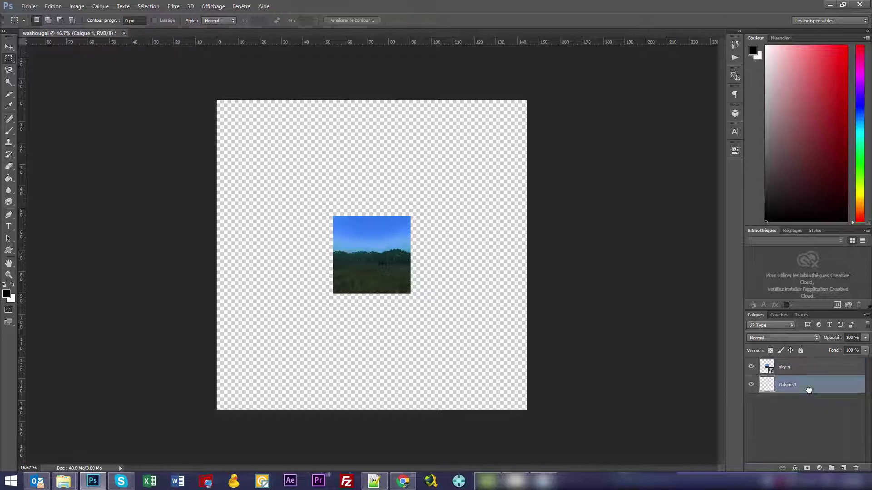
shift+click(816, 367)
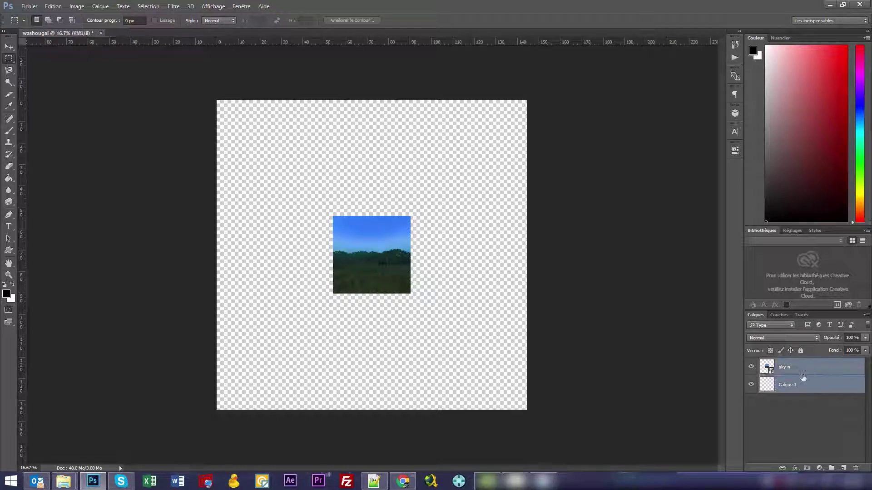
click(9, 46)
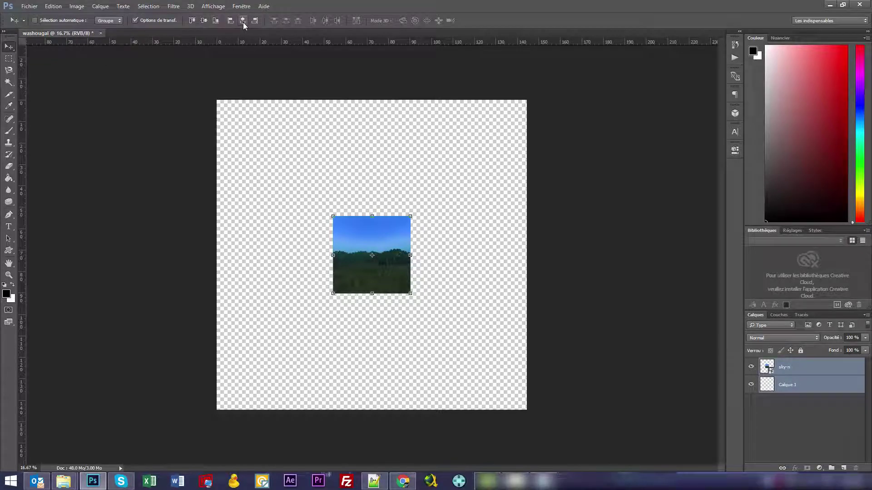
click(790, 421)
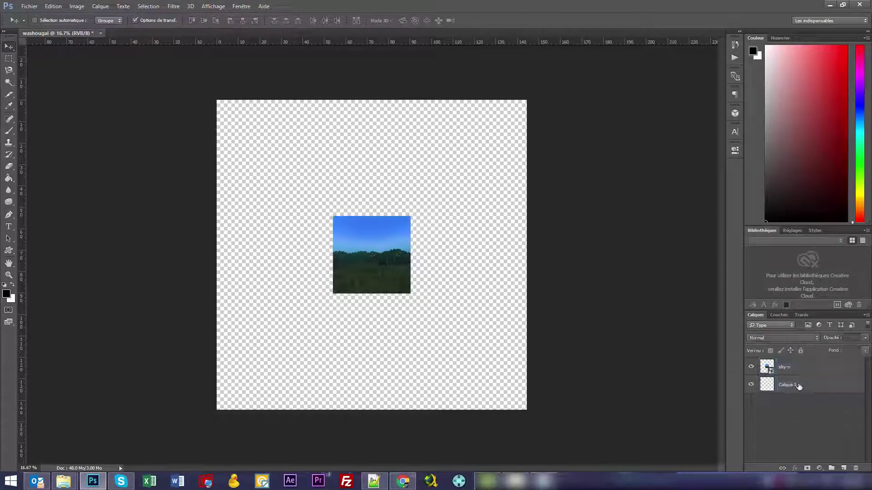
Fill the empty layer below sky-n entirely with black using the Paint Bucket
click(797, 386)
click(9, 178)
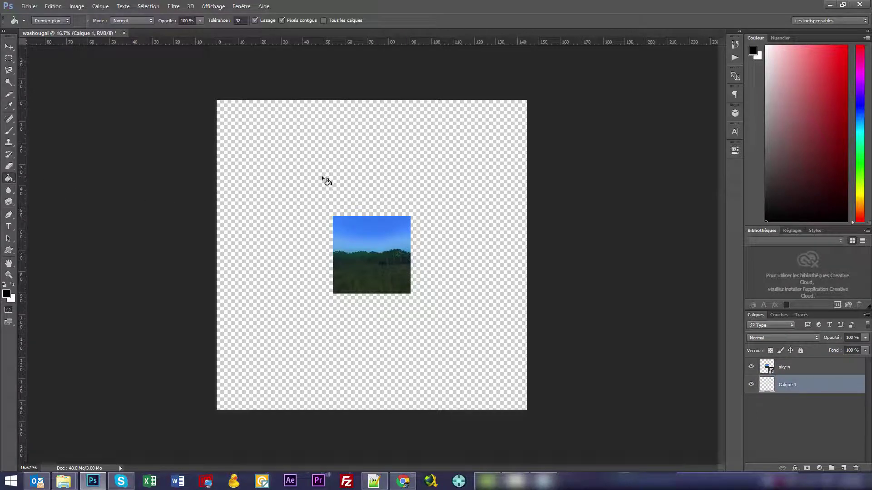
click(325, 180)
Move the sky-n image away from the centre, near the canvas's upper-left corner
click(798, 368)
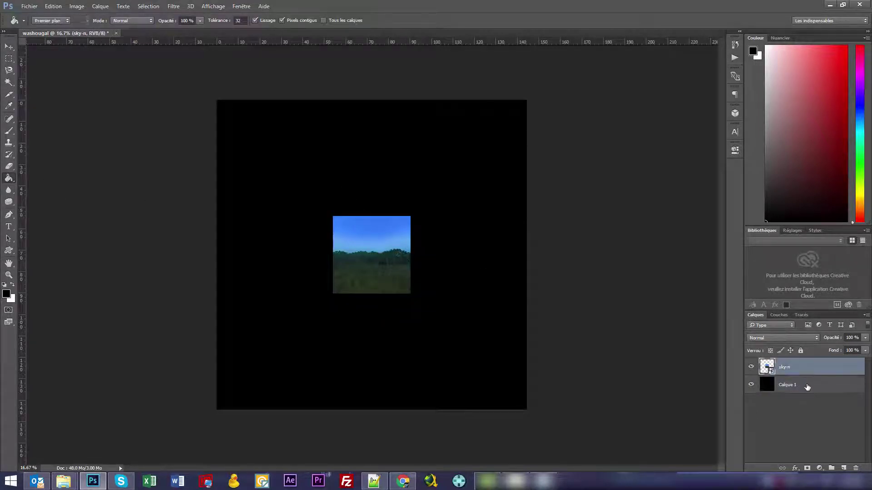
click(9, 47)
drag(374, 227, 285, 126)
Align the sky-n image with the black layer's horizontal and vertical centres
click(823, 390)
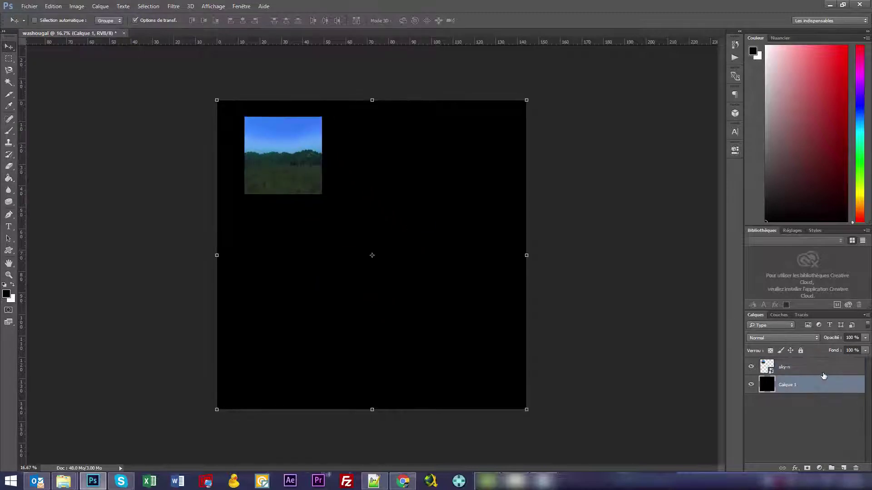
shift+click(825, 371)
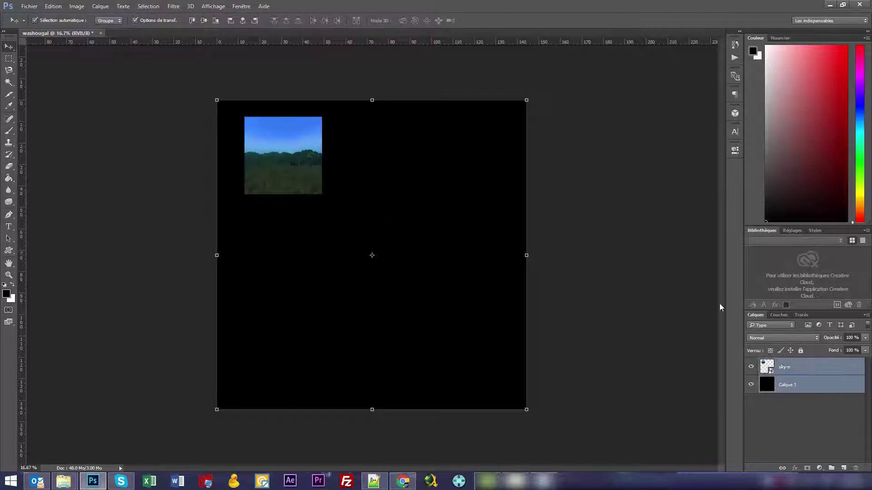
click(243, 21)
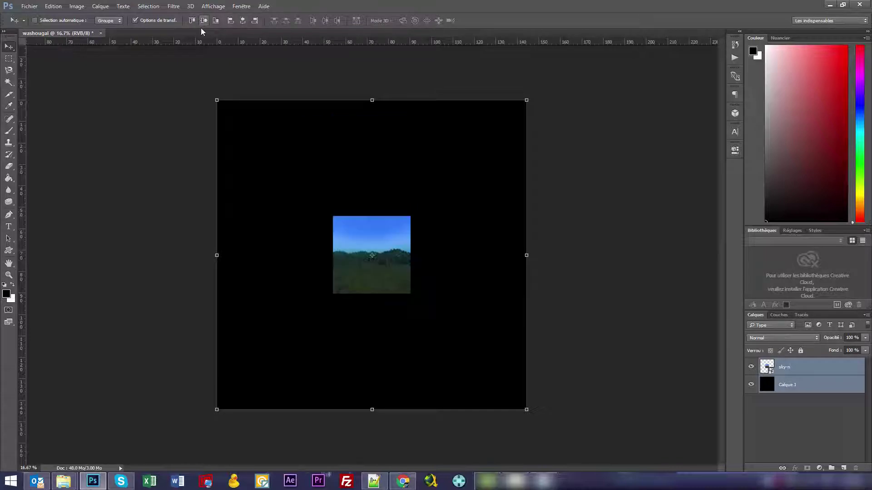
click(204, 21)
Delete the black layer and keep only the centred sky-n layer
click(9, 58)
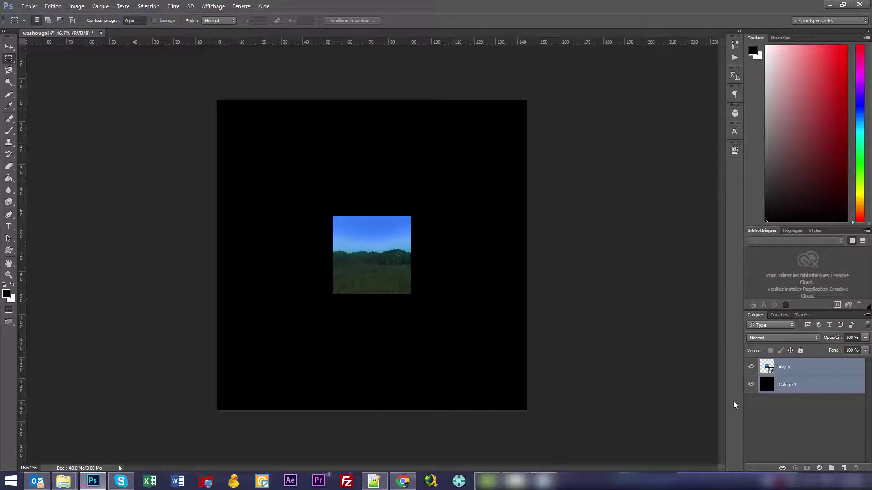
click(822, 388)
key(Delete)
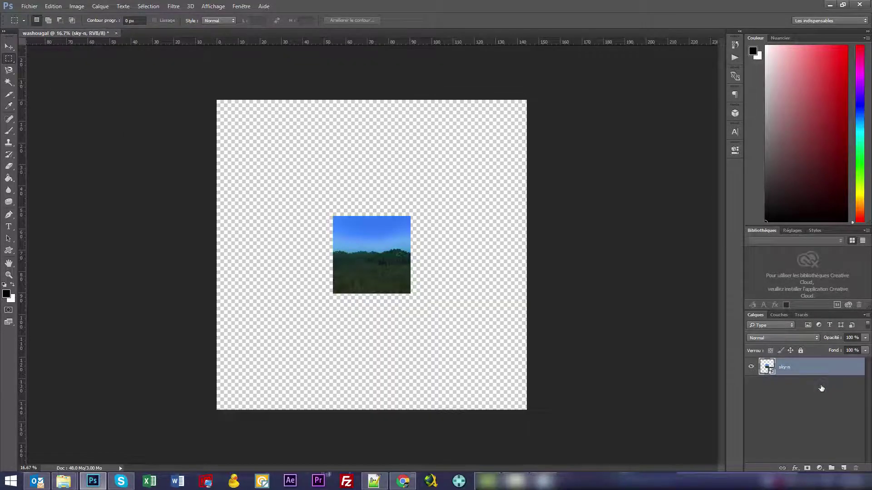
Bring up the skybox folder window and shift it aside over the canvas
key(alt+Tab)
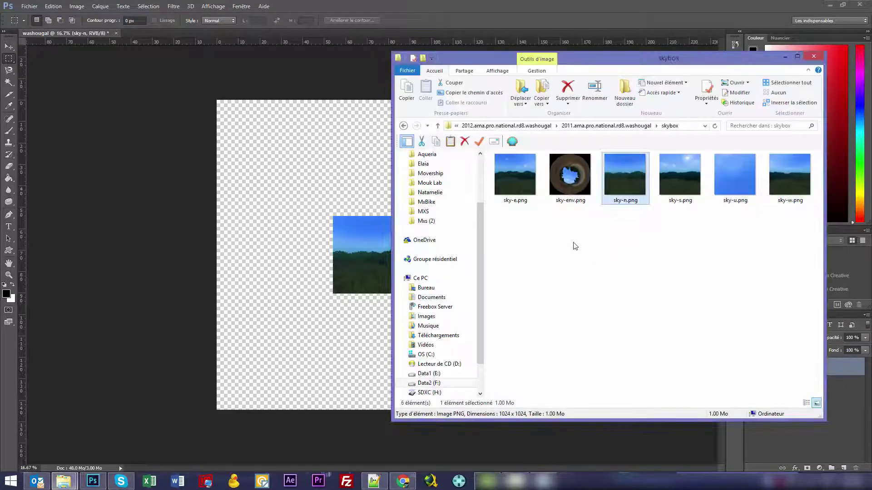
drag(611, 62, 652, 54)
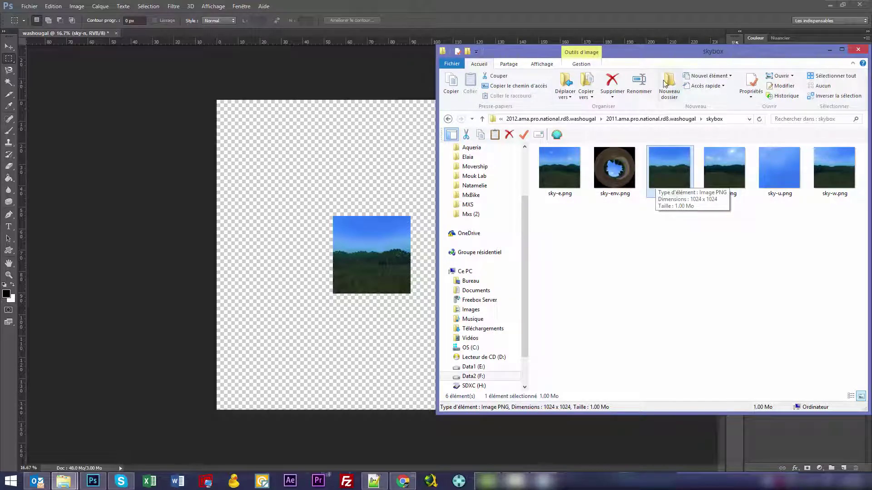
drag(666, 50, 629, 37)
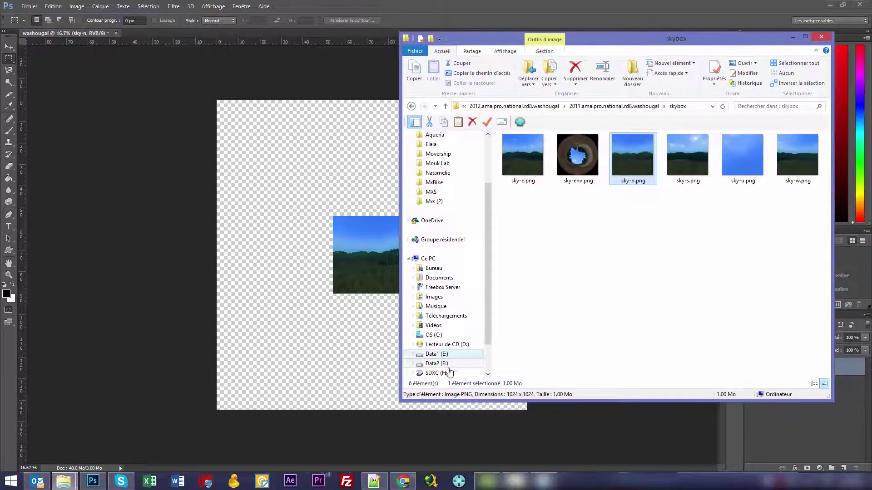
Switch to Chrome and open maps.google.com in a new tab
click(403, 482)
key(ctrl+t)
text(maps.google.com)
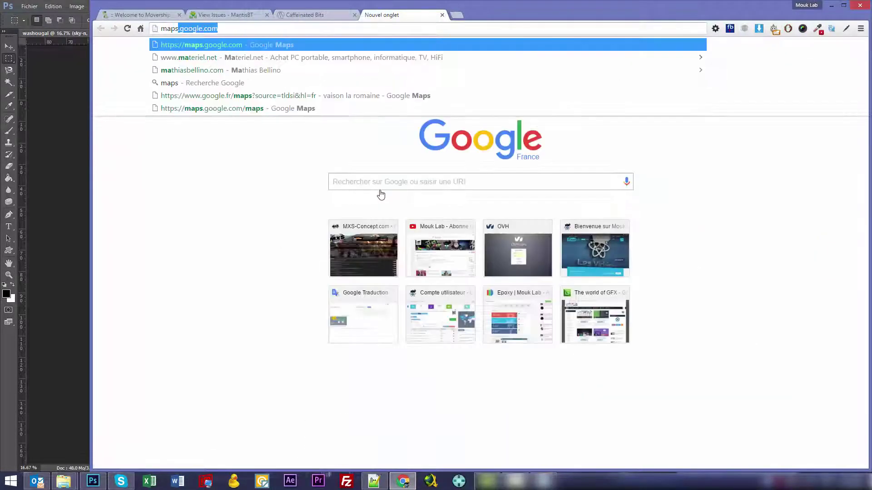
key(Return)
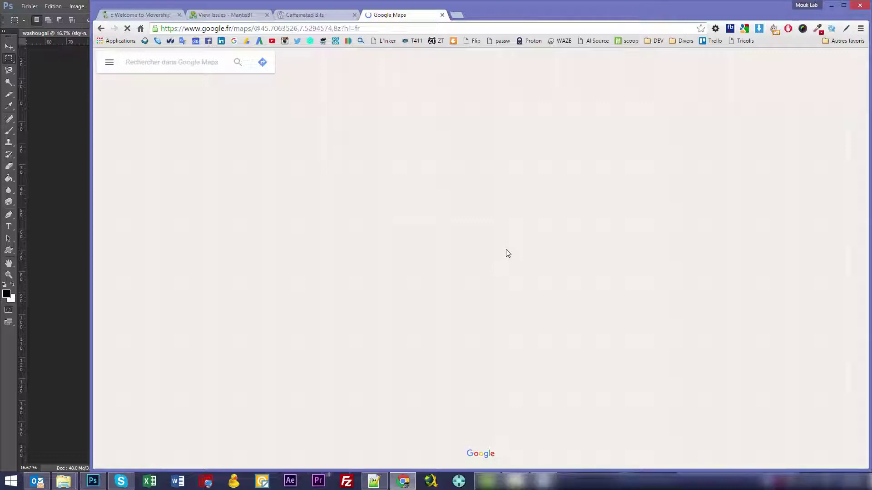
scroll(541, 333, up, 1)
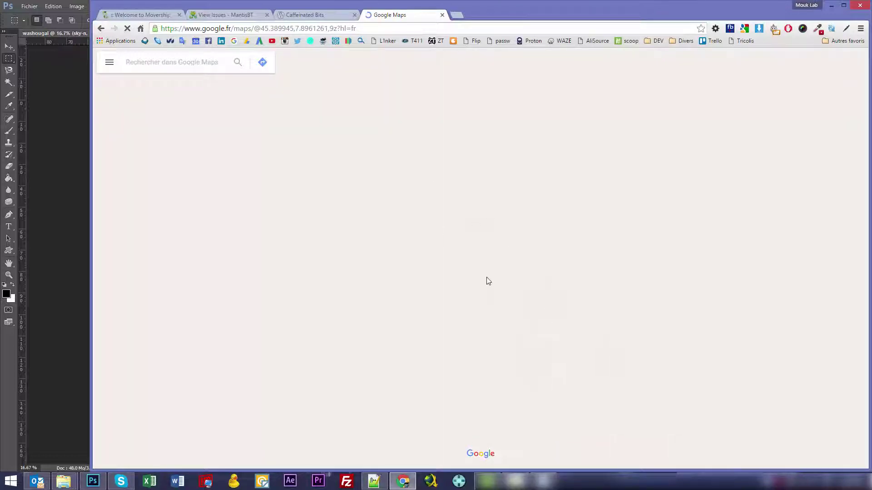
scroll(487, 278, down, 2)
Search Google Maps for paris and centre the map on the city and its surroundings
text(paris)
key(Return)
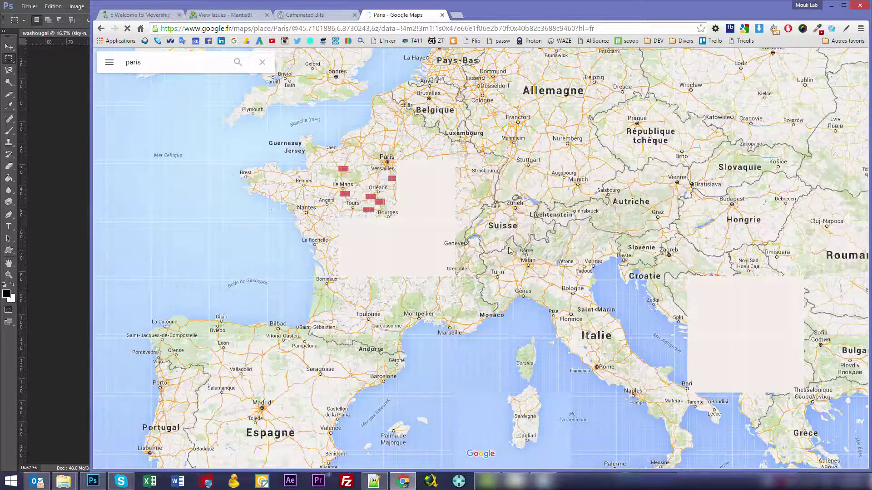
scroll(339, 216, up, 2)
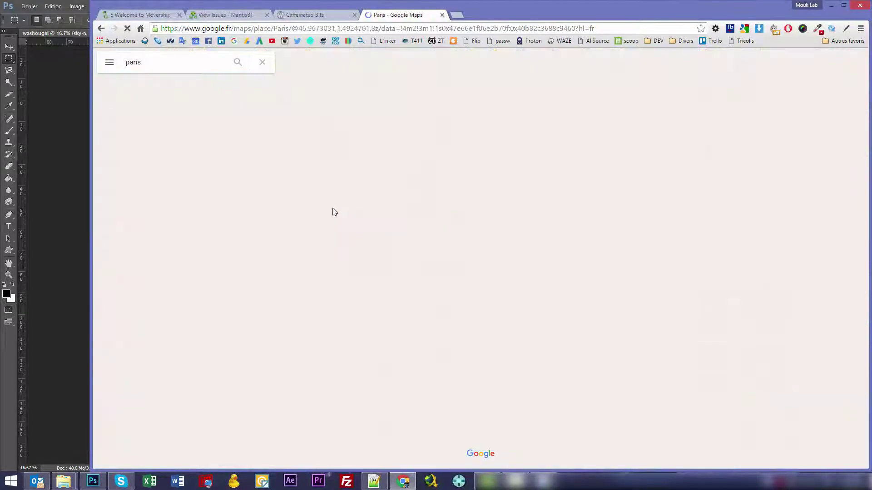
scroll(338, 213, down, 1)
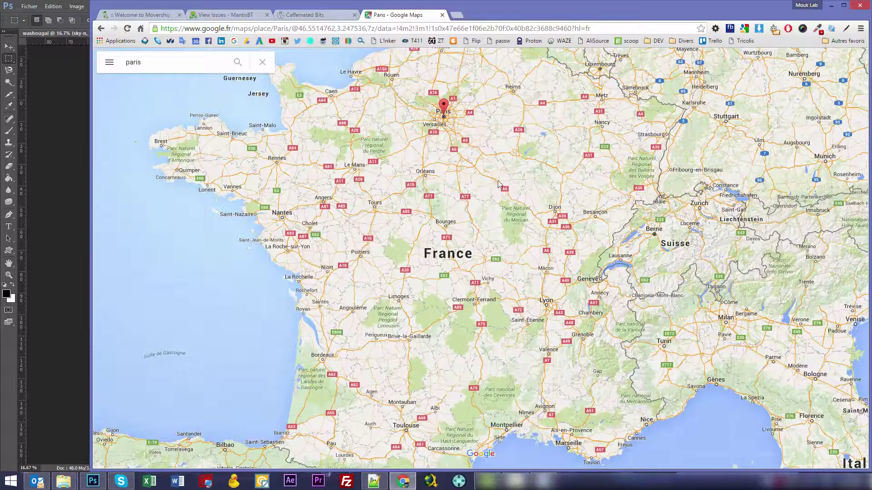
drag(455, 112, 448, 265)
scroll(447, 264, up, 1)
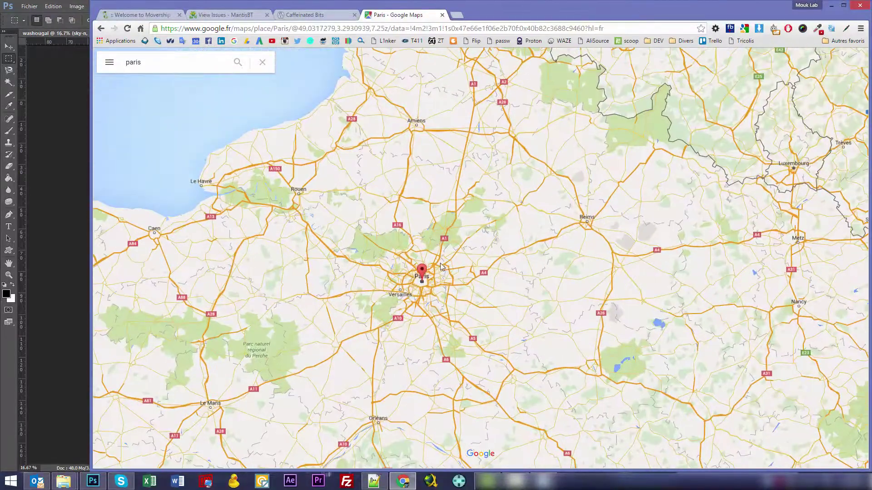
scroll(447, 264, up, 1)
drag(447, 233, 473, 202)
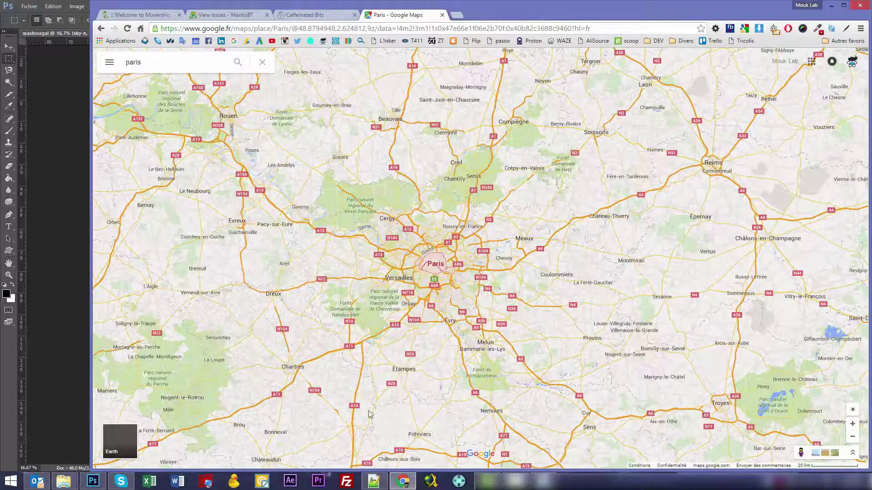
Clear the map search, switch to the Earth view and show Europe with the compass directions
click(262, 63)
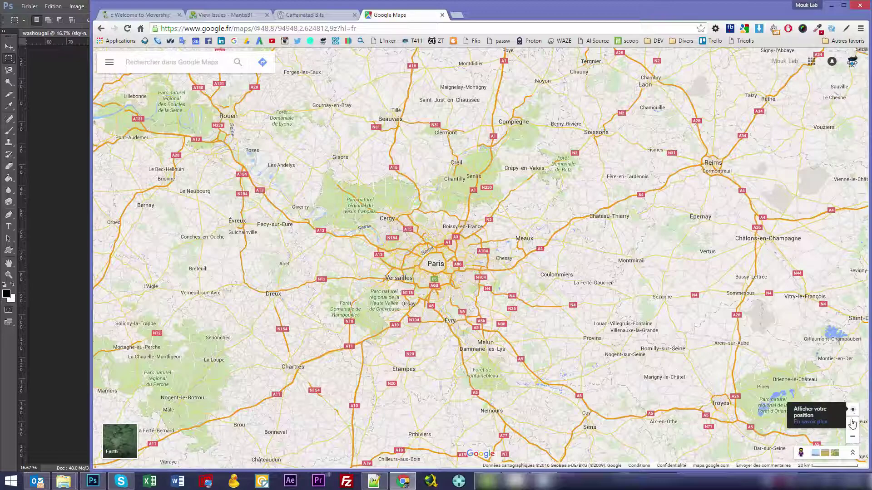
click(118, 446)
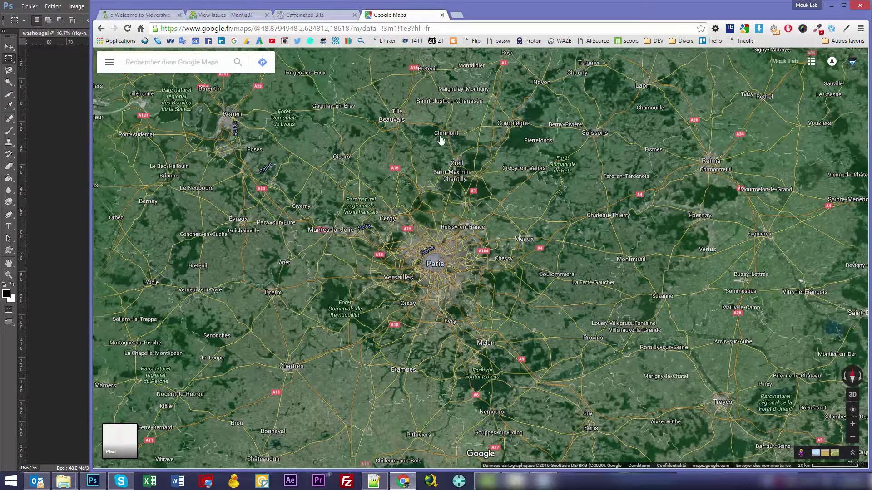
scroll(429, 213, down, 2)
scroll(429, 210, down, 2)
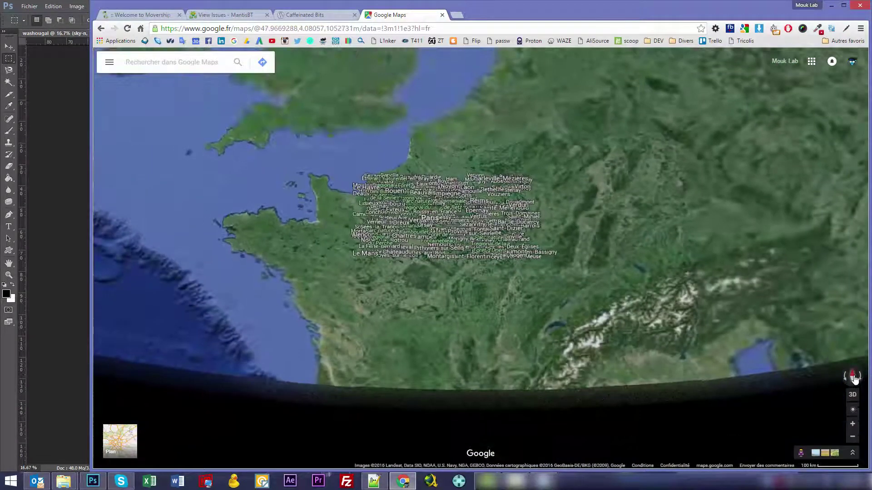
scroll(457, 168, down, 2)
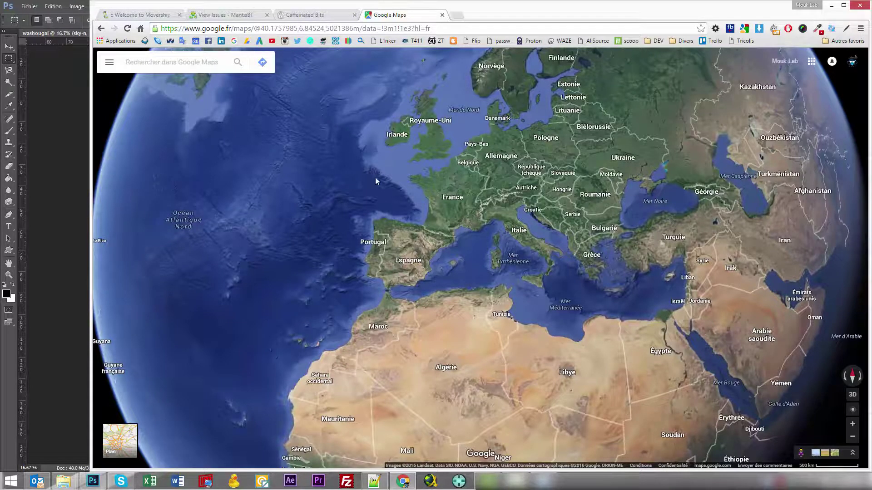
scroll(457, 169, up, 2)
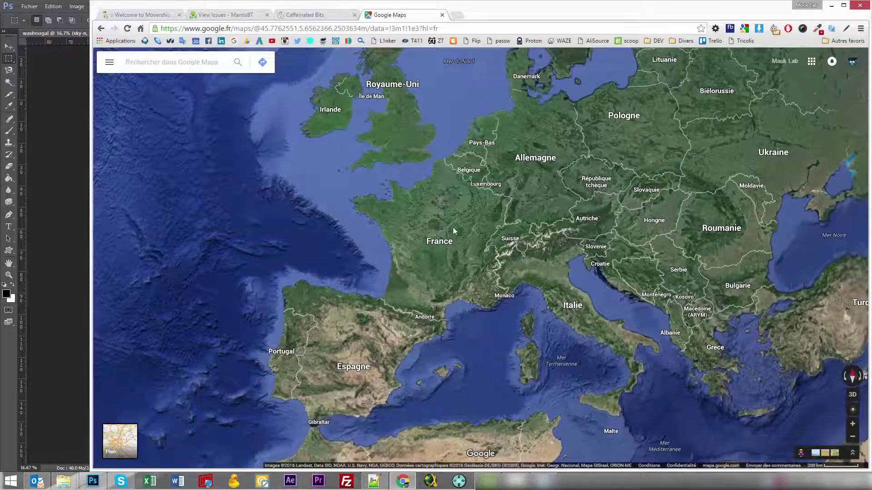
Return to Photoshop, bring up the skybox folder and clear its file selection
click(64, 48)
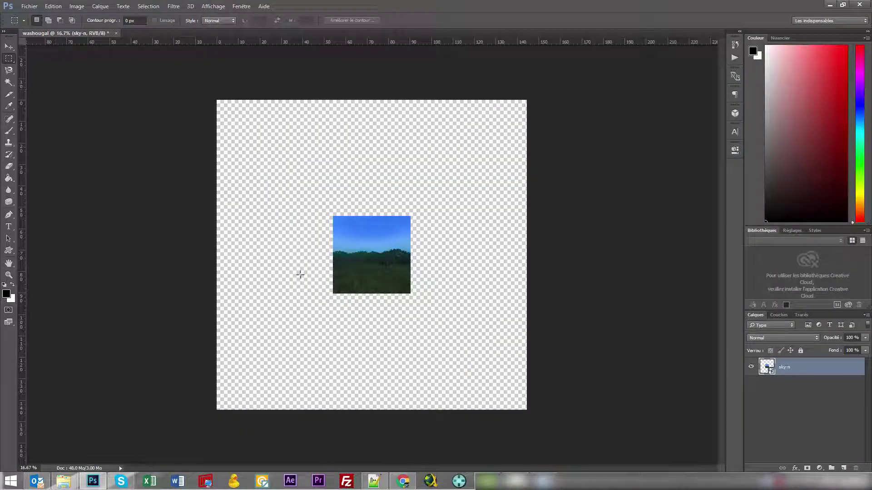
mouse_move(63, 481)
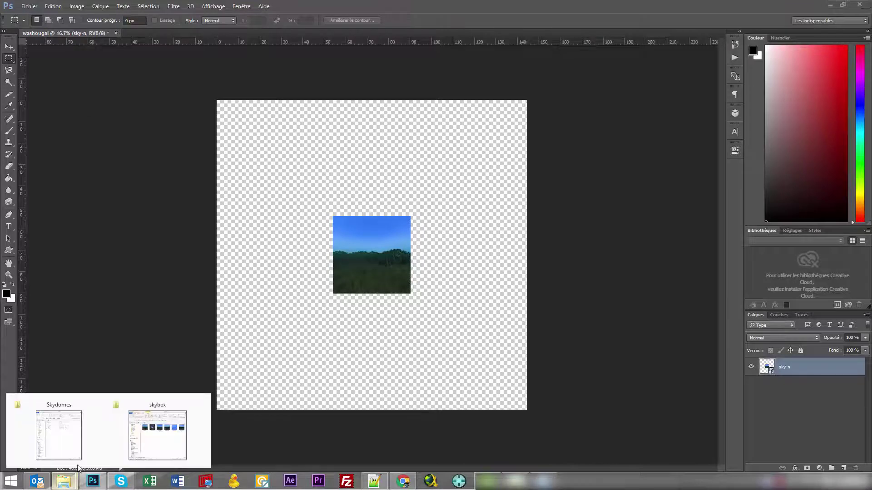
click(154, 444)
click(683, 210)
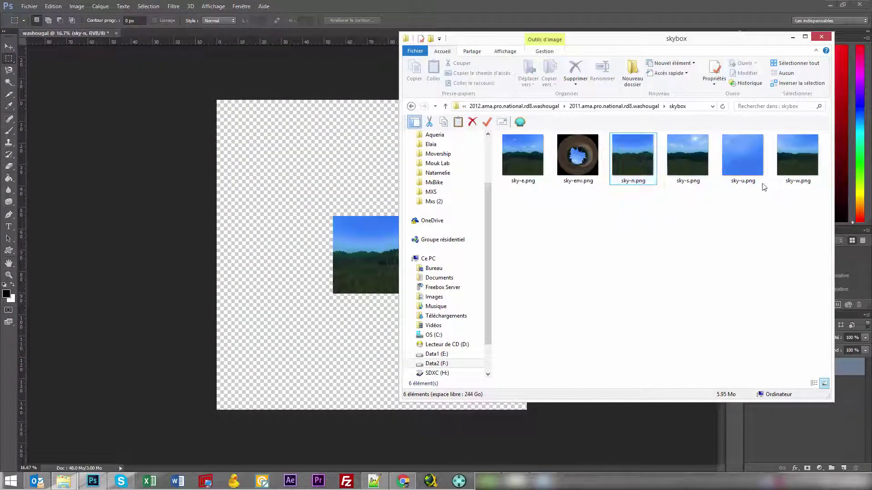
Place sky-w.png from the skybox folder in the document, flush against the west side of the sky-n image
click(795, 175)
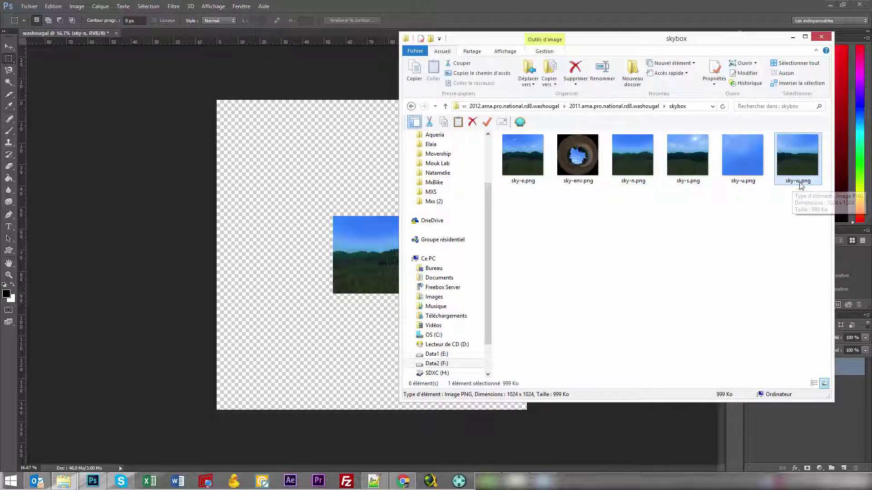
drag(799, 158, 295, 247)
drag(374, 238, 295, 240)
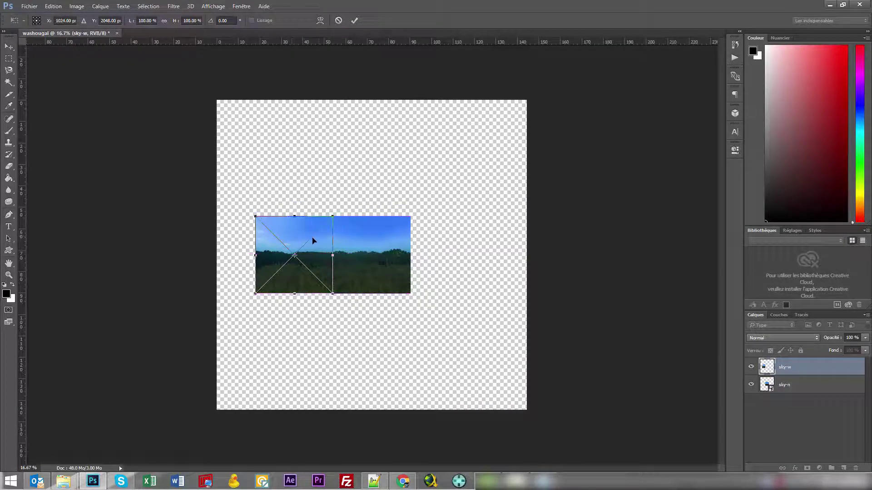
key(Return)
key(m)
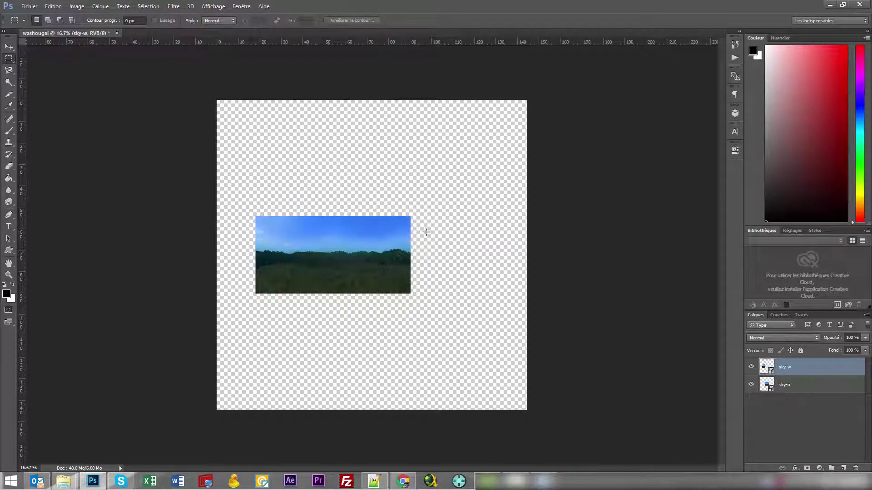
Select the sky-w and sky-n layers together and nudge them towards the left side of the canvas
shift+click(816, 391)
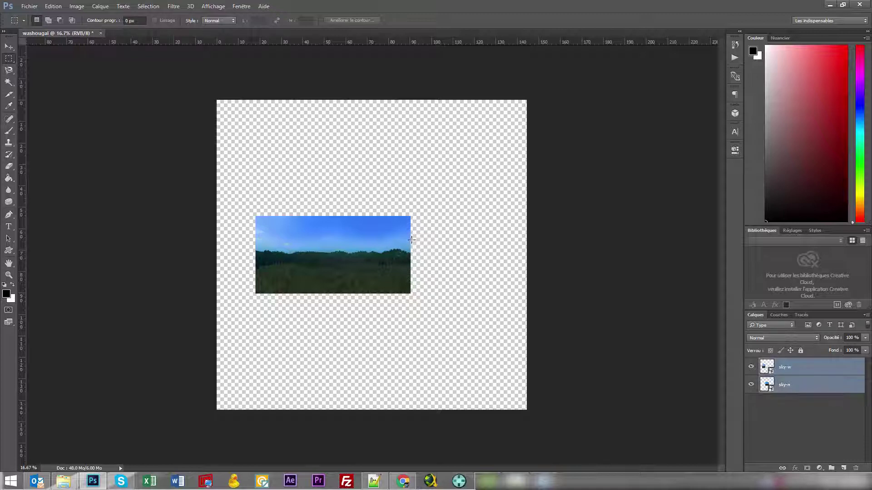
click(9, 47)
key(shift+Left)
key(shift+Left)
key(shift+Left)
key(shift+Left)
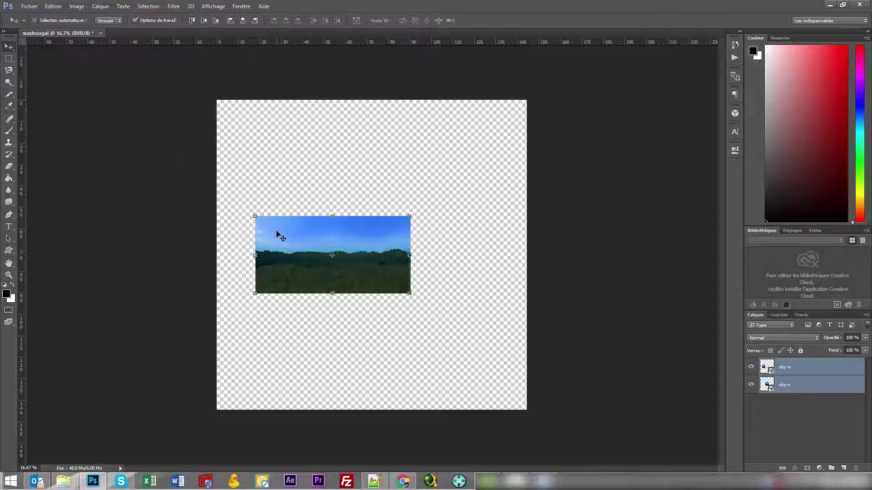
key(shift+Left)
key(shift+Left)
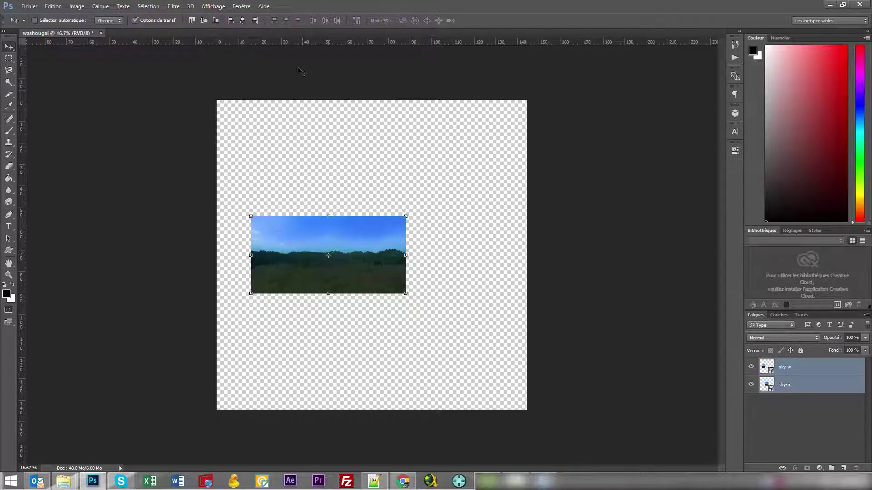
Add horizontal guides along the upper and lower edges of the two images and align both with the canvas's left edge
drag(298, 48, 463, 216)
drag(421, 55, 459, 293)
drag(371, 277, 336, 272)
Place sky-e.png from the skybox folder in the document, flush against the right edge of the sky-n image
key(alt+Tab)
click(670, 219)
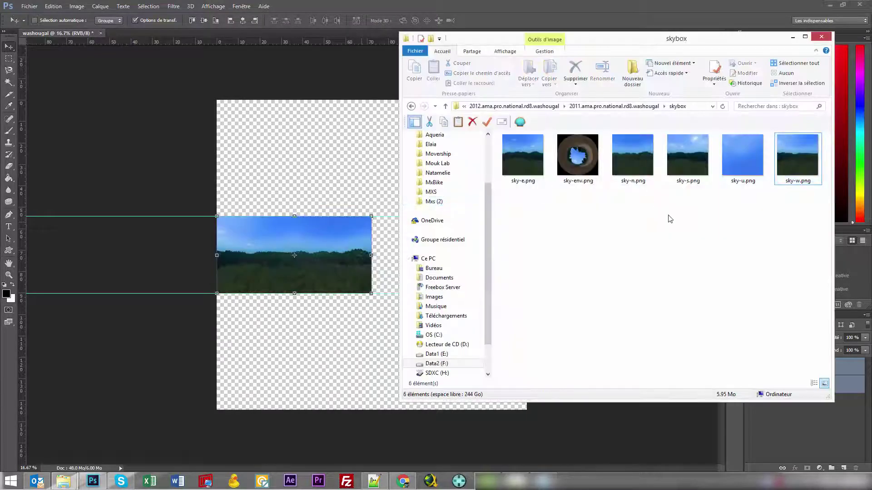
drag(649, 46, 689, 52)
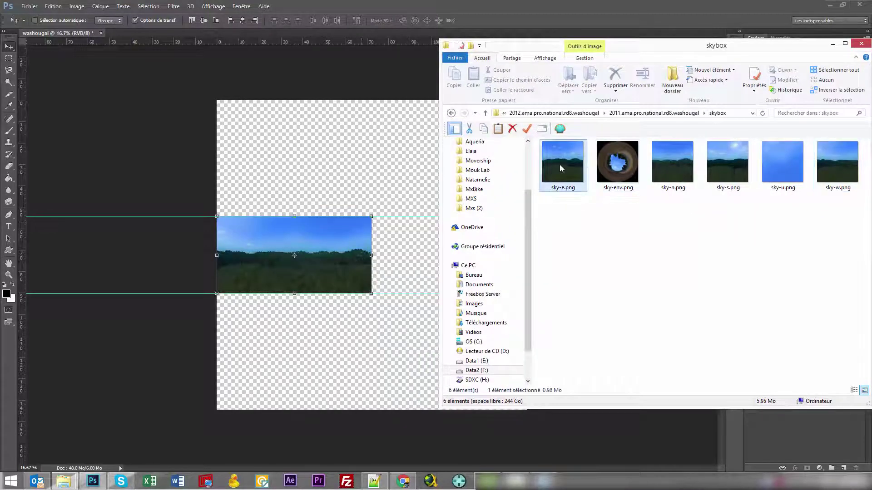
drag(559, 165, 419, 252)
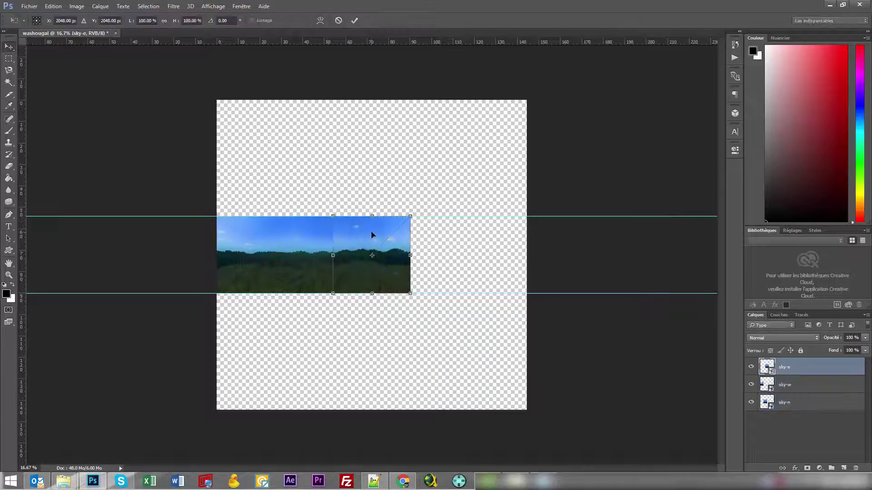
key(Return)
drag(367, 235, 405, 235)
Place sky-s.png from the skybox folder between sky-e and the canvas's right edge, completing the horizontal strip
key(alt+Tab)
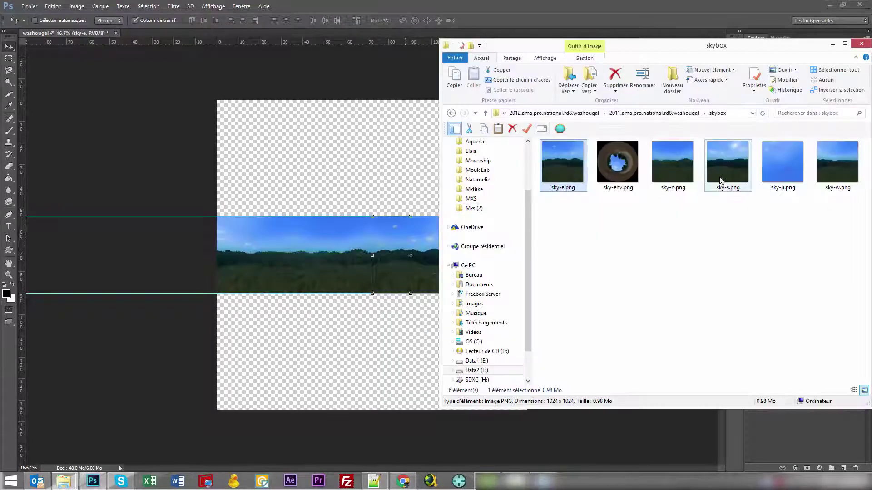
click(677, 156)
drag(728, 167, 481, 233)
key(Return)
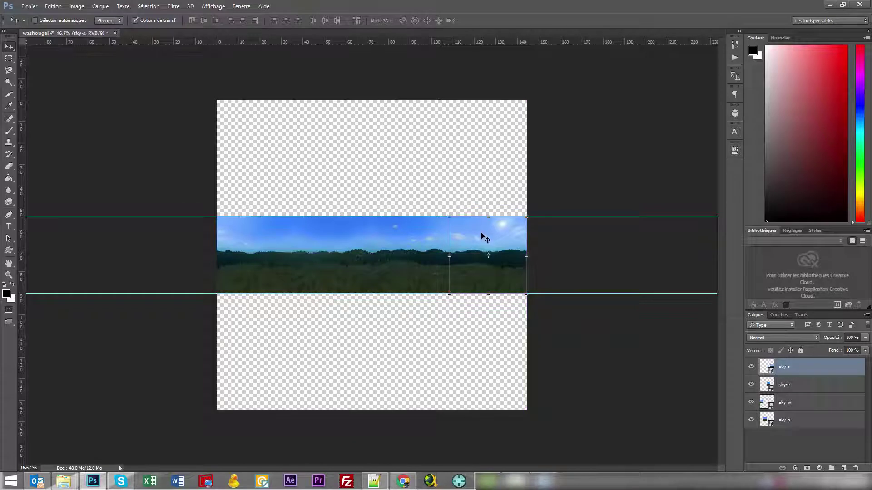
Place a trial horizontal guide above the image strip and remove it again
click(9, 58)
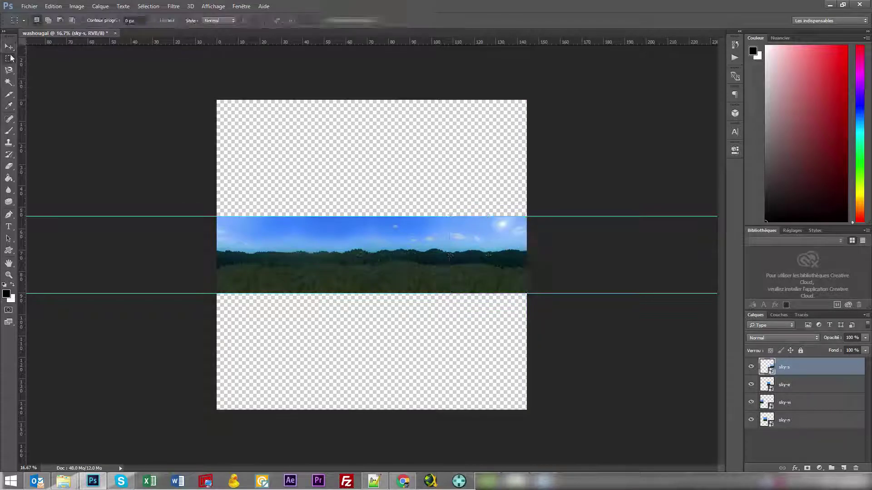
key(v)
drag(335, 44, 336, 25)
click(213, 6)
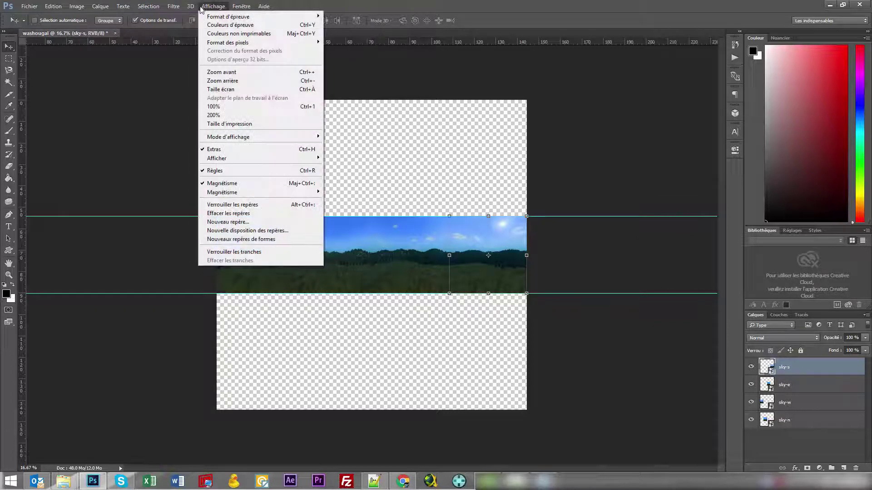
click(393, 44)
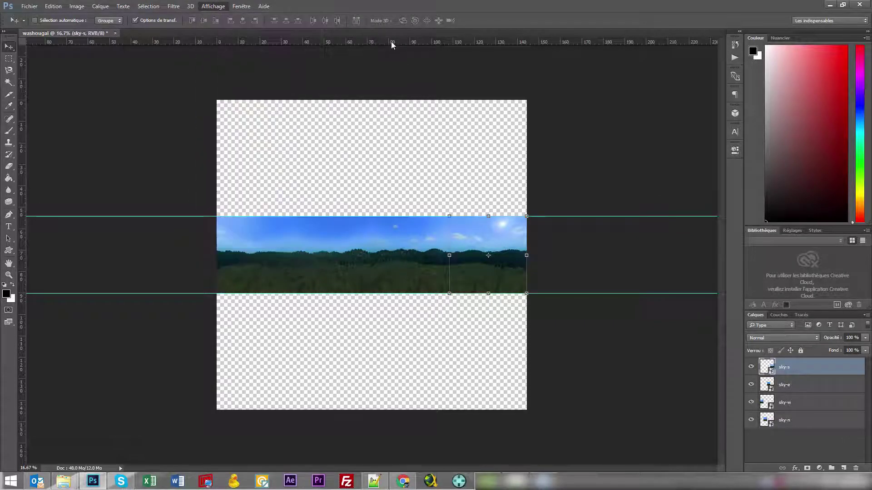
drag(391, 43, 364, 166)
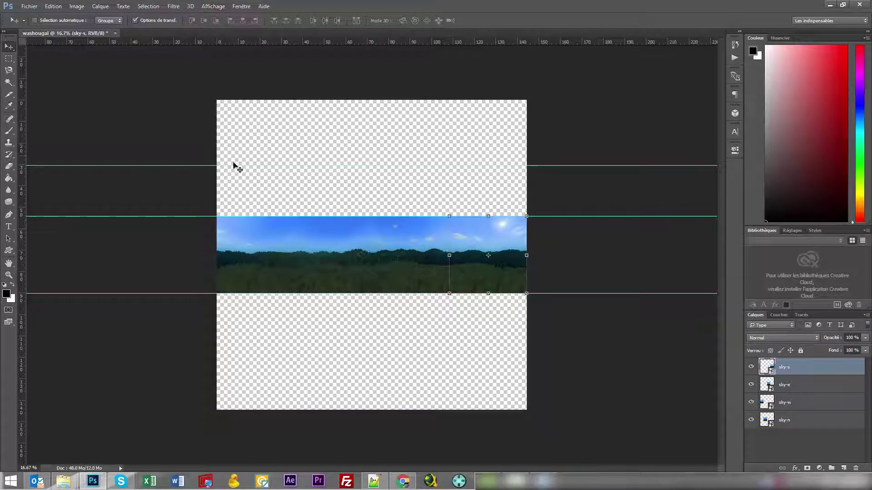
drag(192, 164, 226, 39)
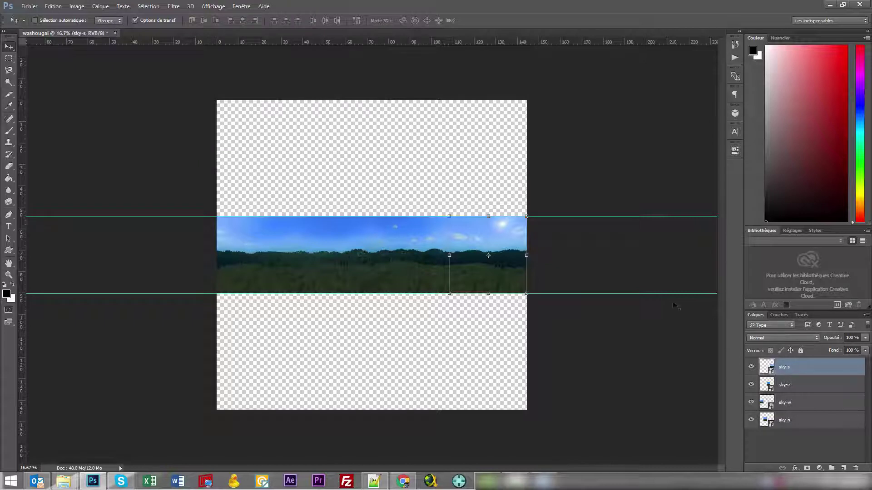
Add vertical guides along the left and right edges of the sky-n layer, keeping snapping on
click(808, 422)
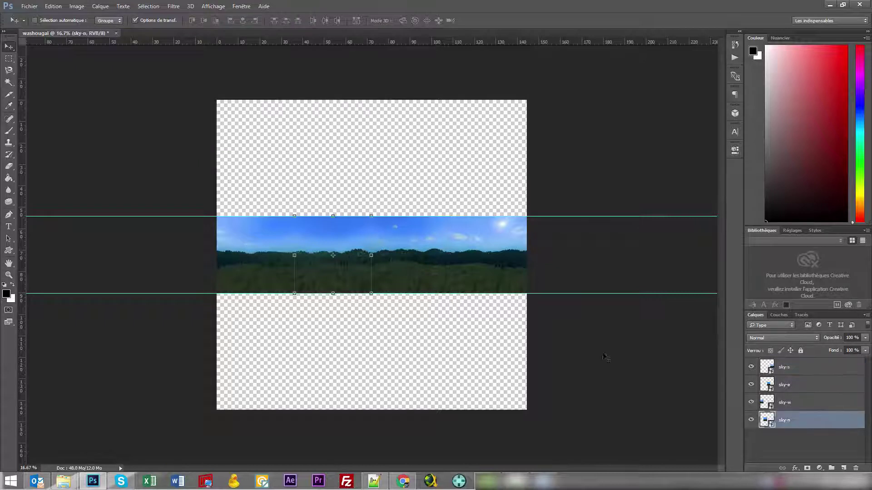
drag(22, 81, 290, 100)
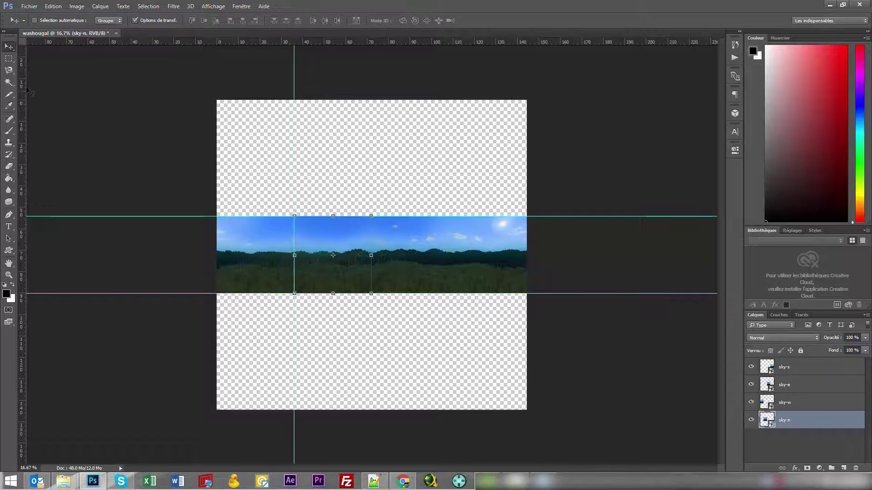
drag(22, 91, 370, 114)
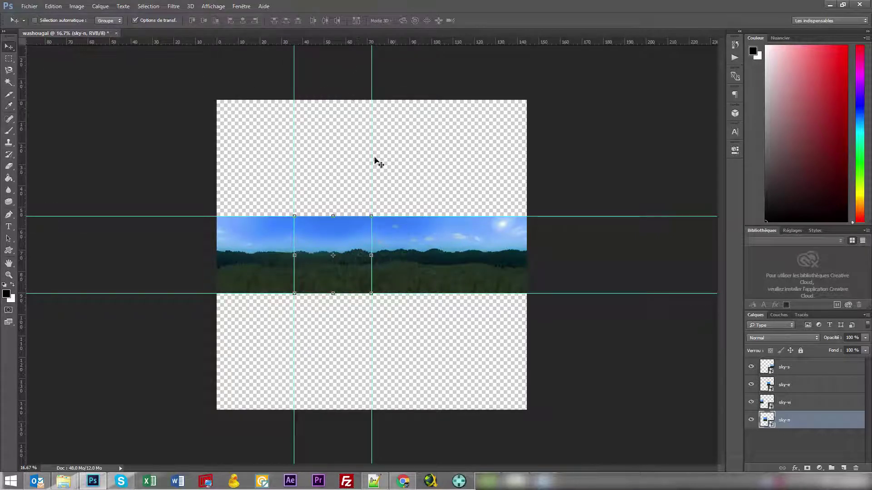
click(240, 6)
mouse_move(207, 4)
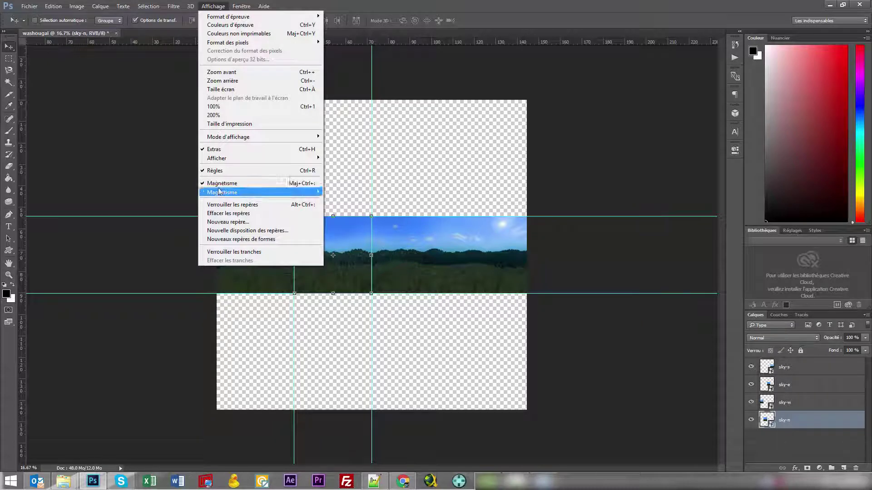
click(613, 107)
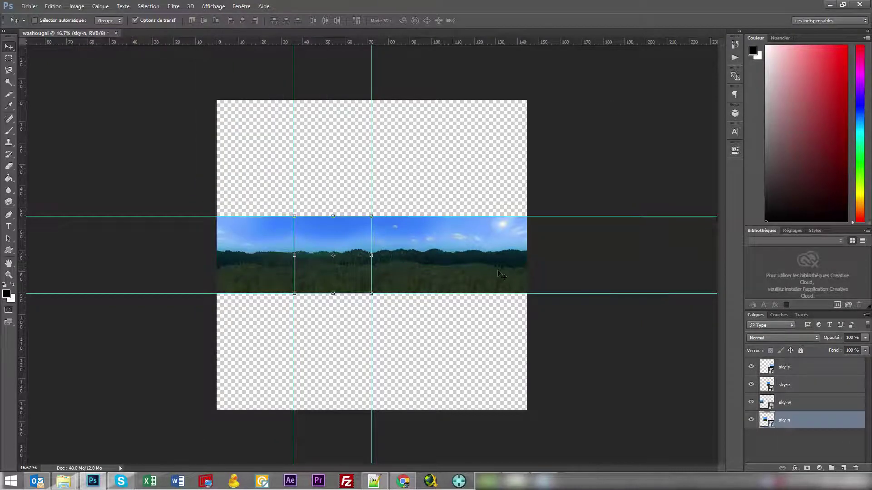
Place sky-u.png from the skybox folder directly above sky-n, aligned between the two vertical guides
key(alt+Tab)
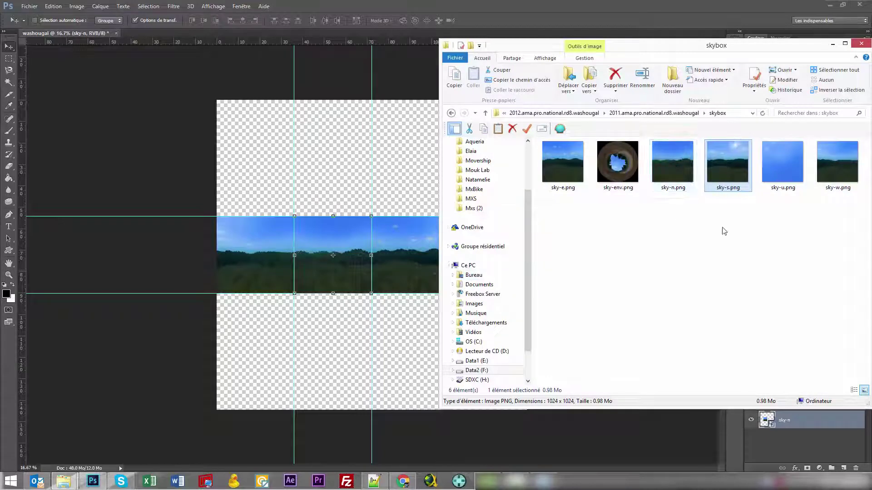
click(782, 180)
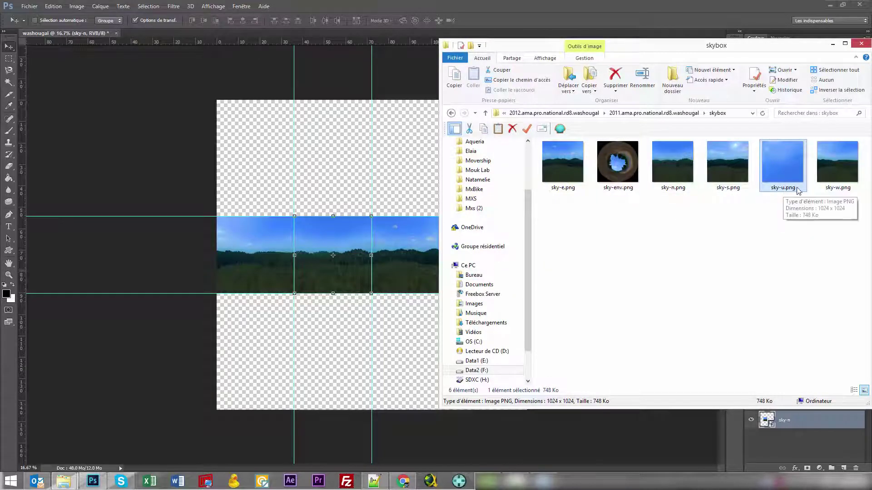
drag(784, 162, 356, 211)
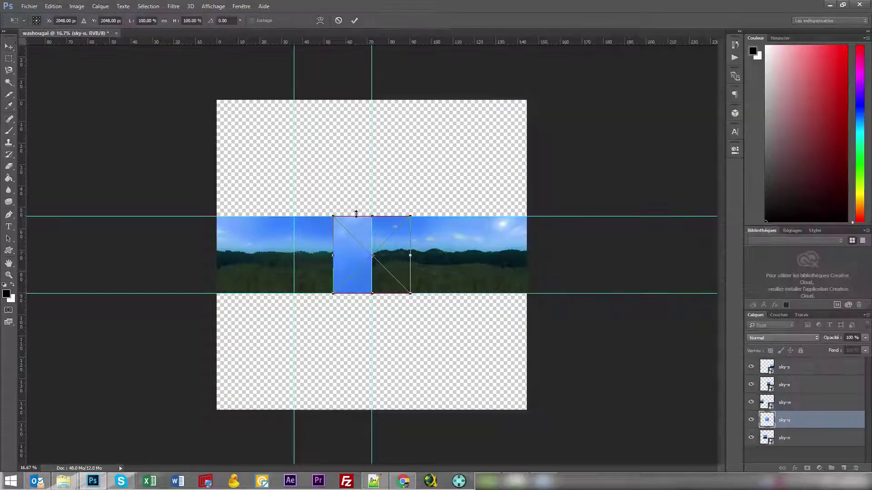
drag(360, 241, 327, 171)
Add a horizontal guide along the upper edge of the sky-u image
key(alt+Tab)
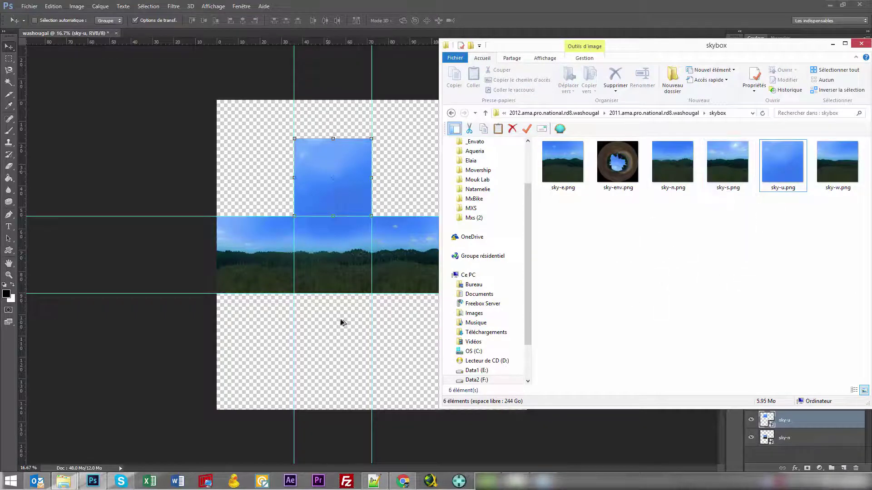
click(111, 114)
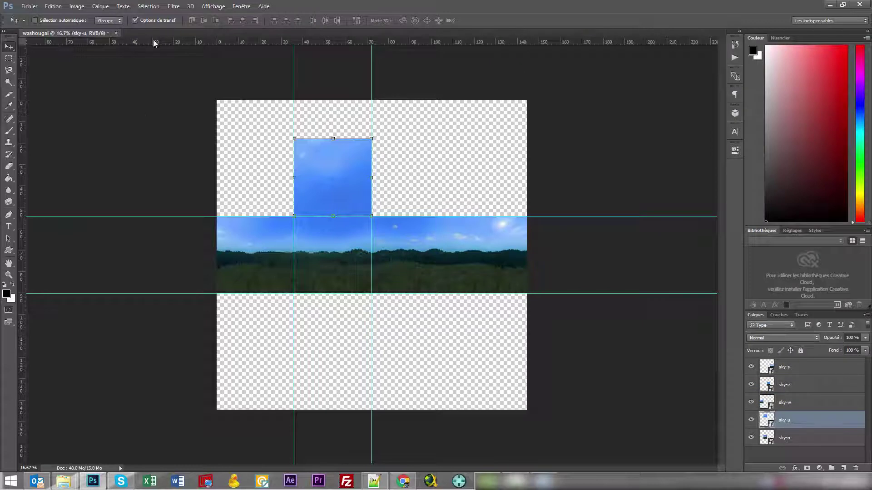
mouse_move(155, 43)
mouse_down()
mouse_move(154, 126)
mouse_move(154, 32)
mouse_up()
drag(439, 43, 479, 137)
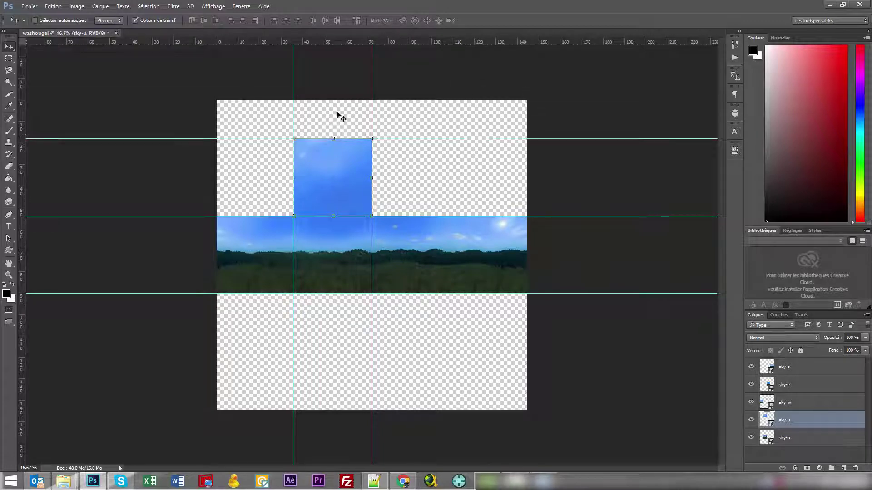
Crop the document to a full-width selection from sky-u's upper edge to the lower edge of the image strip
click(8, 58)
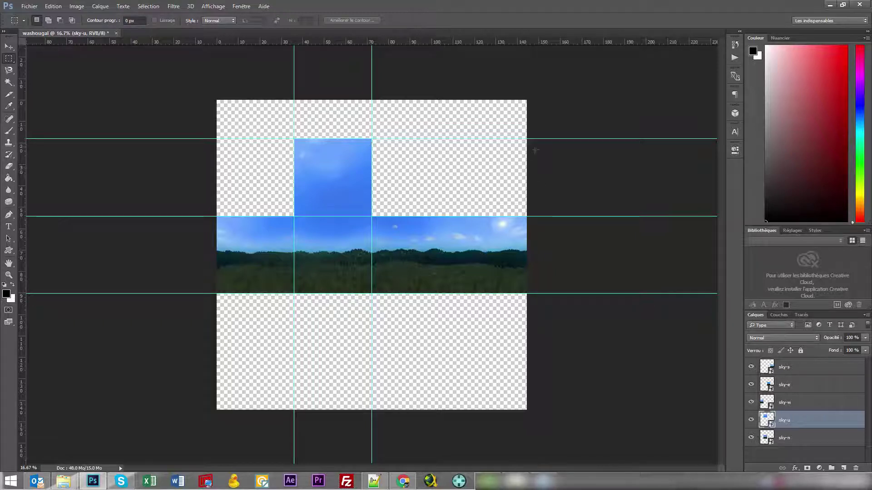
drag(539, 140, 166, 293)
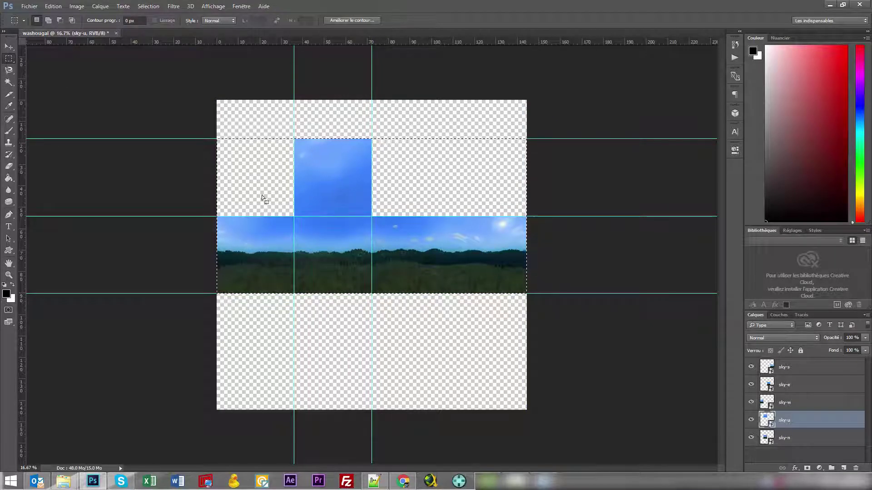
click(79, 7)
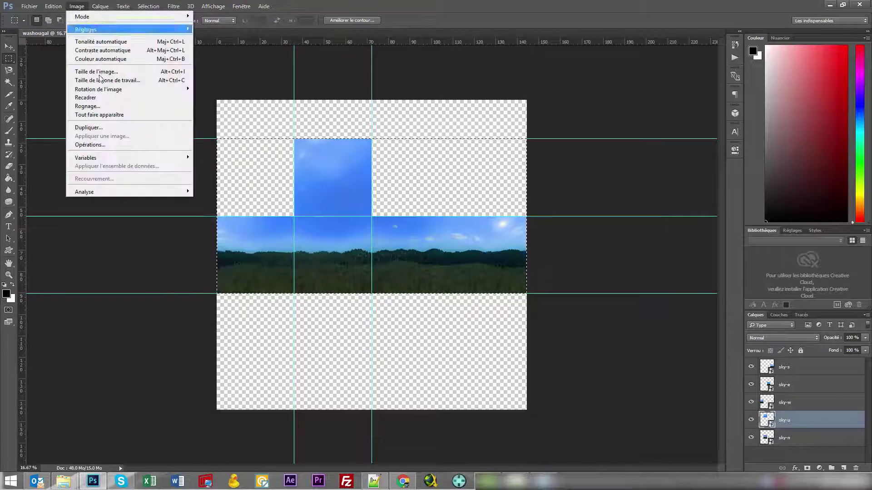
click(107, 96)
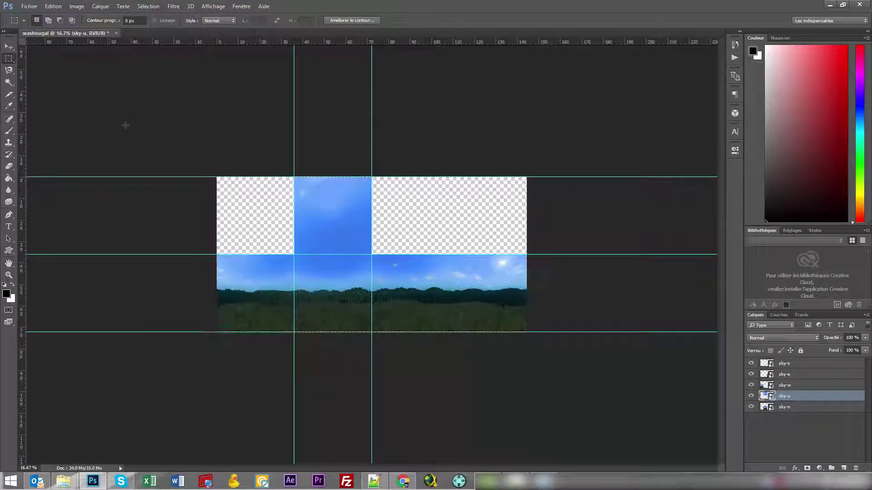
key(ctrl+plus)
key(ctrl+plus)
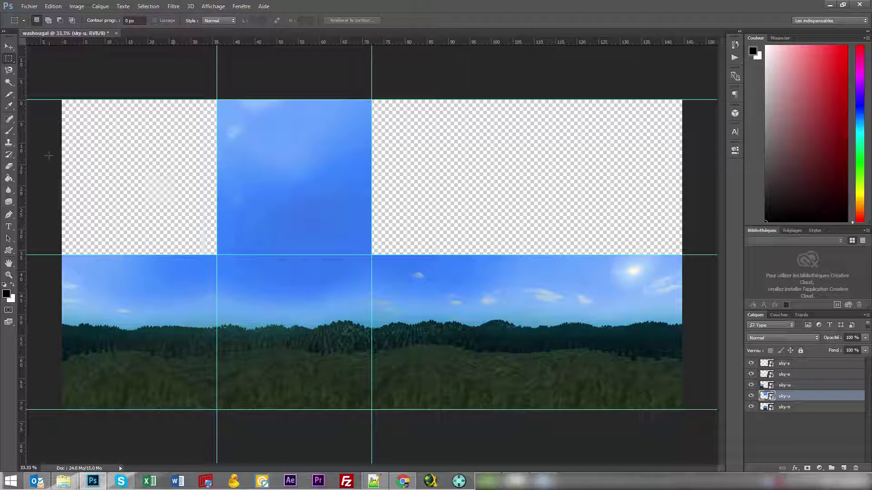
click(8, 82)
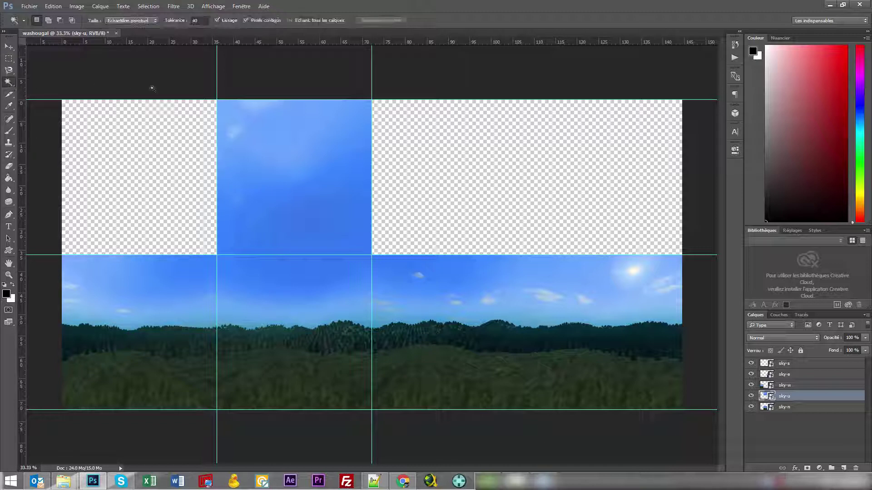
click(142, 165)
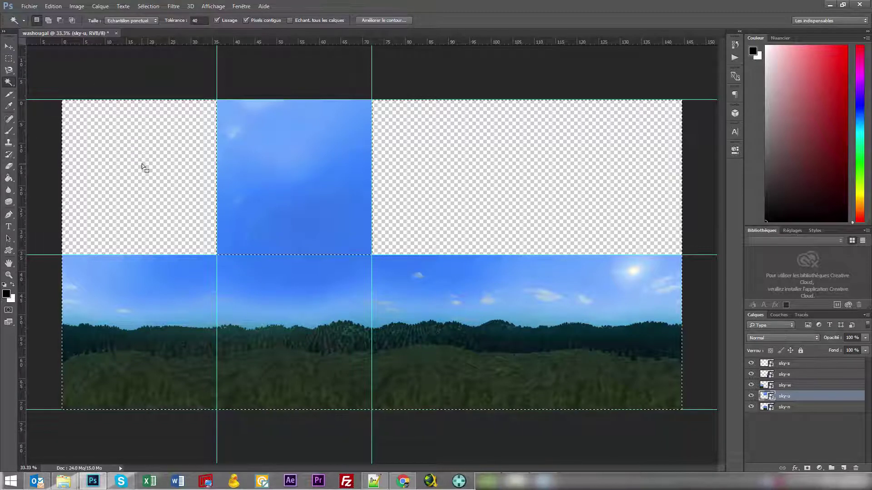
click(8, 58)
click(604, 272)
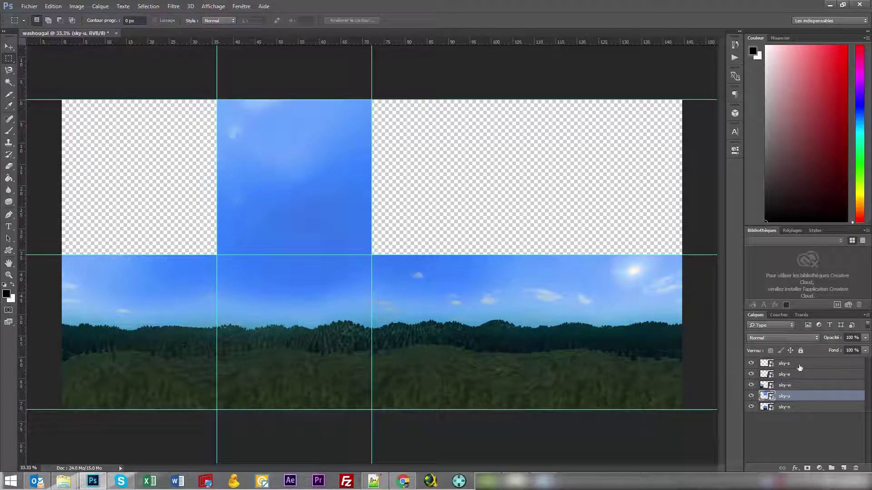
Merge the five sky layers into one layer, and toggle its visibility to check it
click(792, 363)
shift+click(799, 407)
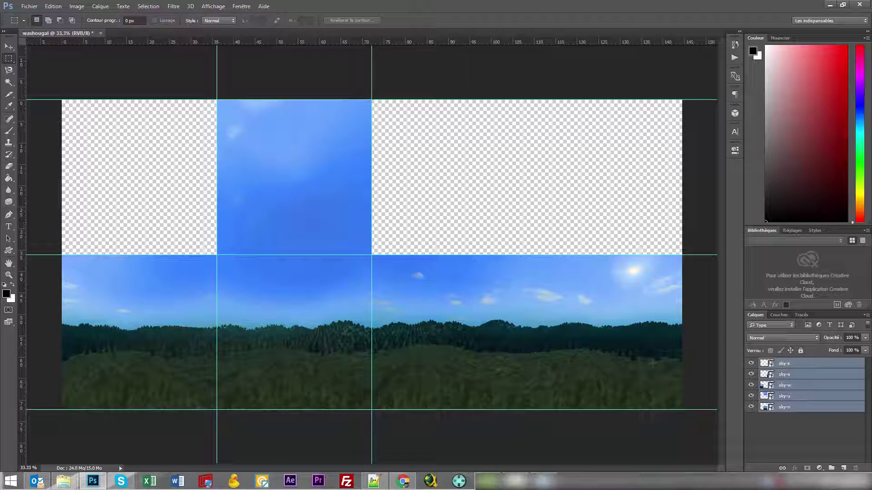
right_click(810, 387)
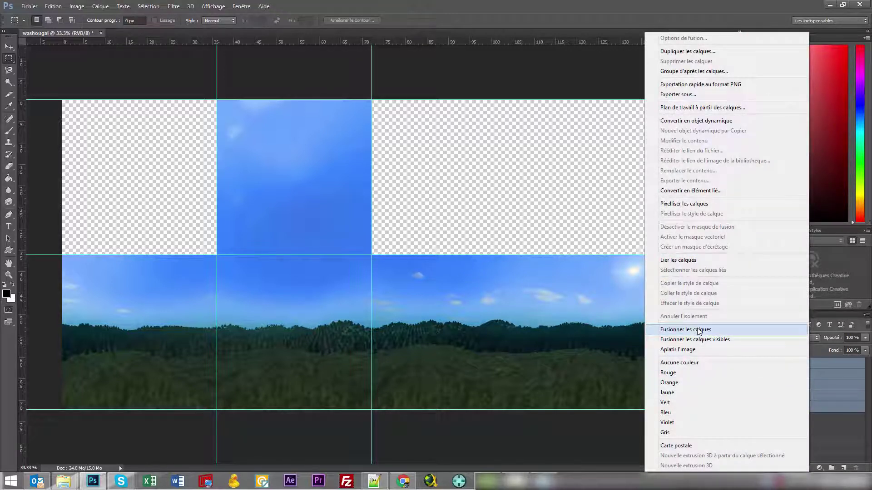
click(699, 330)
click(752, 364)
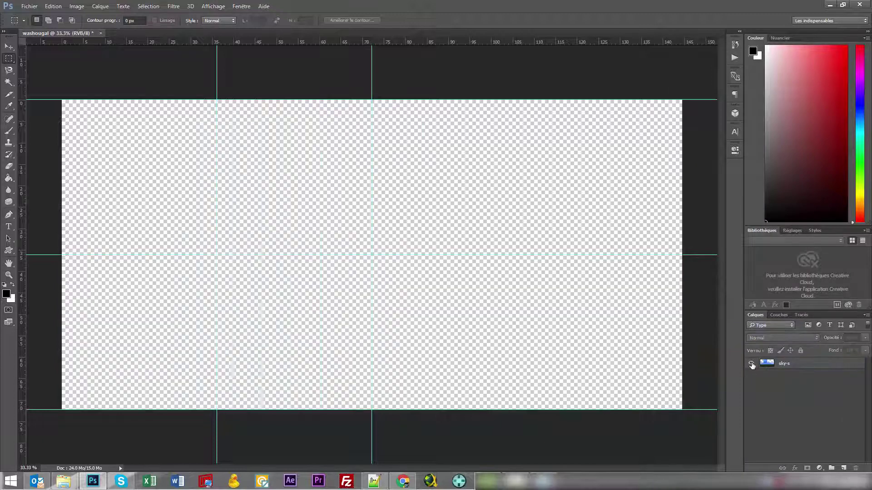
click(752, 364)
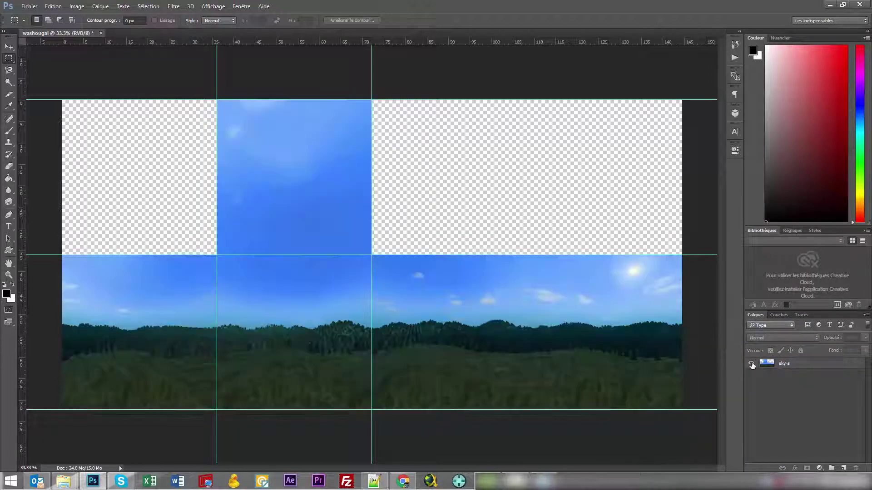
Select both transparent areas beside the upper sky image on the merged layer with the Magic Wand
click(9, 82)
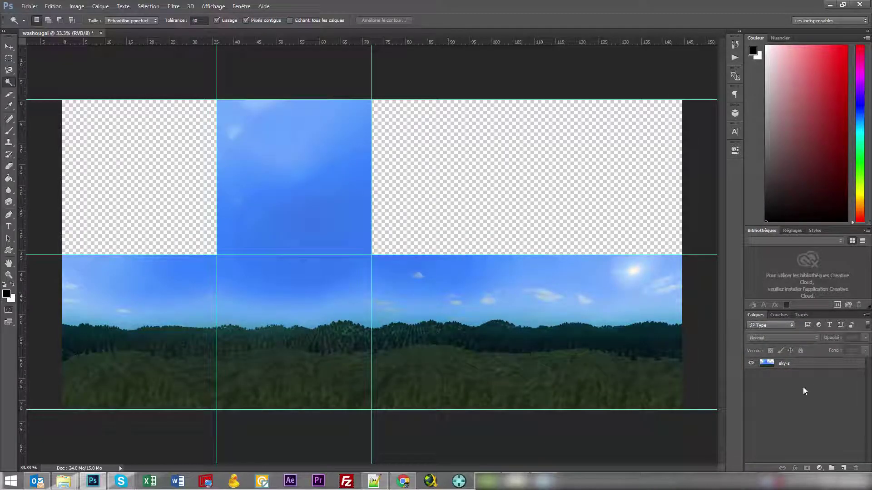
click(790, 363)
click(519, 180)
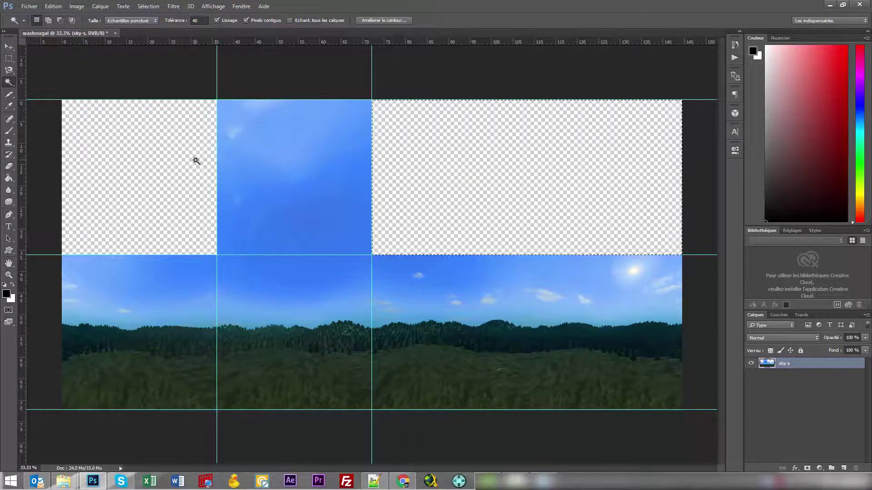
key(shift)
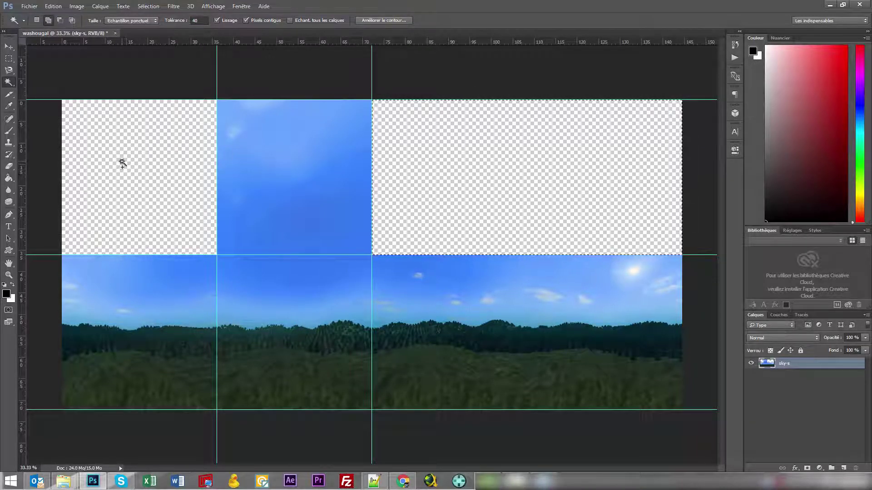
shift+click(122, 164)
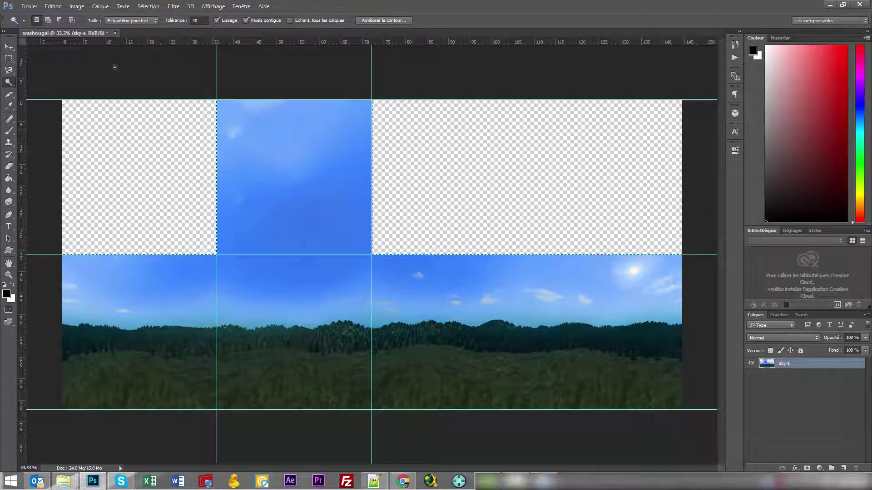
Fill the selected empty areas with content-aware fill in Normal mode at 100% opacity, and deselect
click(83, 7)
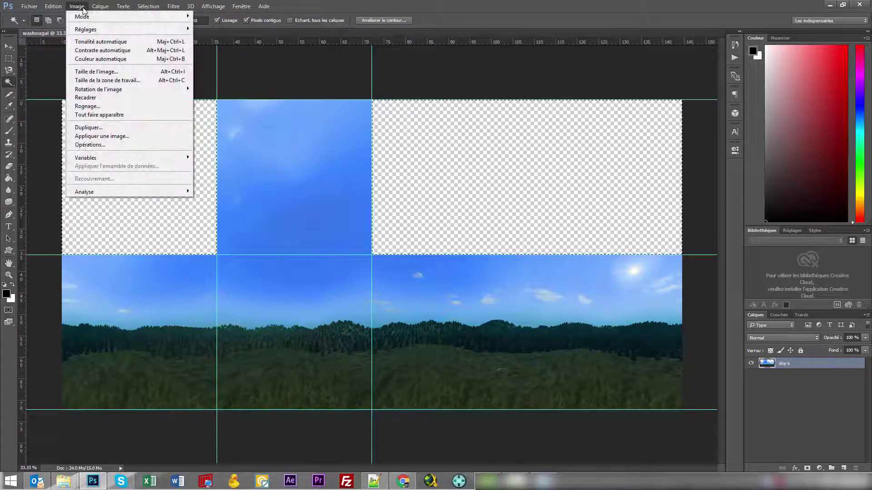
mouse_move(50, 12)
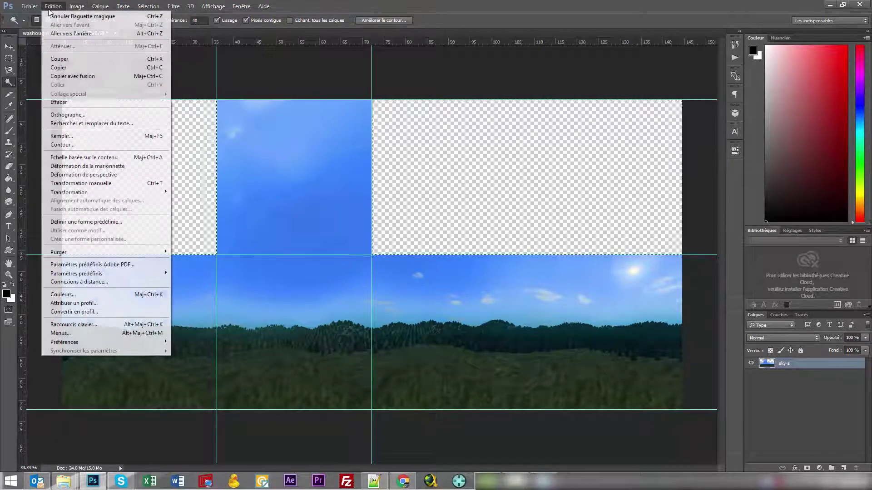
click(58, 137)
click(451, 141)
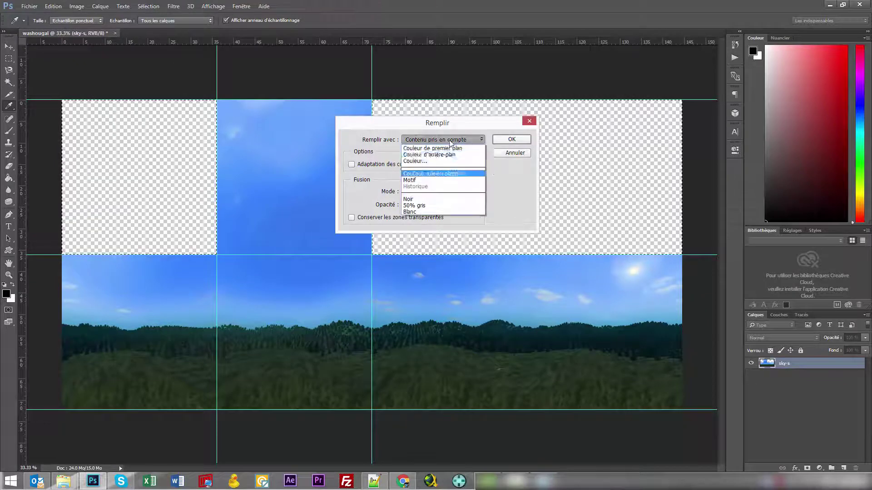
click(417, 175)
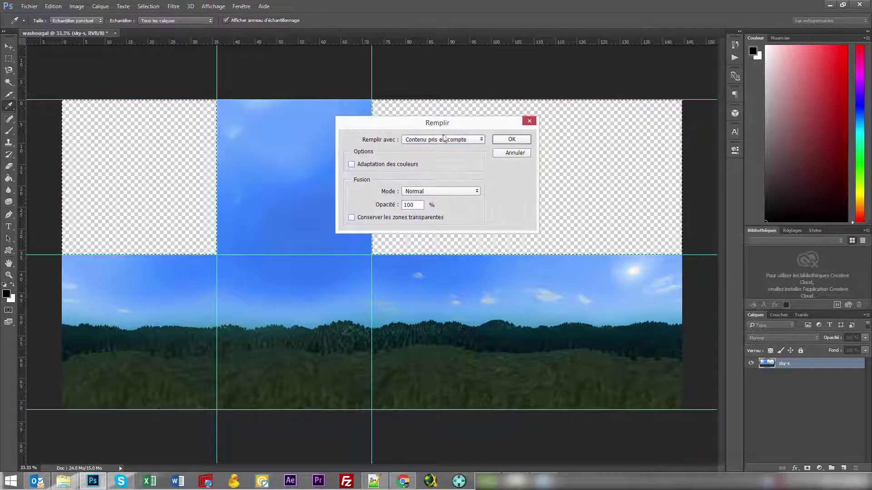
click(516, 139)
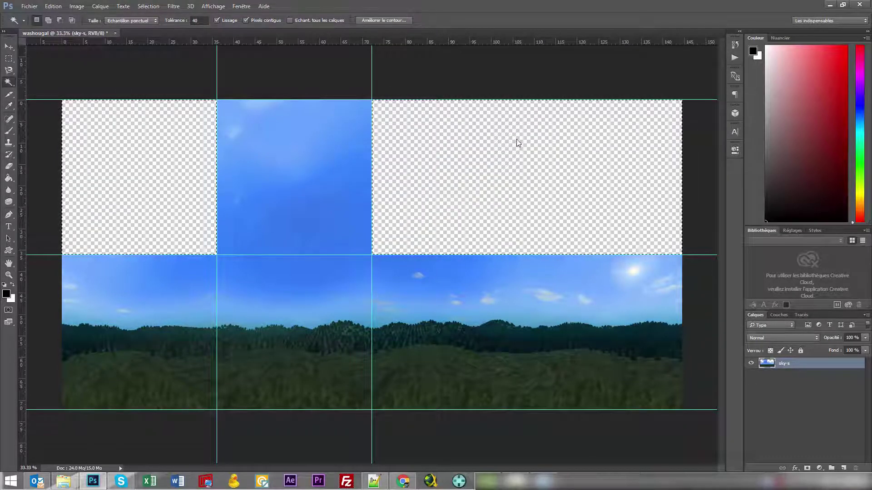
click(9, 58)
key(ctrl+d)
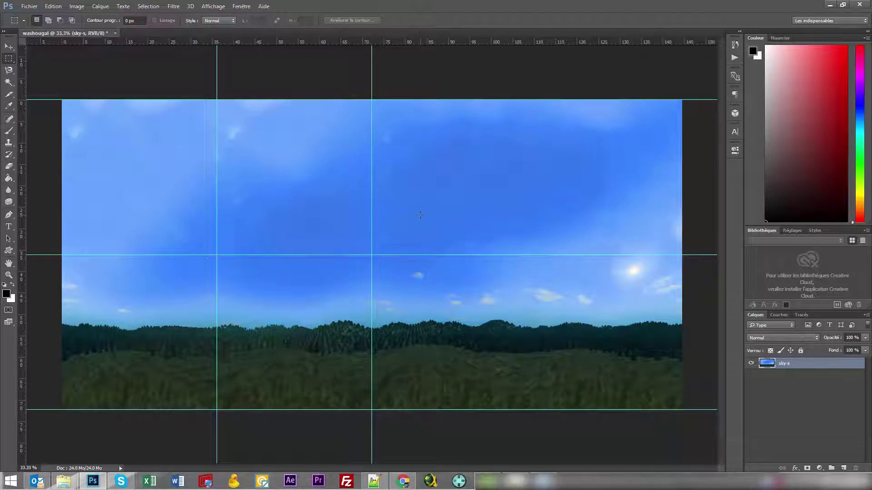
Examine the filled sky around the crossing of the guides at the image's centre, up close and as a whole
key(ctrl+minus)
click(9, 46)
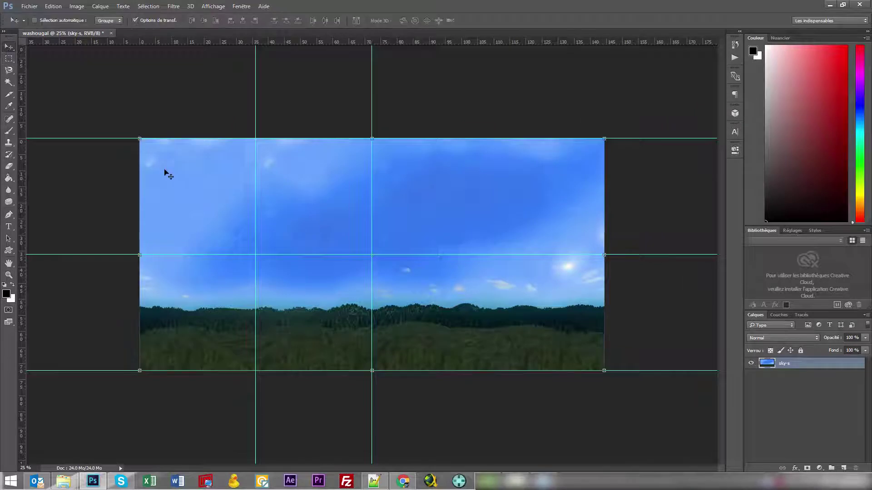
mouse_move(110, 254)
mouse_down()
mouse_move(113, 159)
mouse_move(110, 253)
mouse_up()
click(9, 58)
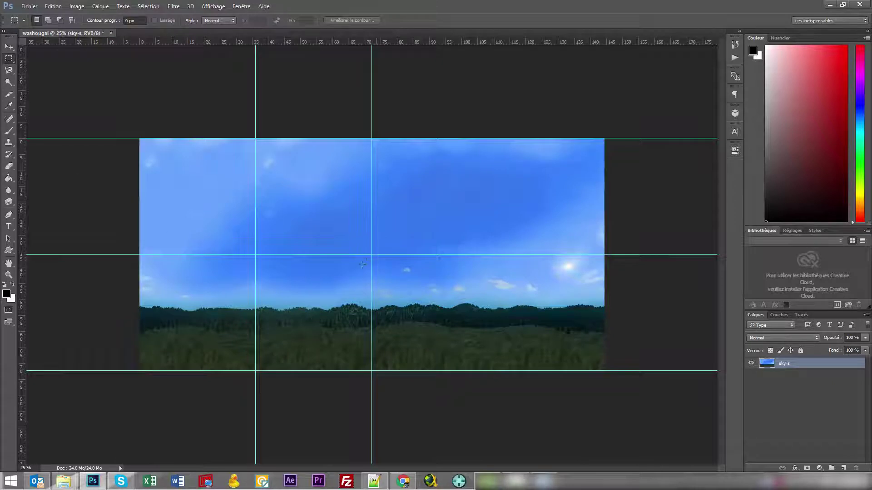
click(8, 47)
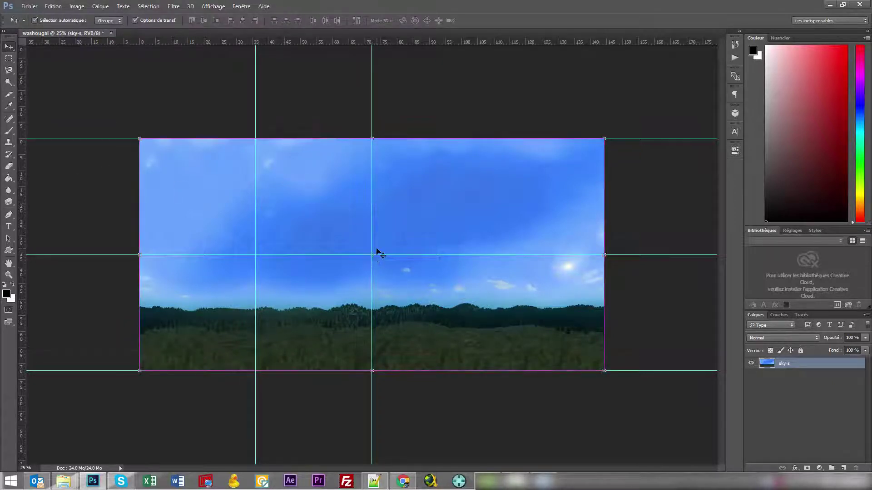
scroll(373, 257, up, 3)
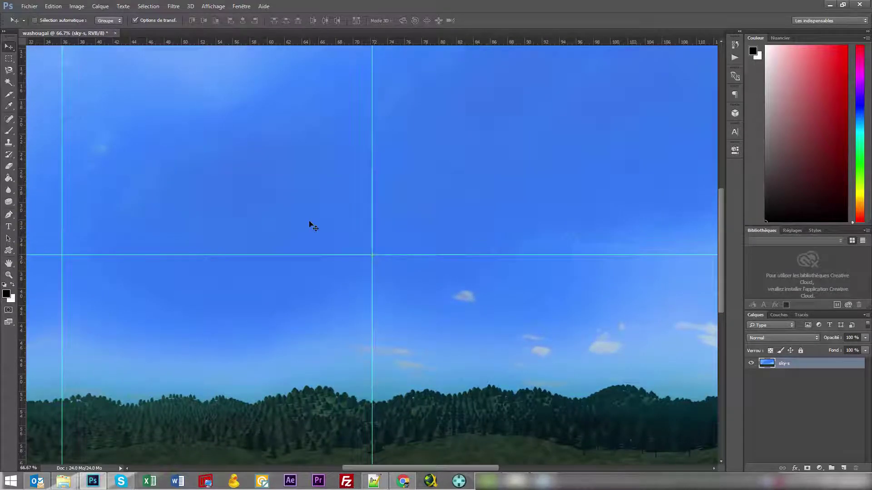
key(ctrl+minus)
key(ctrl+minus)
key(ctrl+minus)
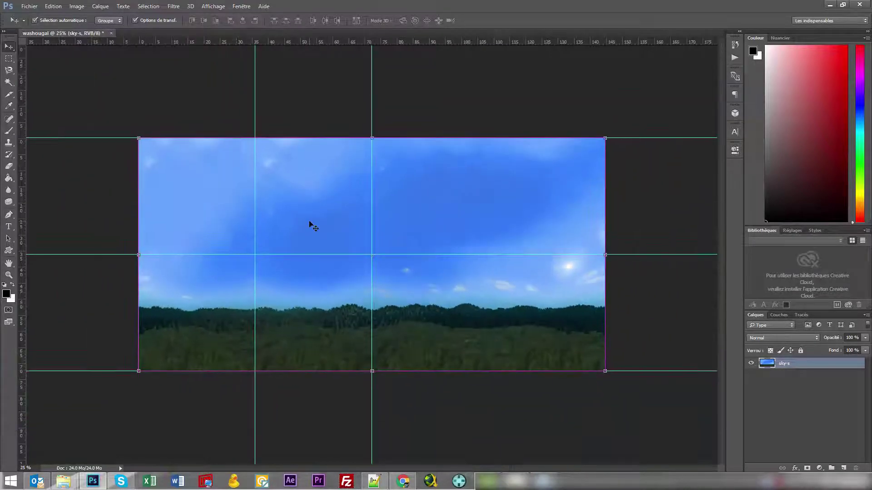
Remove the vertical guide along the north image's west edge, keeping the one at the document's centre
key(ctrl+plus)
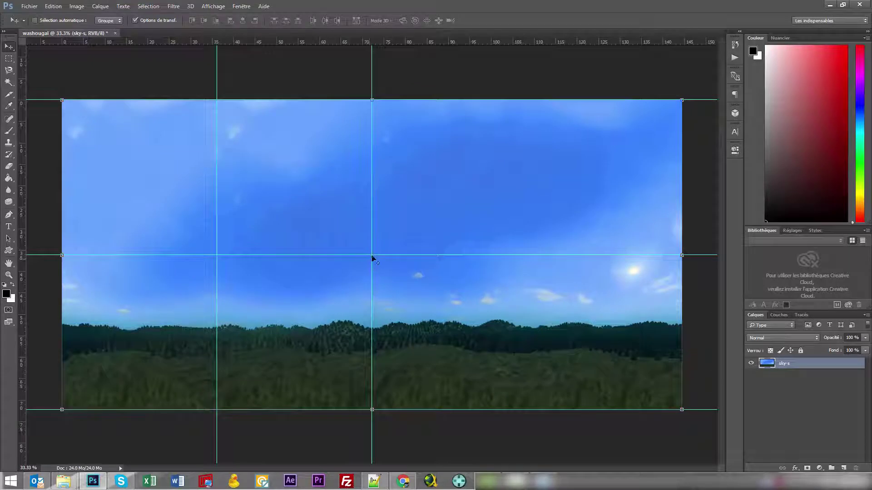
drag(218, 68, 31, 41)
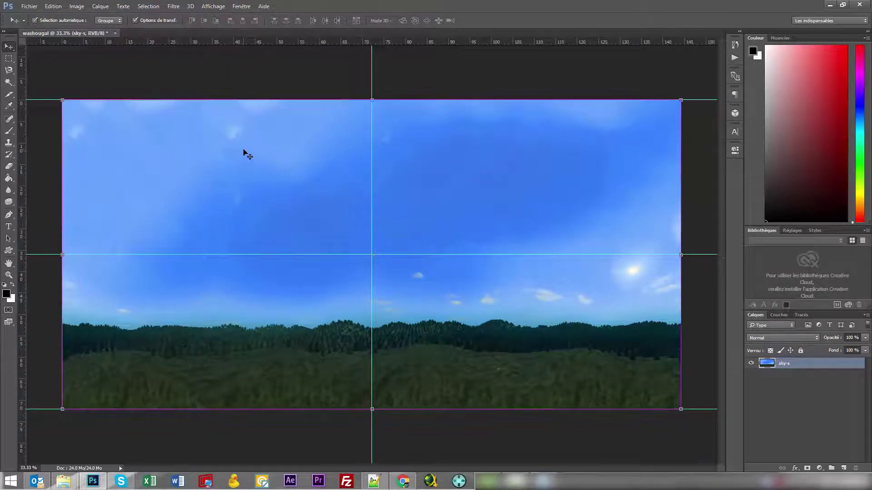
key(ctrl+minus)
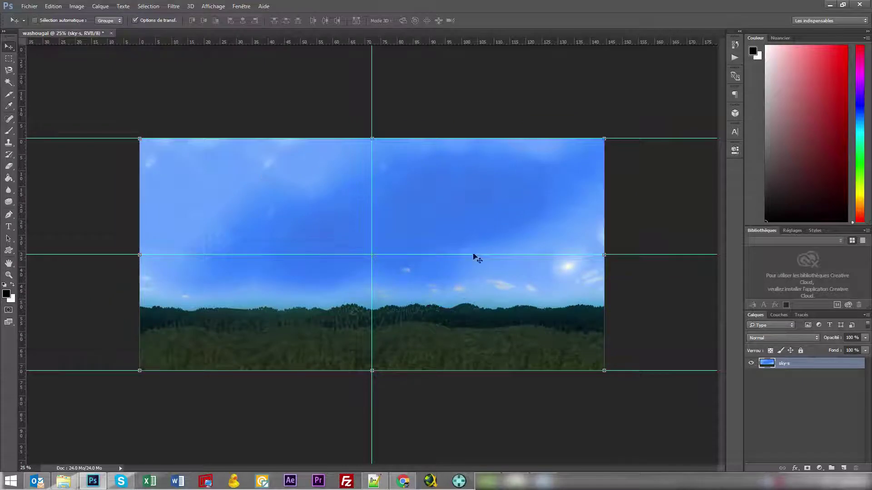
Open the image size settings and check the document's width and height in pixels
key(ctrl+alt+i)
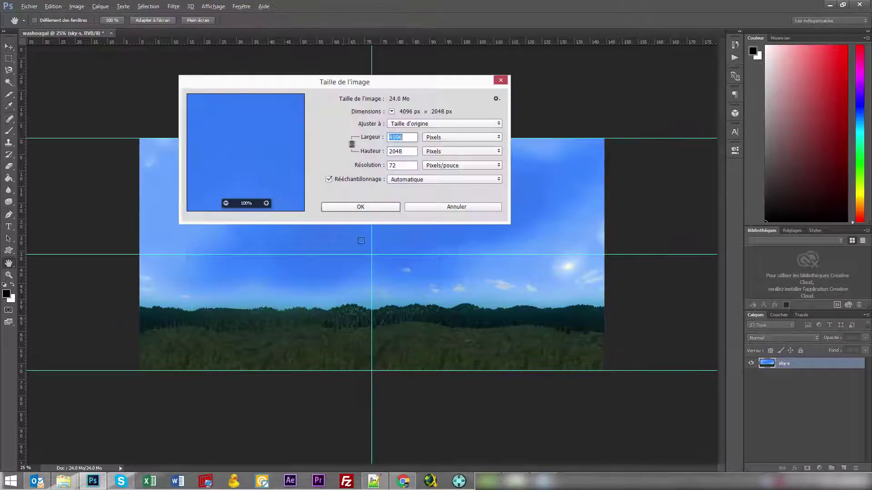
click(395, 152)
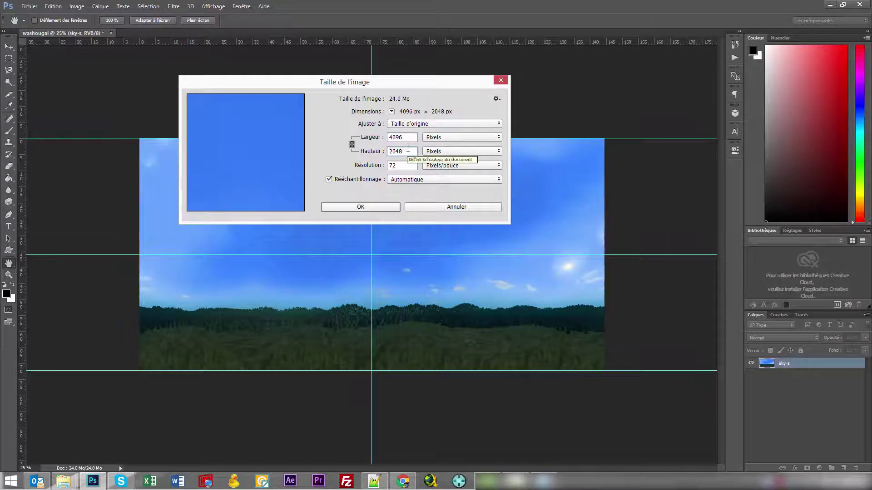
click(408, 149)
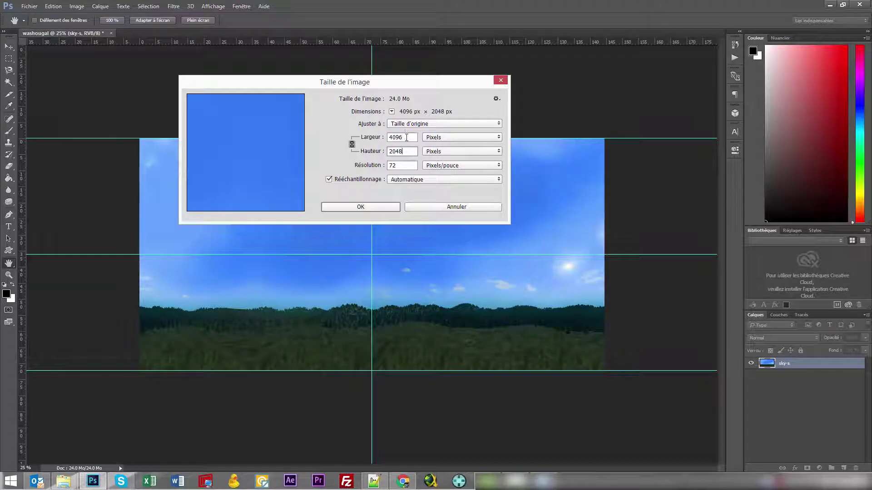
click(406, 138)
click(409, 137)
Switch to the Windows Calculator and divide 4096 by 2 repeatedly to check that it is a power of two
key(super+r)
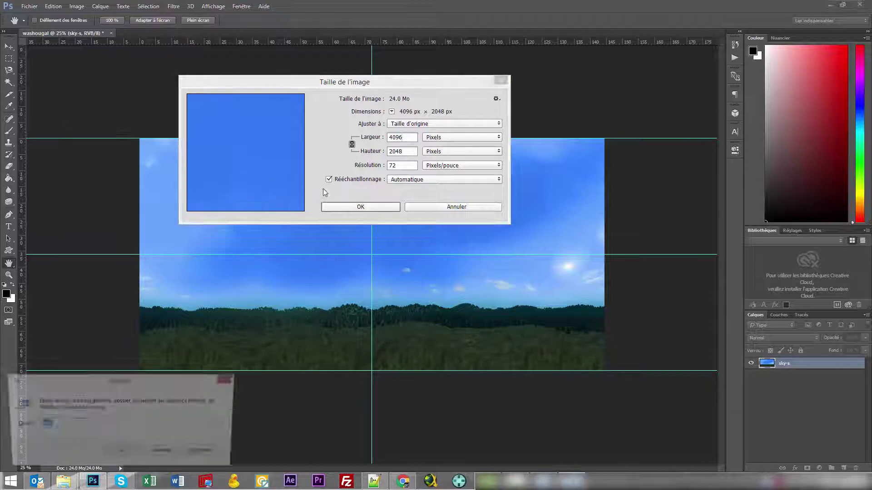
key(Return)
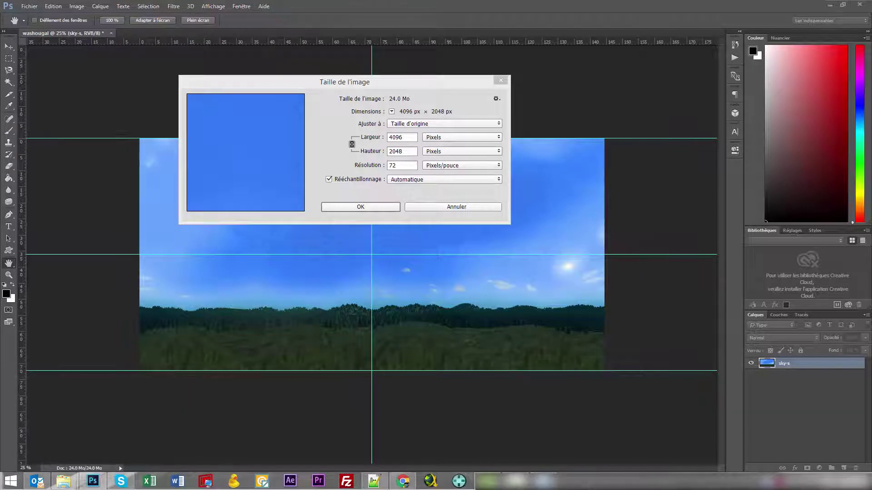
drag(324, 296, 459, 224)
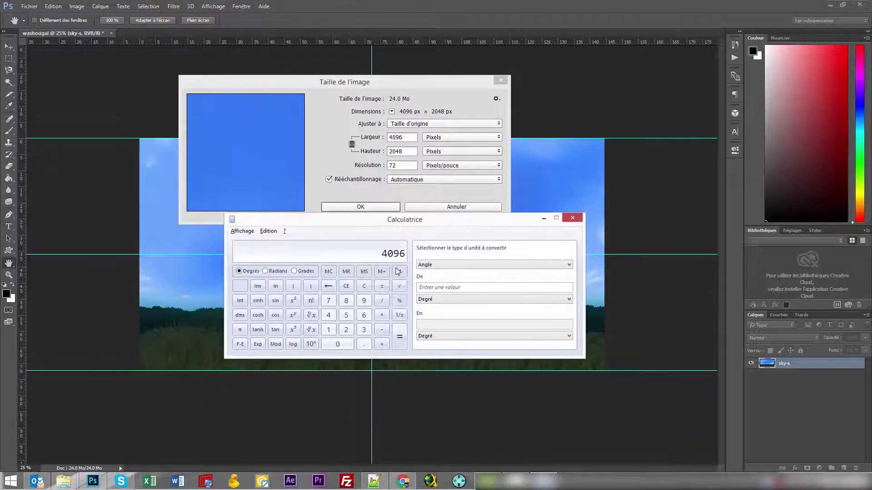
drag(352, 227, 349, 269)
text(/2)
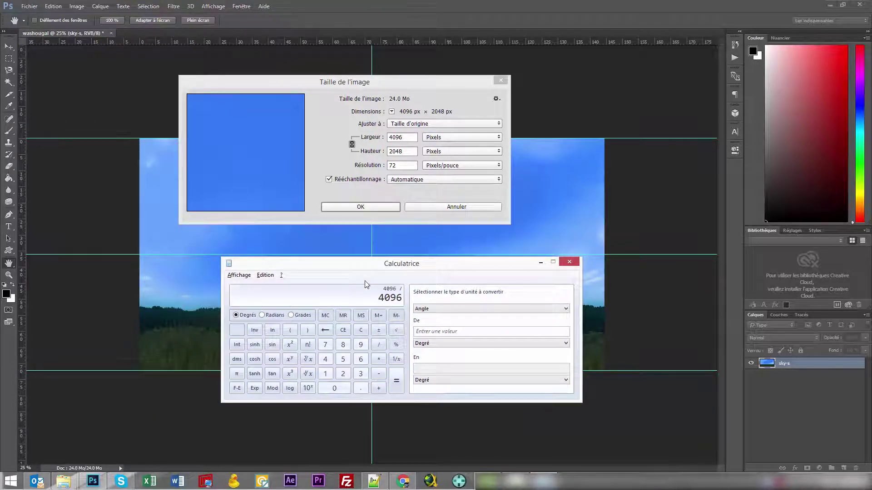
key(Return)
key(Return)
key(Return)
key(Return)
key(Return)
key(Return)
Divide a number that is not a power of two by 2 repeatedly for comparison
text(0/2)
key(Return)
key(Return)
key(Return)
key(Return)
drag(393, 265, 362, 266)
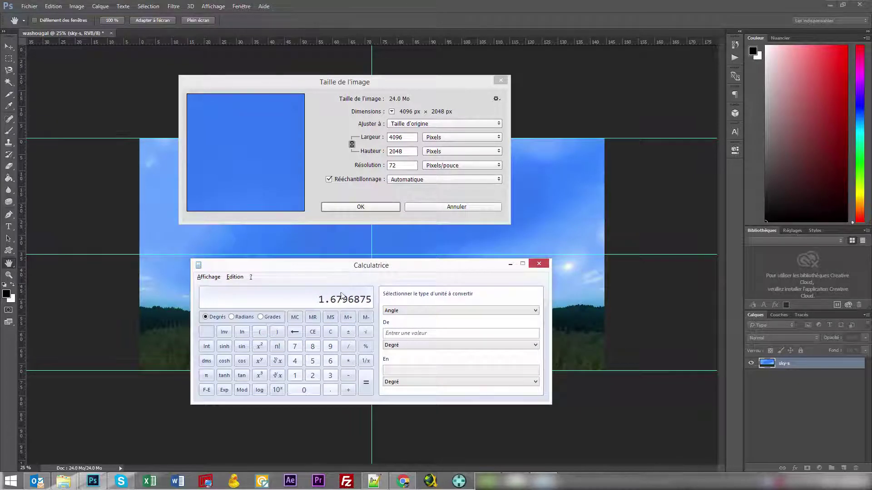
Run a repeated multiplication starting from 2 in the calculator, and close it
text(2*126)
key(Return)
key(Return)
key(Return)
key(Return)
key(Return)
click(539, 265)
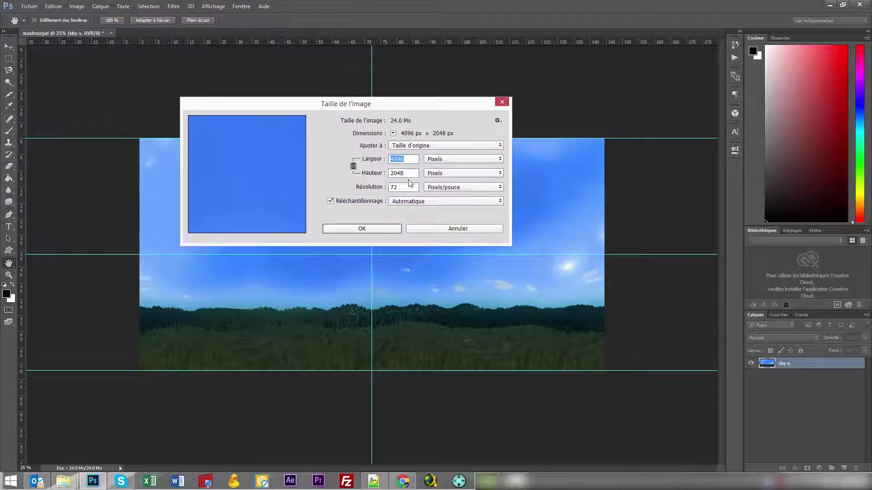
Recheck the pixel height in the image size settings, and close them without changes
click(412, 175)
drag(423, 108, 501, 101)
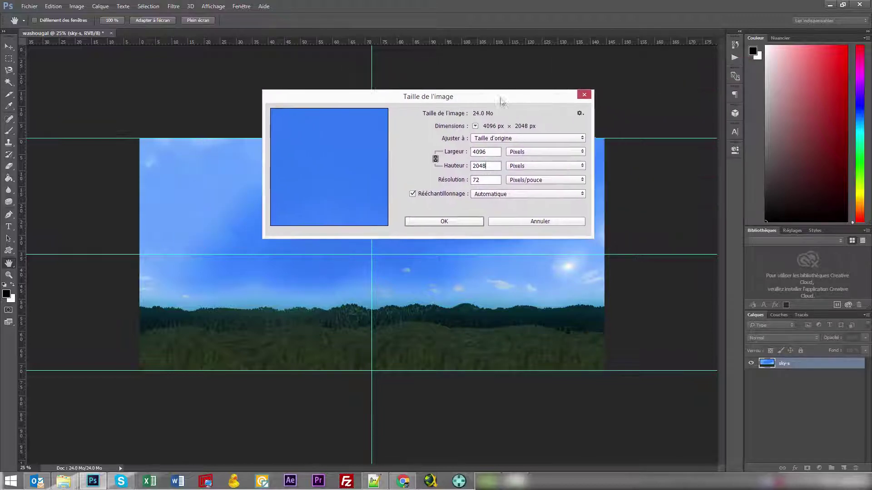
click(511, 222)
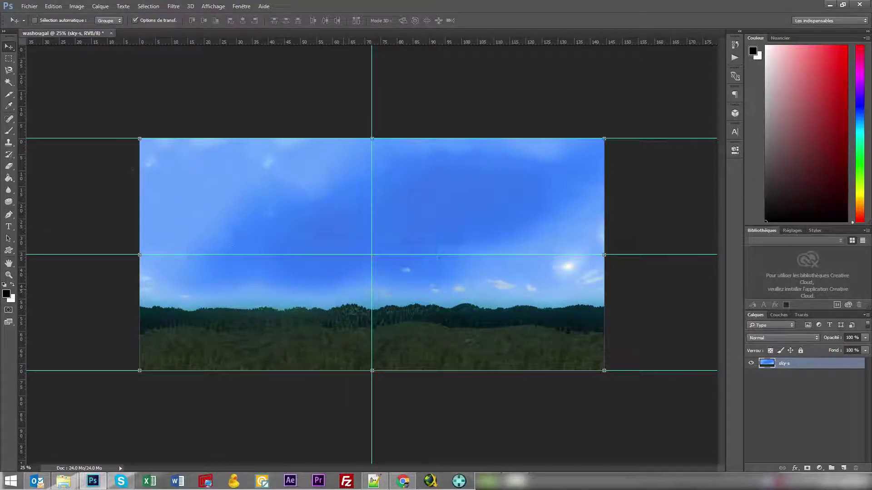
Move the merged panorama layer straight up until the treetops on the horizon meet the middle horizontal guide
drag(423, 320, 424, 317)
mouse_move(424, 301)
mouse_down()
mouse_move(423, 264)
mouse_move(425, 290)
mouse_up()
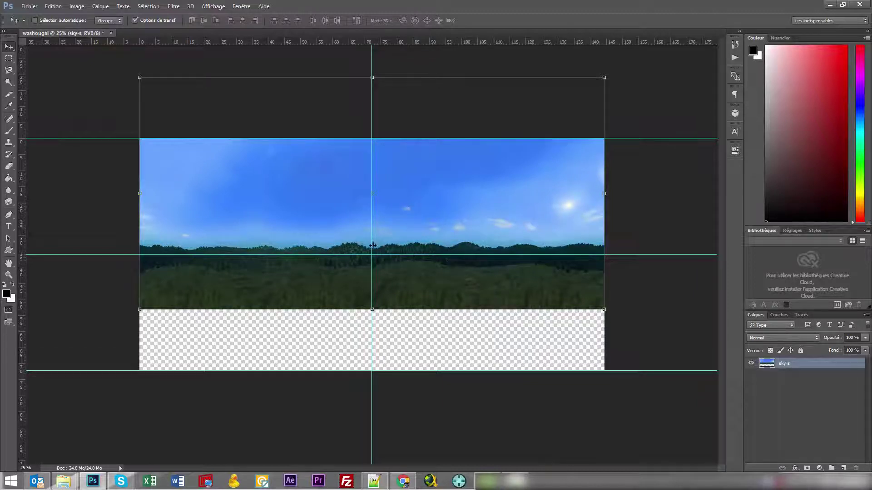
drag(409, 284, 417, 291)
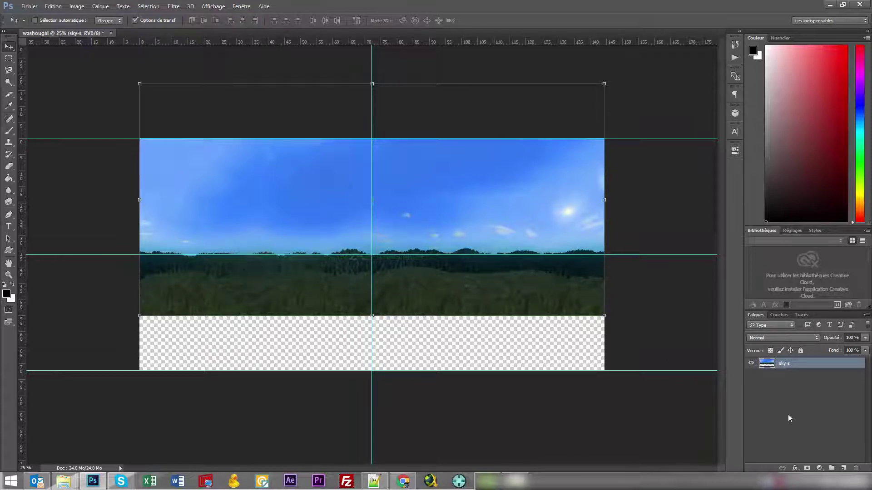
Add a new layer beneath the sky-s layer and fill it with black to cover the transparent area
click(843, 468)
mouse_move(792, 367)
mouse_down()
mouse_move(798, 382)
mouse_move(789, 379)
mouse_up()
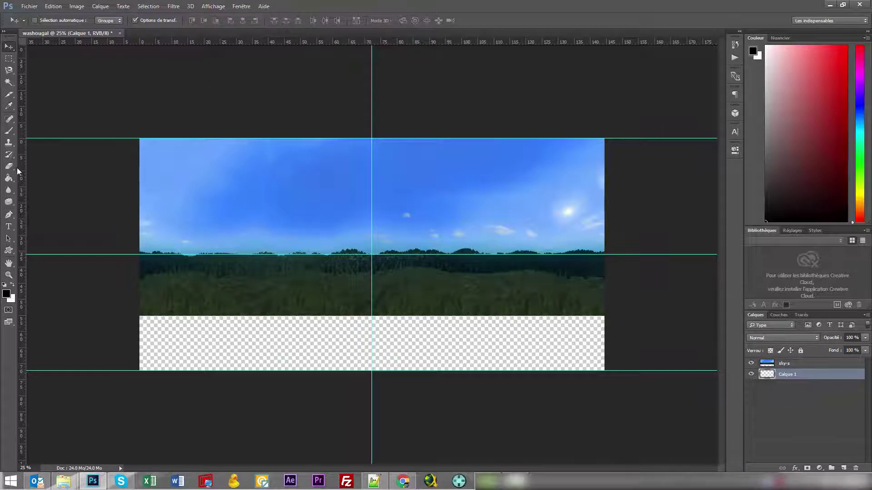
click(9, 177)
click(318, 343)
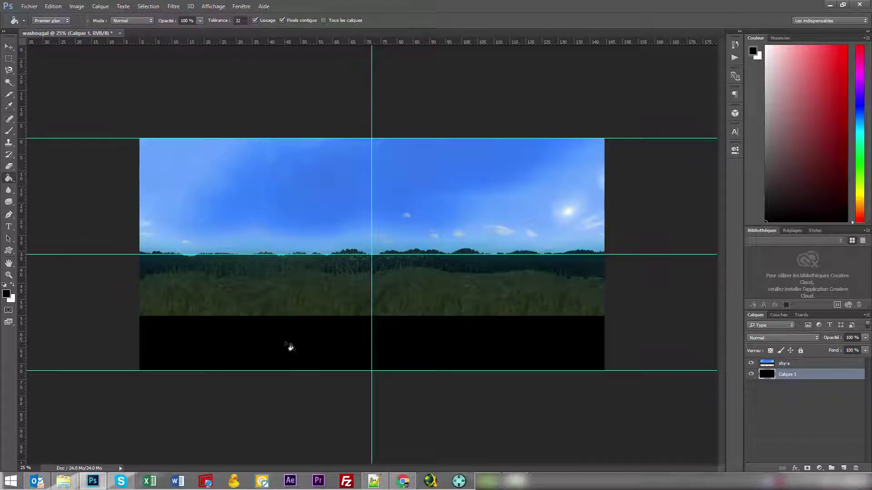
key(alt)
click(10, 69)
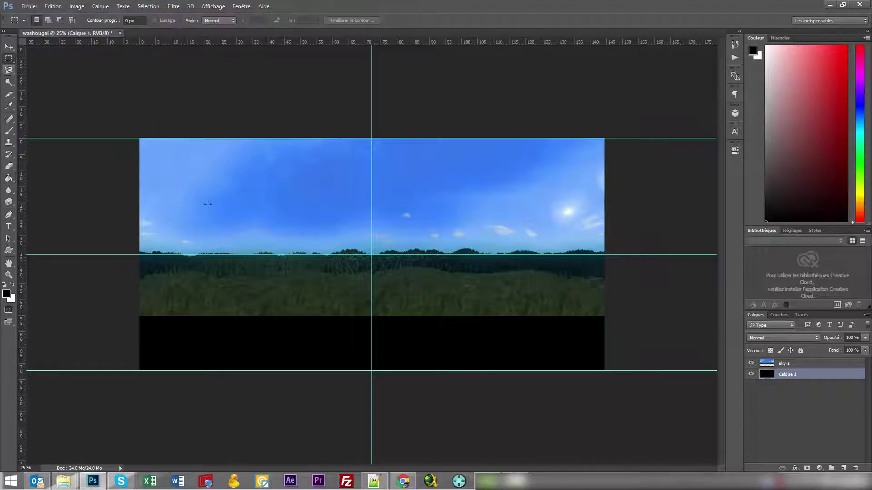
click(9, 46)
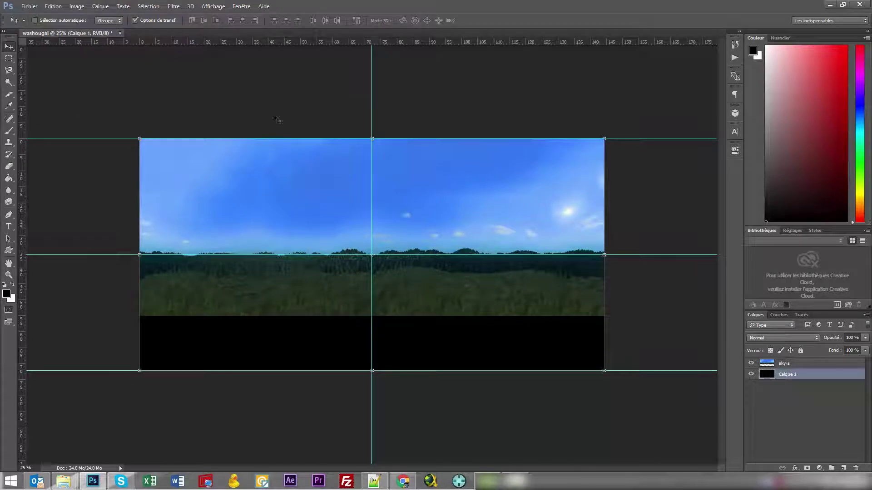
key(ctrl+shift+s)
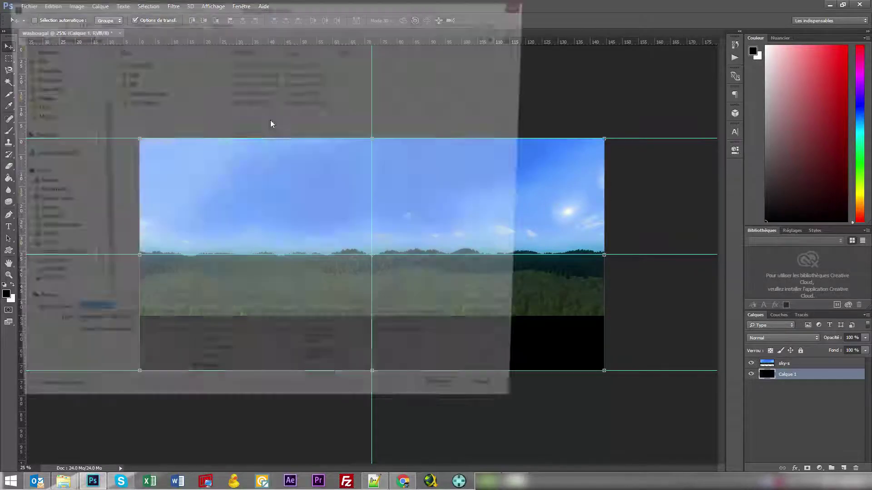
click(502, 402)
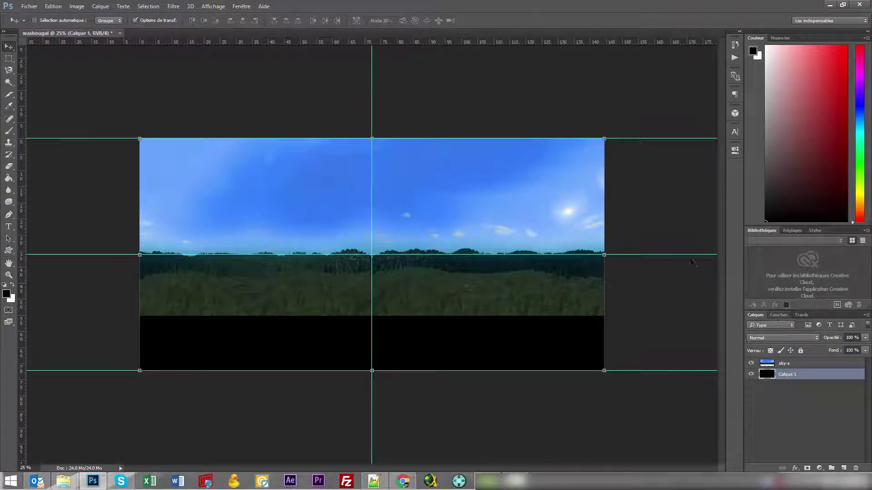
Add an alpha channel, fill it entirely with white, and show the RGB composite again with the alpha channel hidden
click(782, 315)
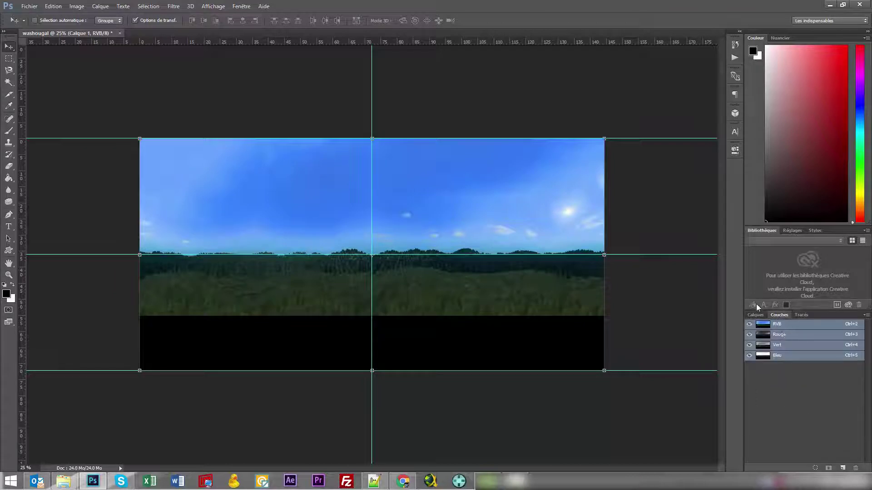
click(754, 316)
click(771, 316)
click(842, 468)
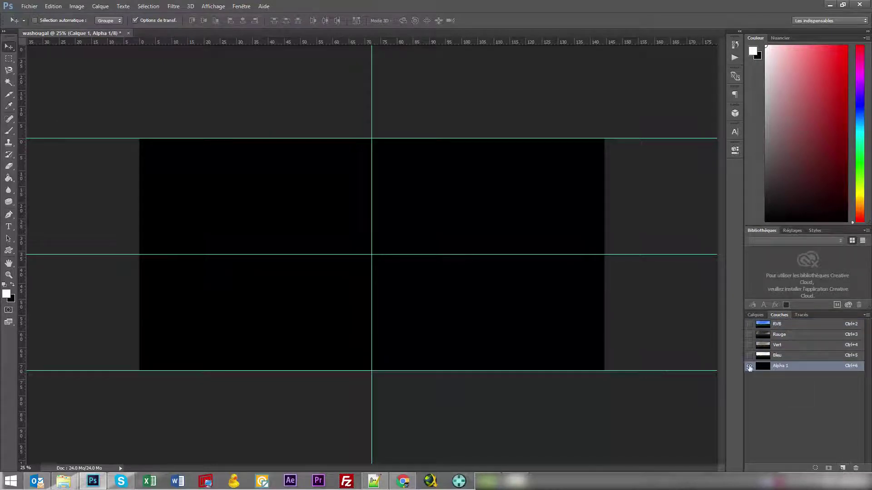
click(10, 177)
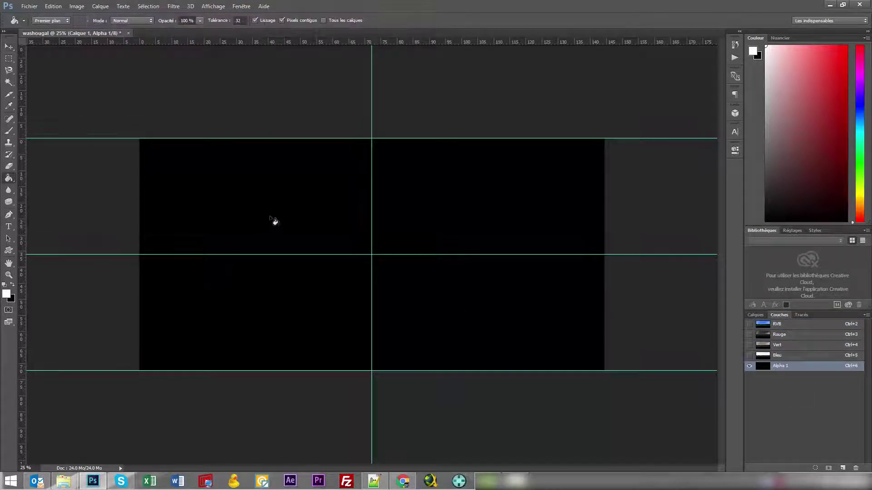
click(274, 221)
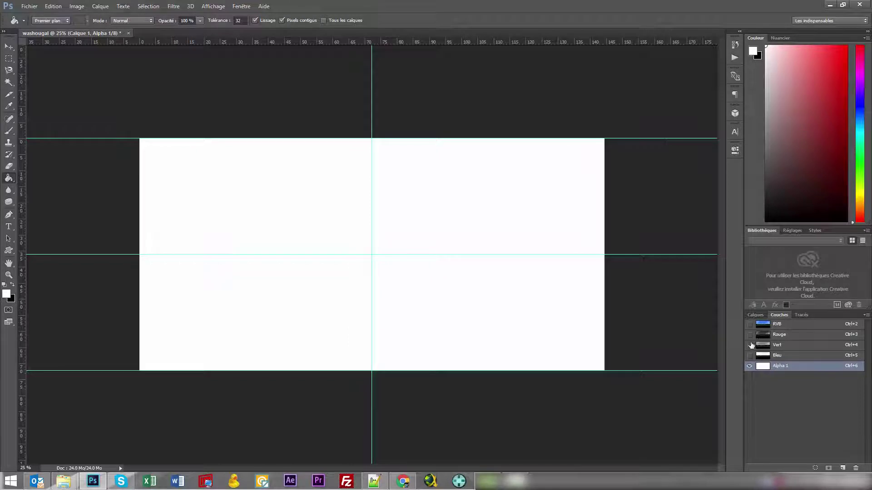
click(749, 324)
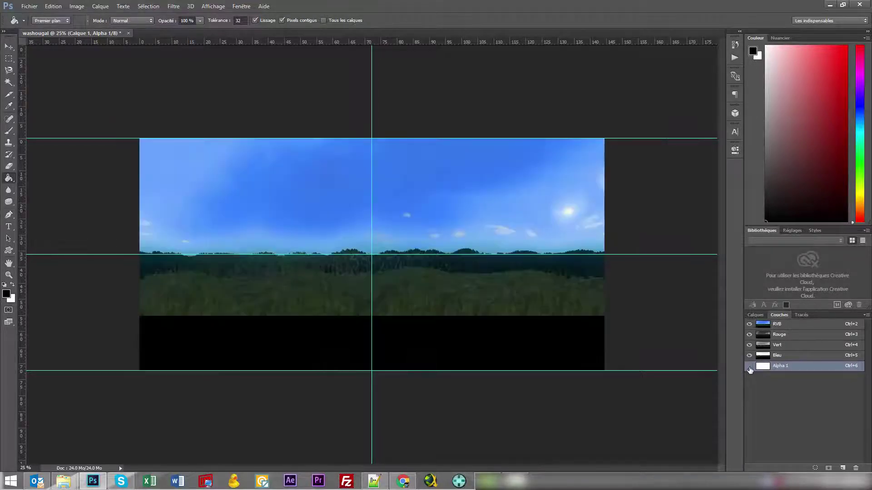
key(x)
click(755, 315)
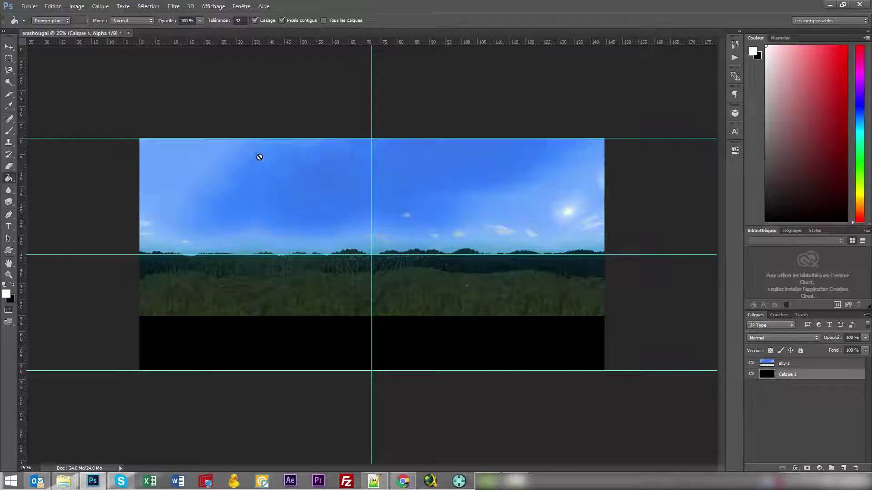
Save the panorama as a washougal Targa file in the Skydomes folder at 32 bits/pixel without RLE compression
click(9, 58)
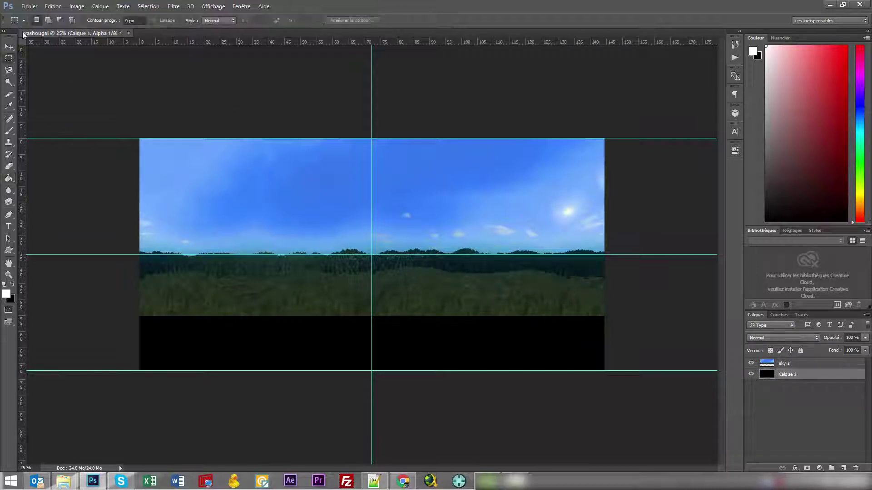
click(29, 6)
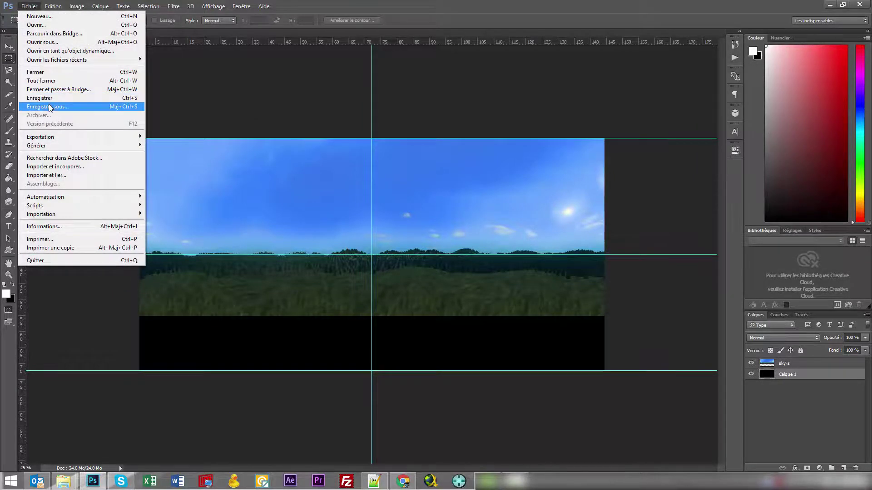
click(48, 106)
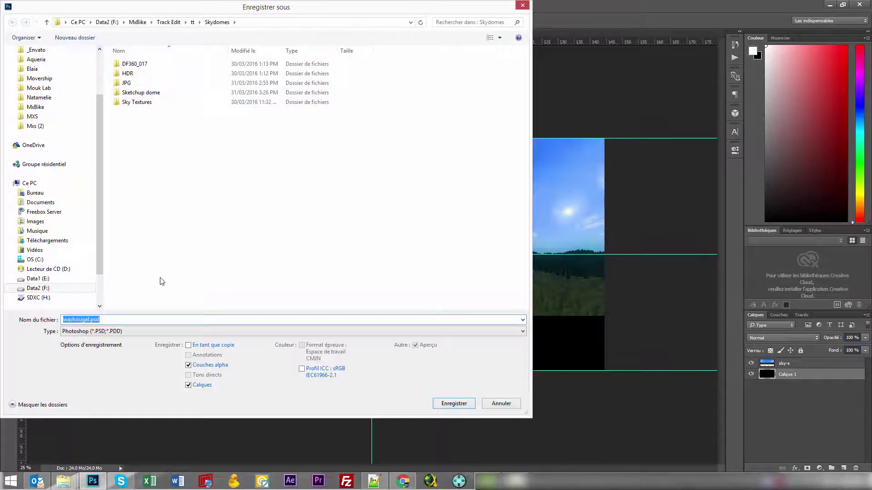
click(93, 334)
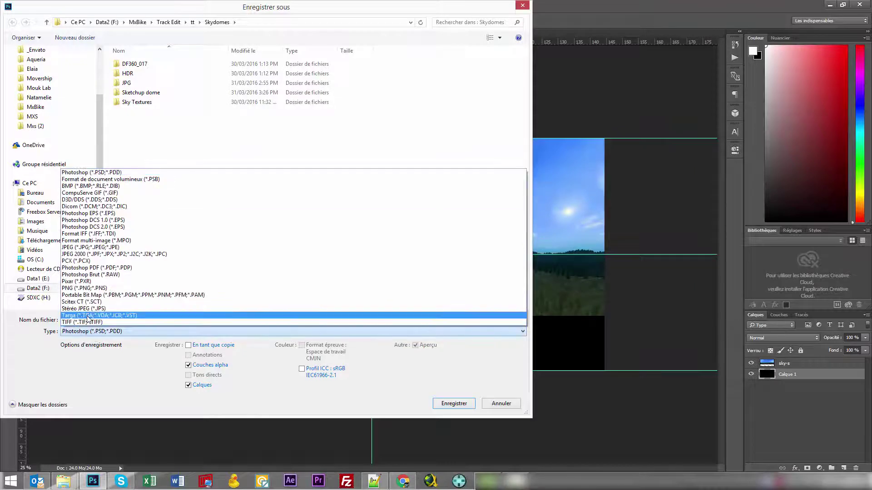
click(109, 314)
click(451, 402)
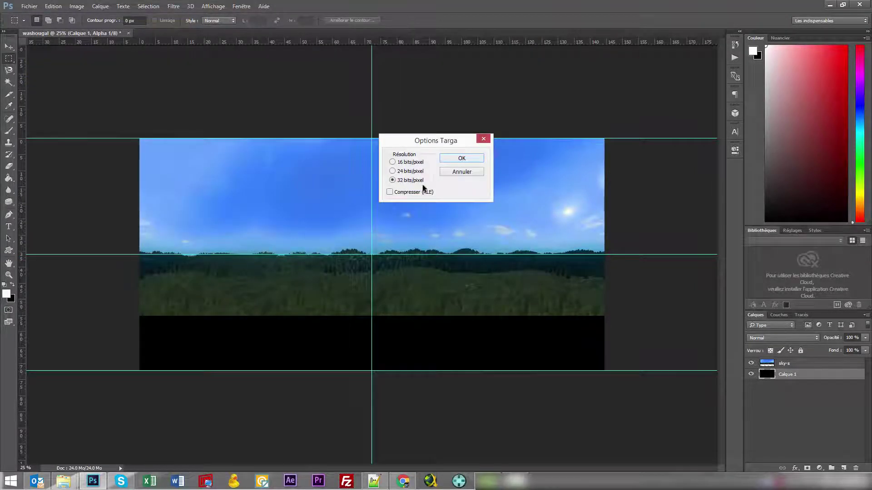
click(462, 158)
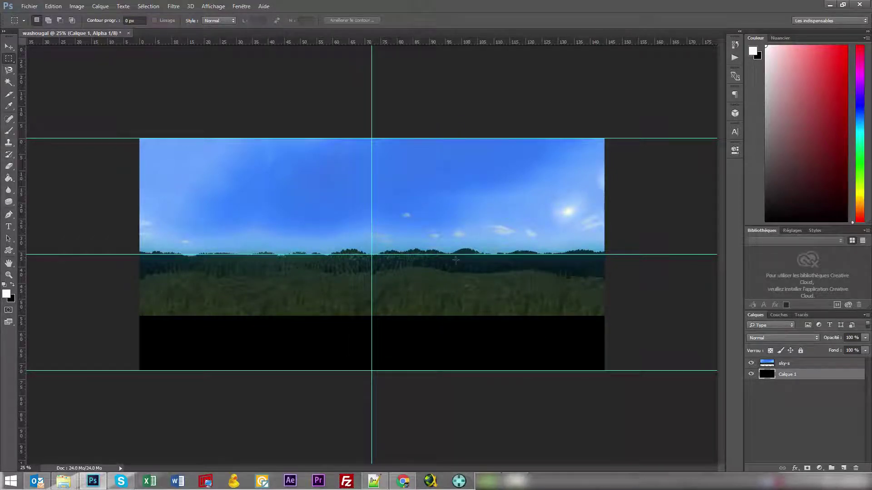
click(171, 7)
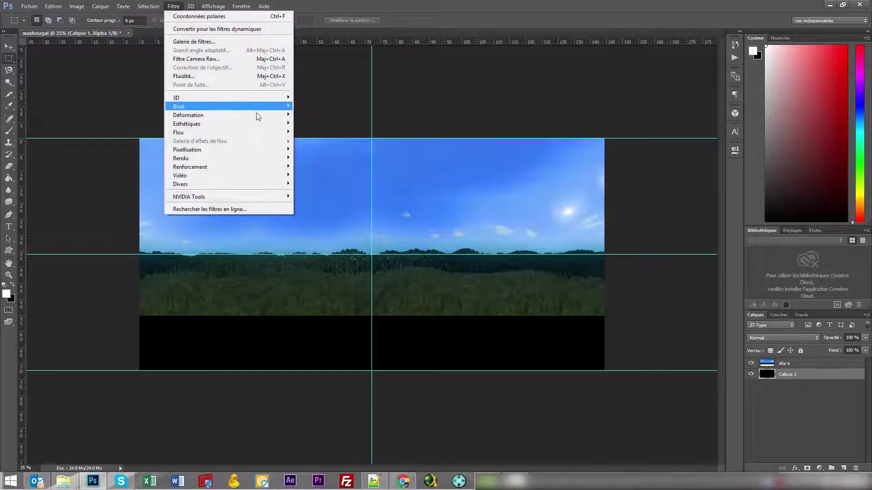
mouse_move(262, 120)
click(318, 131)
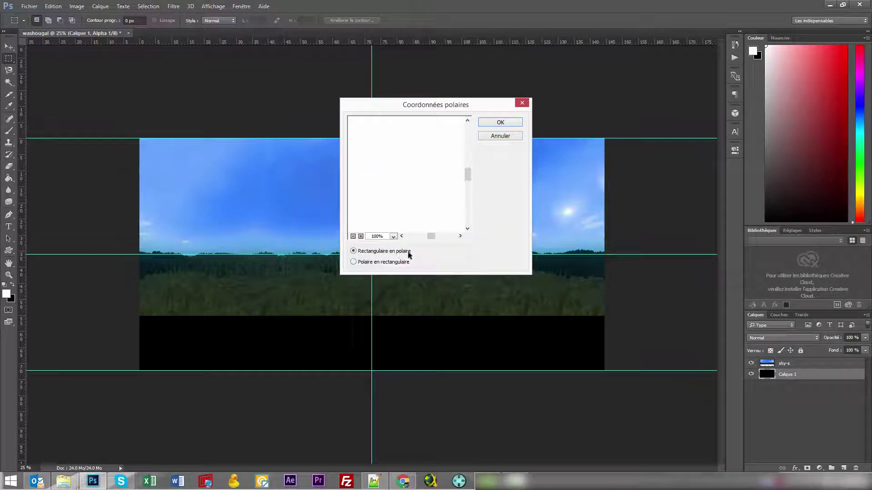
click(354, 236)
click(354, 237)
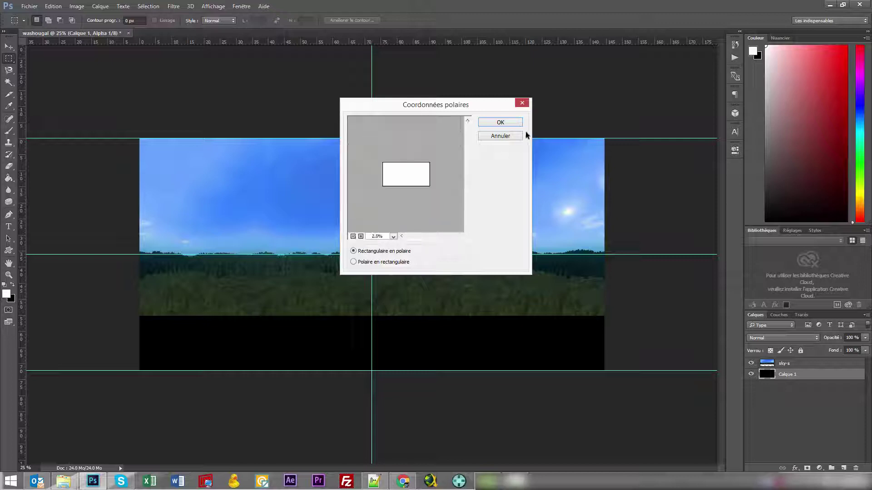
click(509, 135)
Make the sky-s layer the only active layer for editing in place of the alpha channel
click(785, 315)
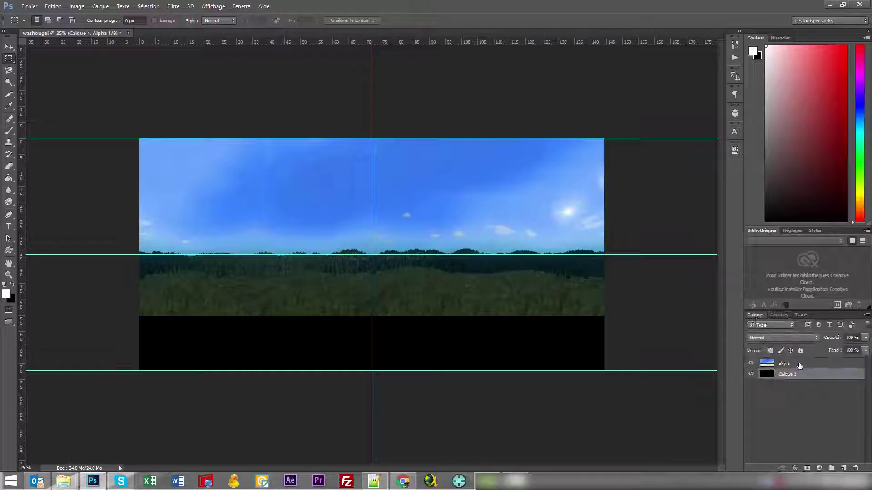
click(756, 315)
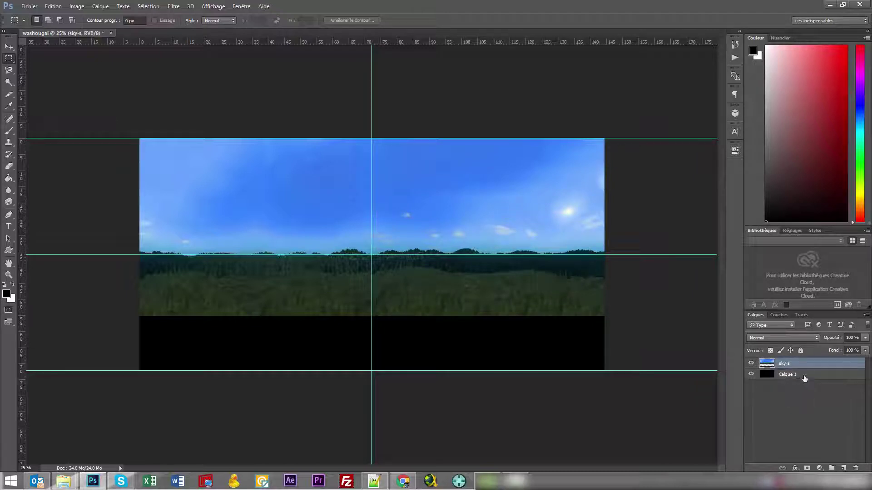
shift+click(805, 377)
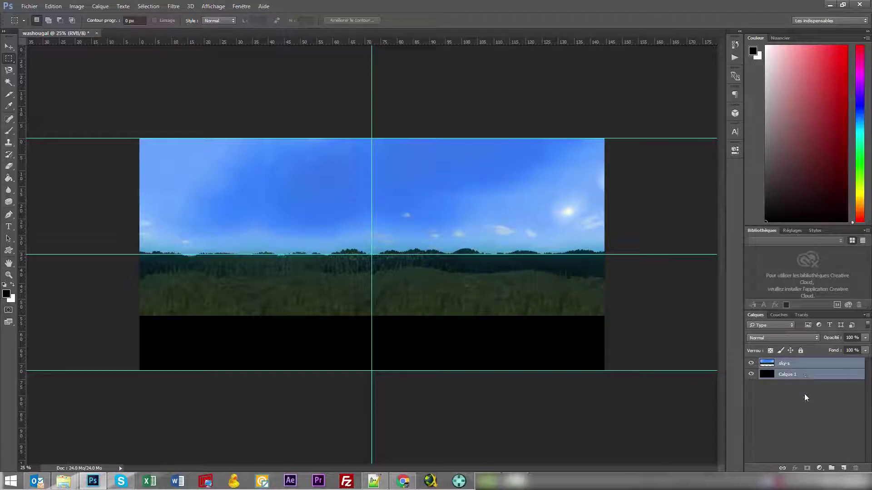
click(804, 398)
click(805, 366)
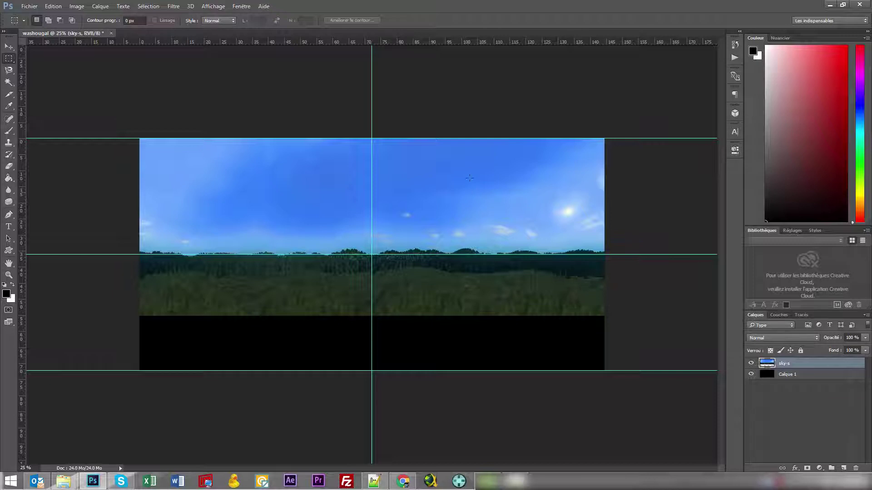
Try the last-used Polar Coordinates filter on the sky-s layer, and undo it
click(177, 8)
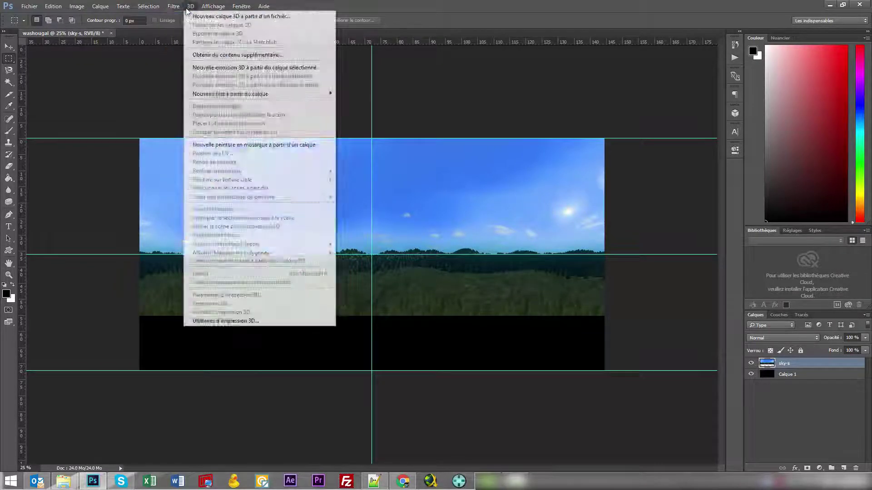
click(178, 17)
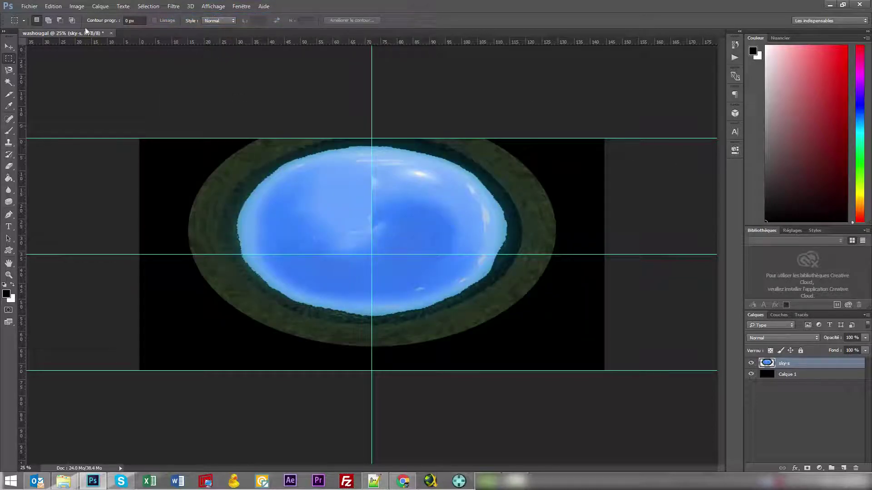
key(ctrl+z)
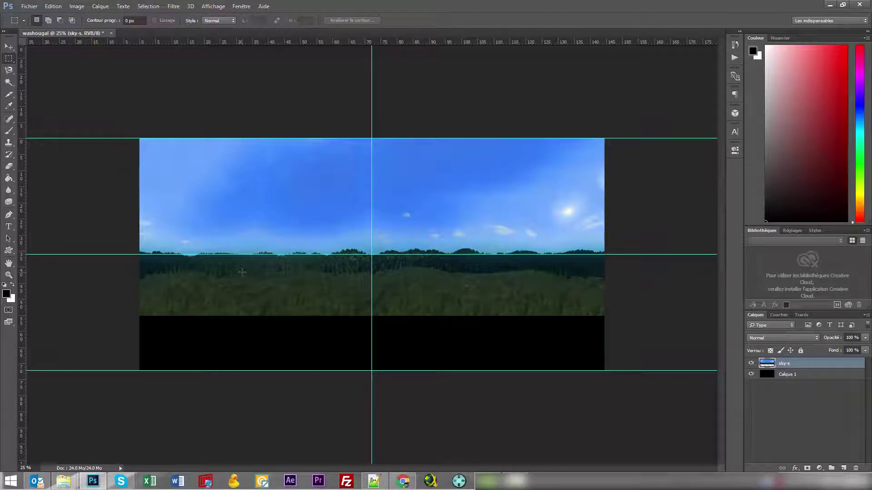
Resize the image to 4096 × 4096 pixels by unlinking its proportions and setting the height to 4096
key(ctrl+alt+i)
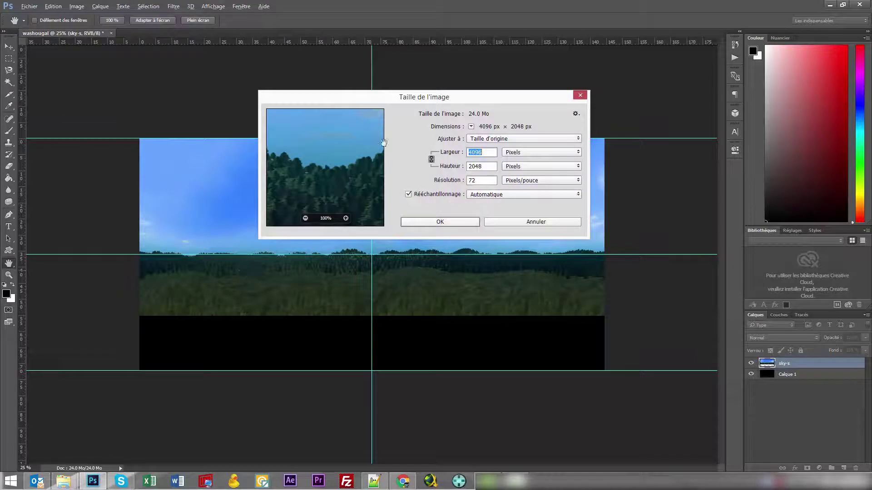
click(431, 160)
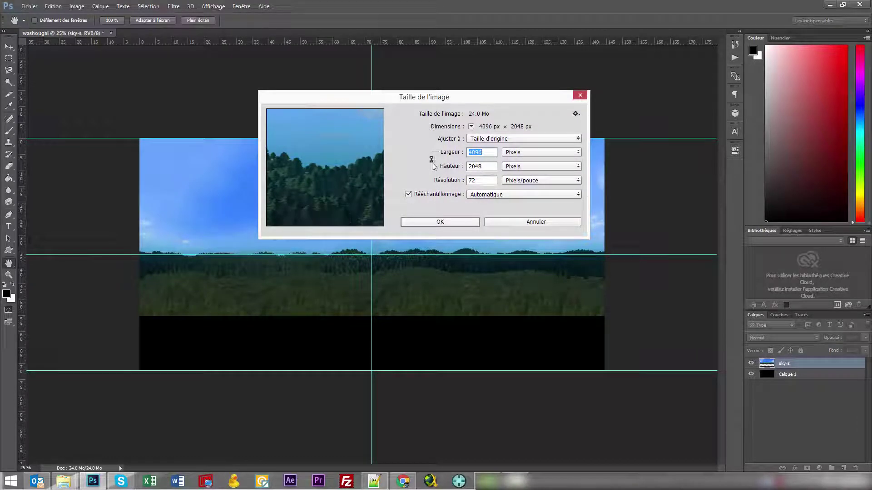
click(496, 166)
key(BackSpace)
key(BackSpace)
key(BackSpace)
key(BackSpace)
text(4096)
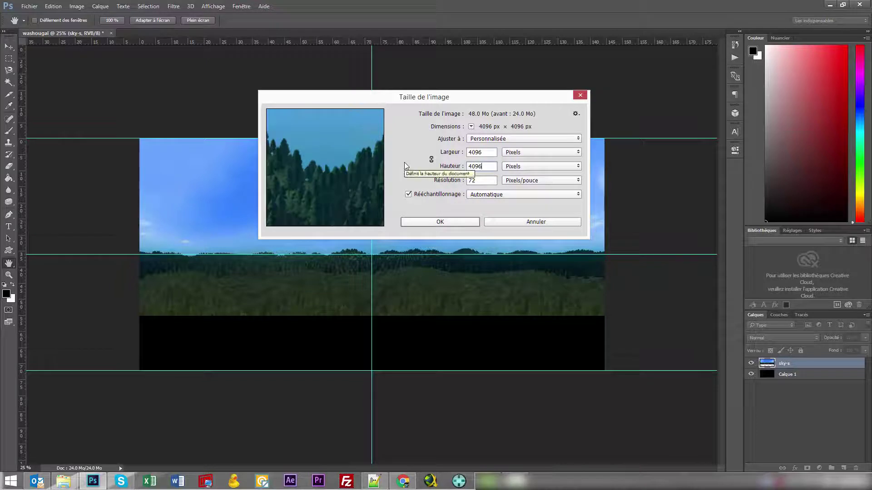
key(Return)
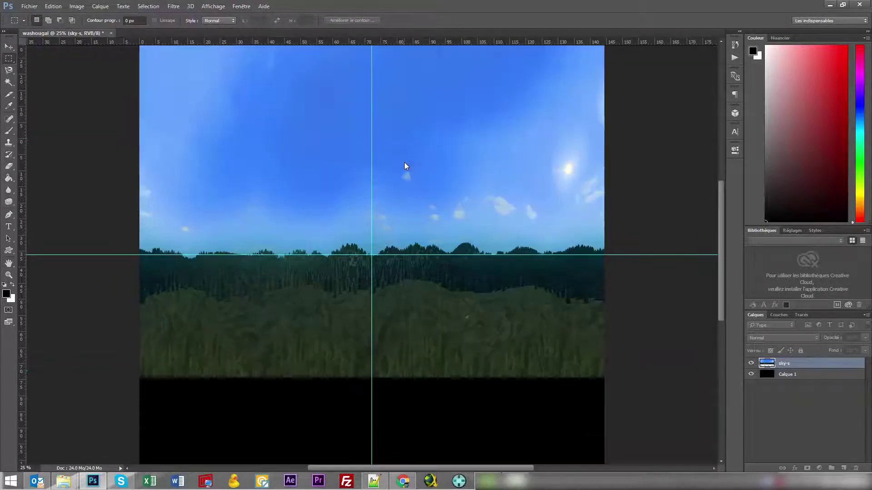
key(ctrl+minus)
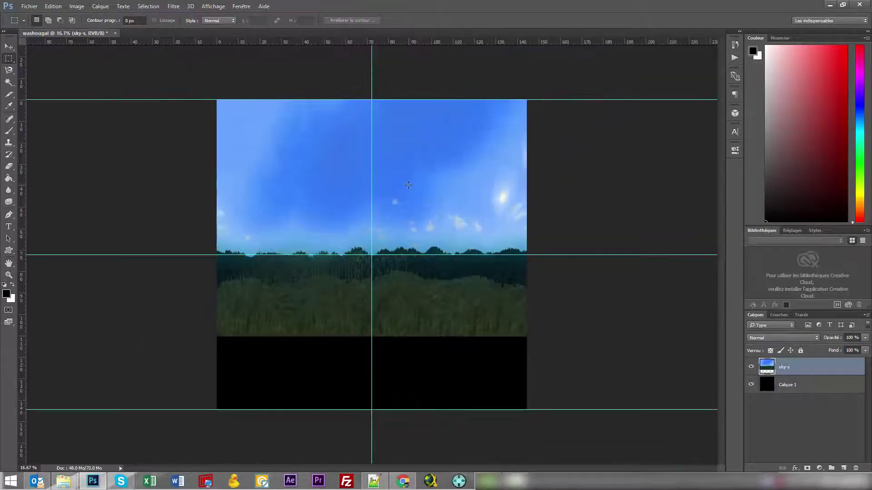
Apply the Polar Coordinates filter to the sky-s layer with the rectangular-to-polar option
click(174, 6)
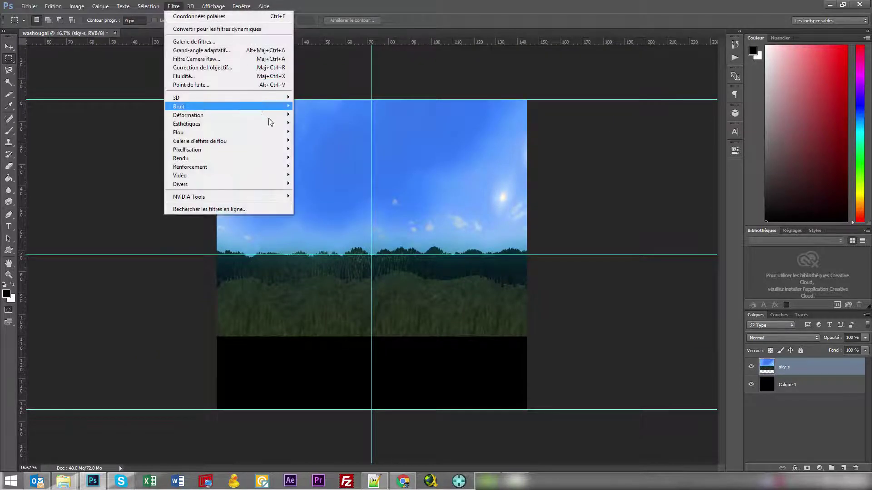
mouse_move(275, 114)
click(318, 132)
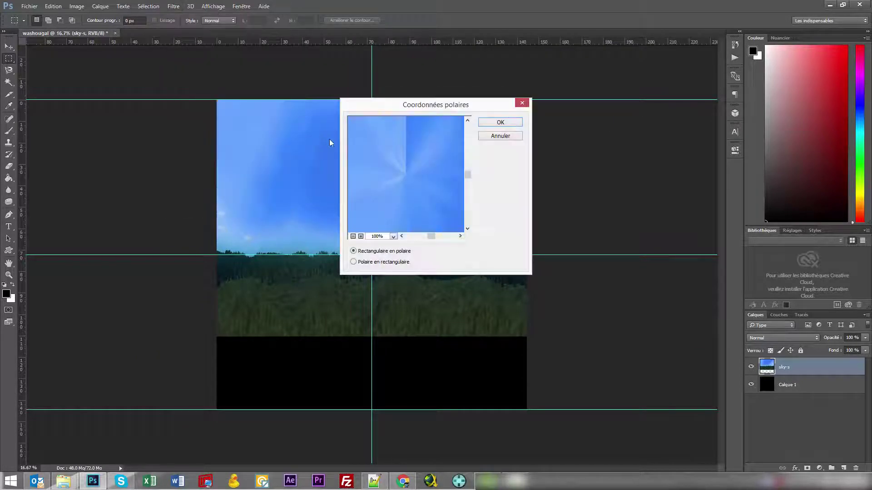
click(353, 237)
click(361, 236)
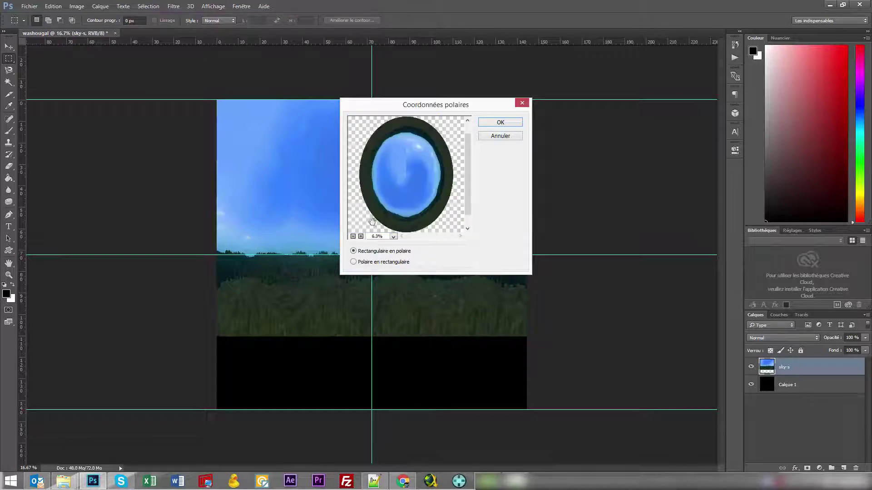
click(502, 122)
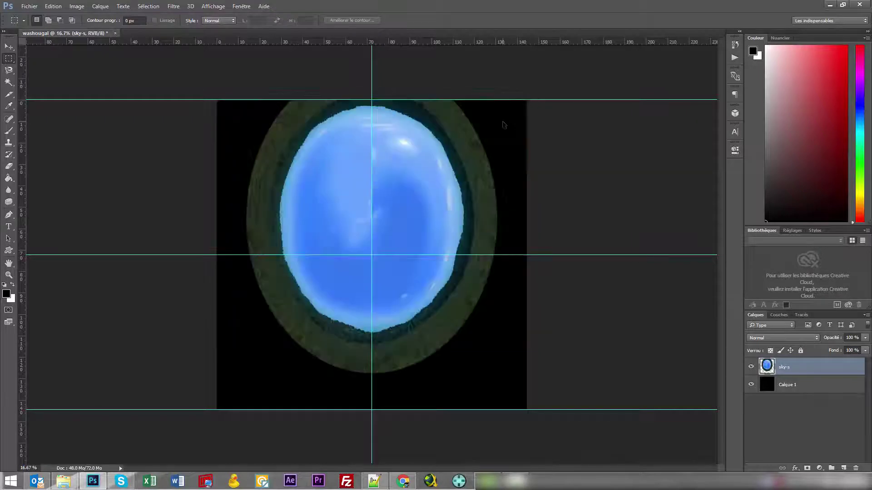
Centre the polar sky on the canvas and stretch it horizontally to the full canvas width so it forms a circle
click(9, 47)
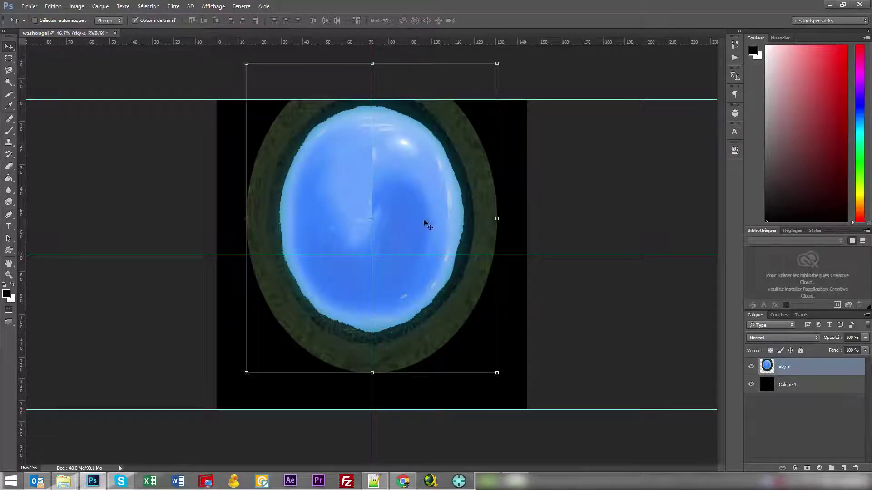
drag(428, 203, 419, 229)
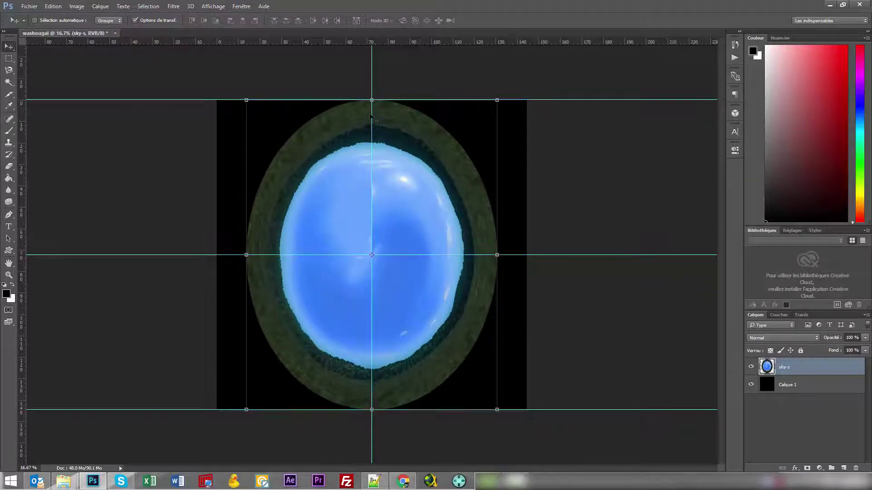
drag(246, 255, 217, 255)
drag(497, 255, 526, 255)
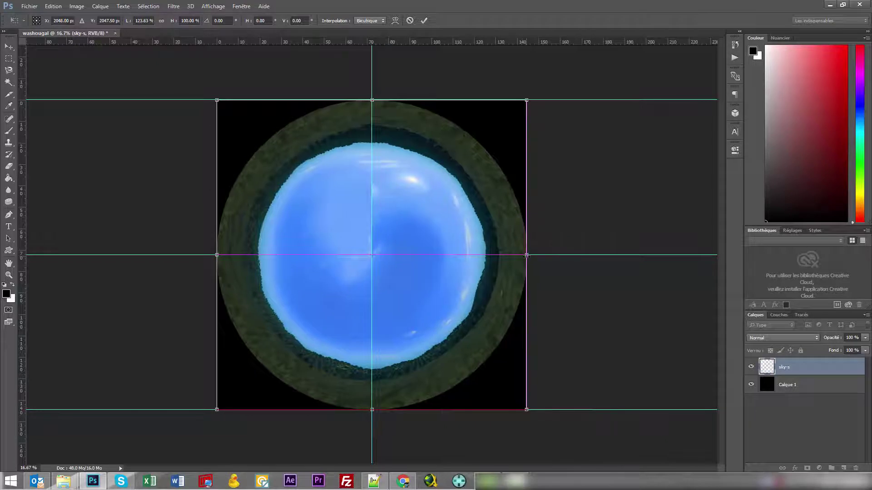
key(Return)
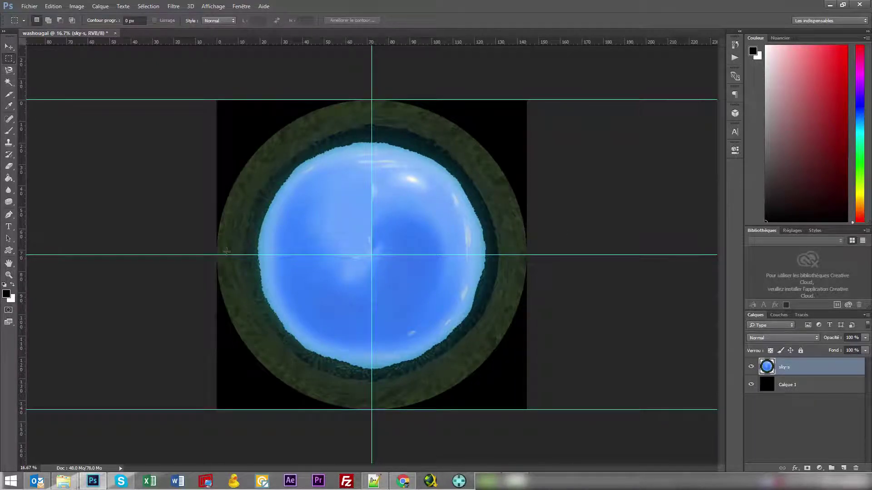
Save the polar image as washougal-env.tga in the Skydomes folder, in Targa format at 32 bits/pixel without RLE compression
key(ctrl+shift+s)
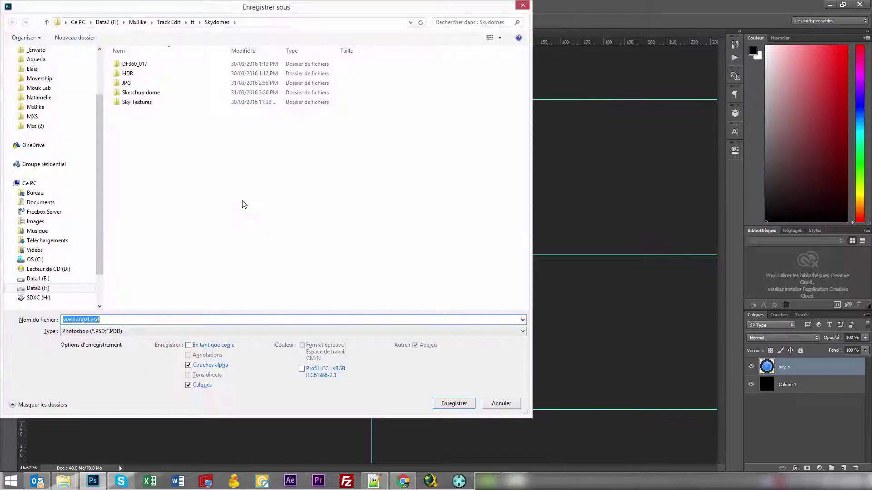
click(122, 319)
text(-env)
click(133, 331)
click(116, 318)
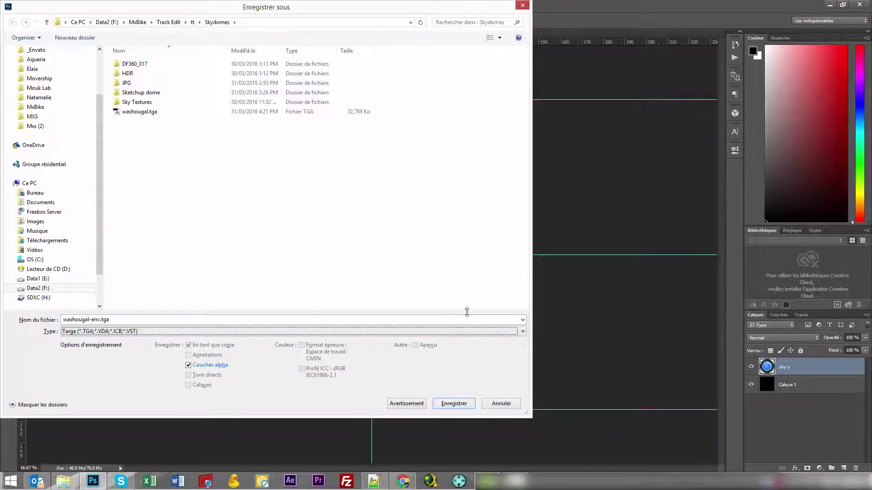
click(453, 405)
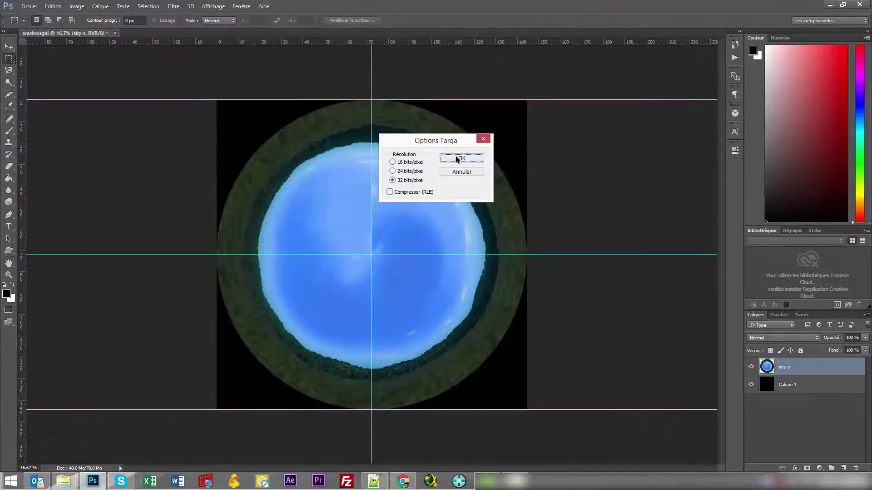
click(457, 159)
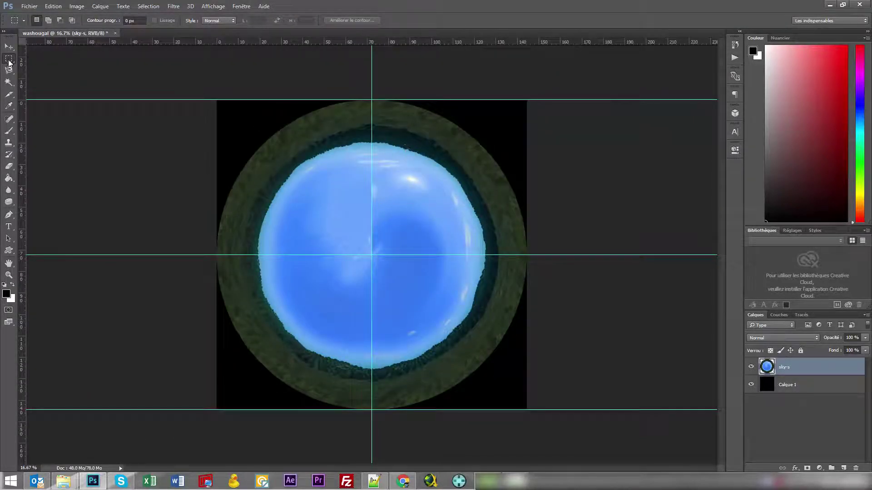
Undo the polar transformation, the Polar Coordinates filter and the square resize to restore the wide panorama
key(ctrl+alt+z)
key(ctrl+alt+z)
key(ctrl+alt+z)
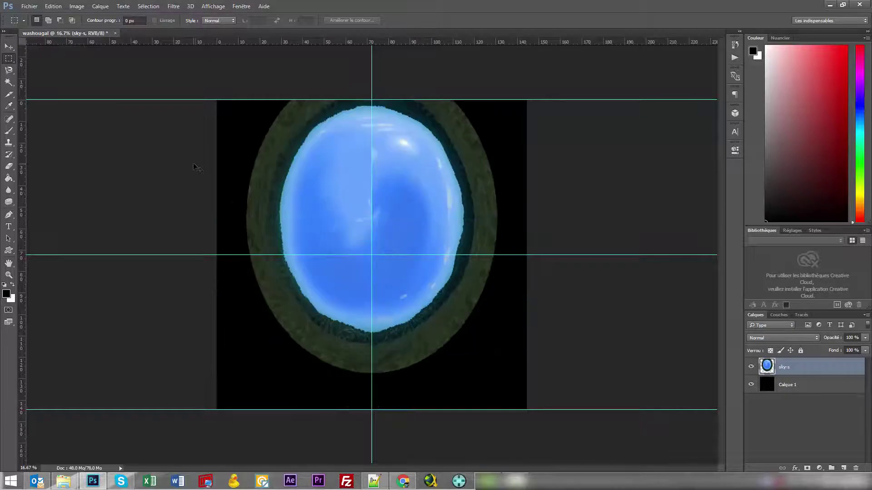
key(ctrl+alt+z)
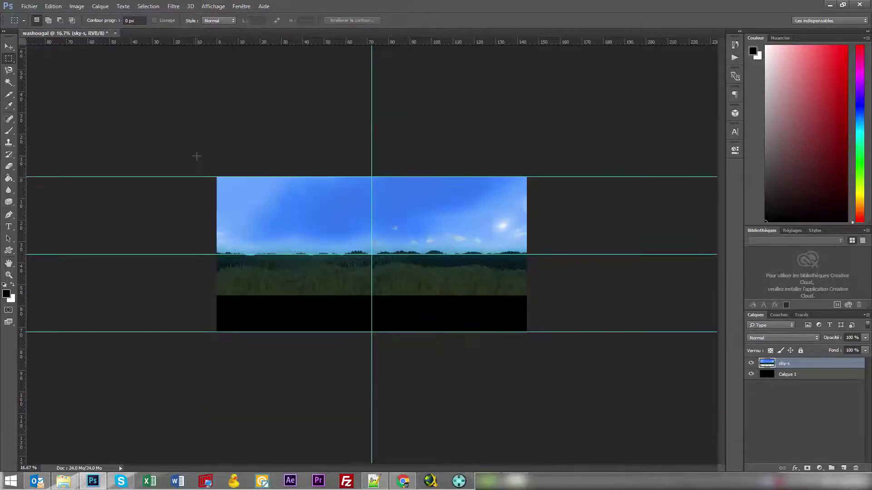
key(ctrl+plus)
key(ctrl+plus)
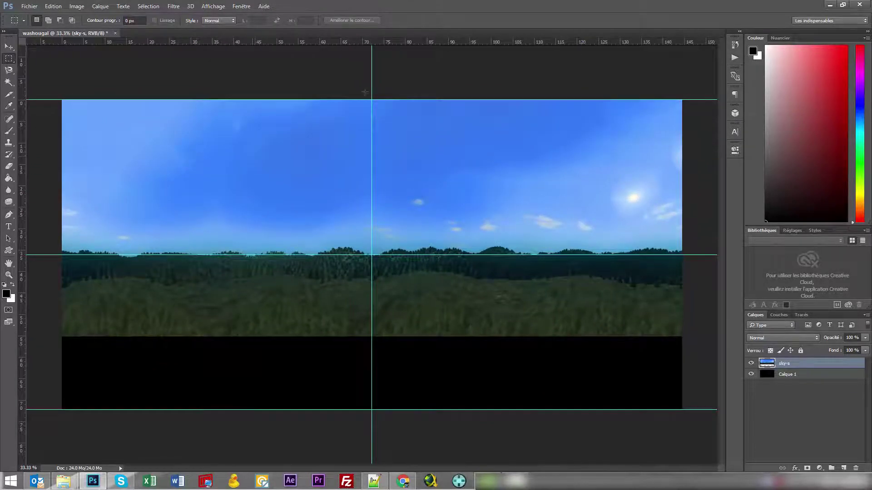
Clear away the open windows and check the washougal.tga file in the Skydomes folder in File Explorer
click(827, 6)
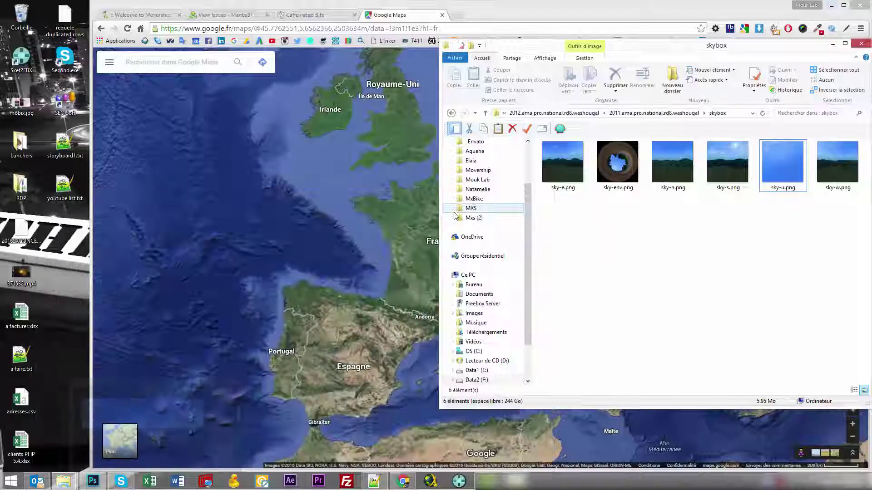
click(394, 15)
click(314, 15)
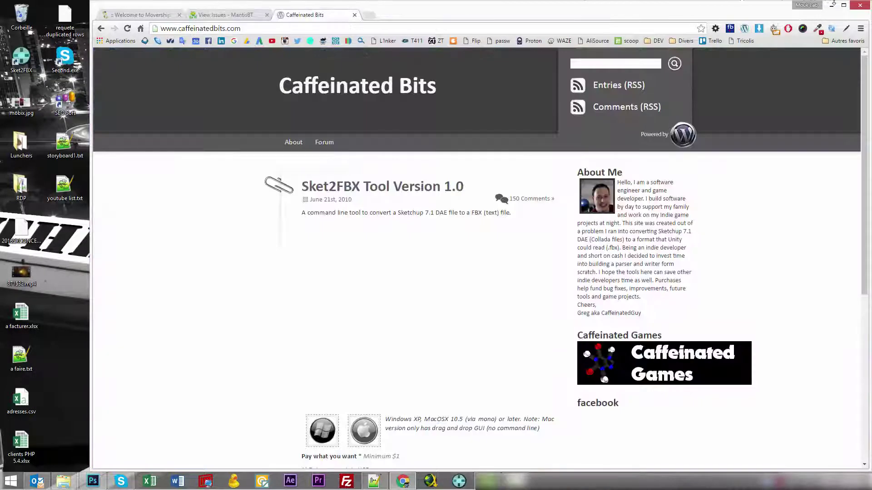
click(830, 5)
drag(669, 50, 633, 47)
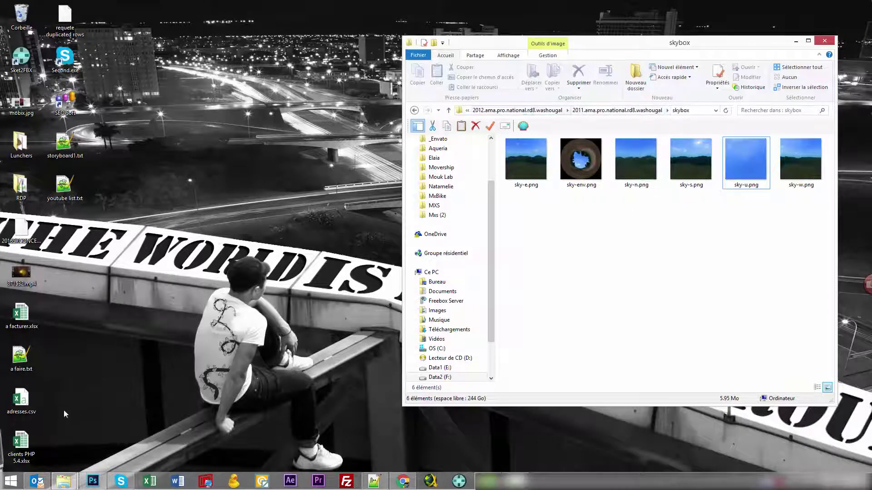
click(62, 481)
click(72, 437)
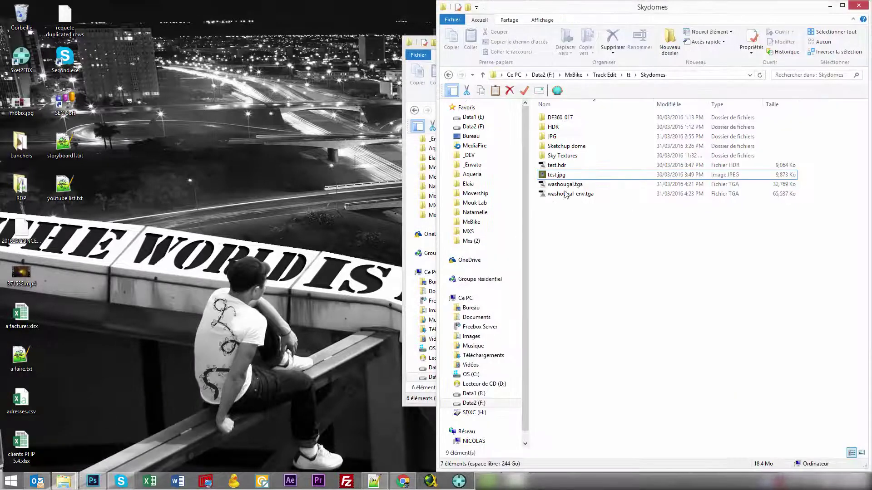
click(562, 184)
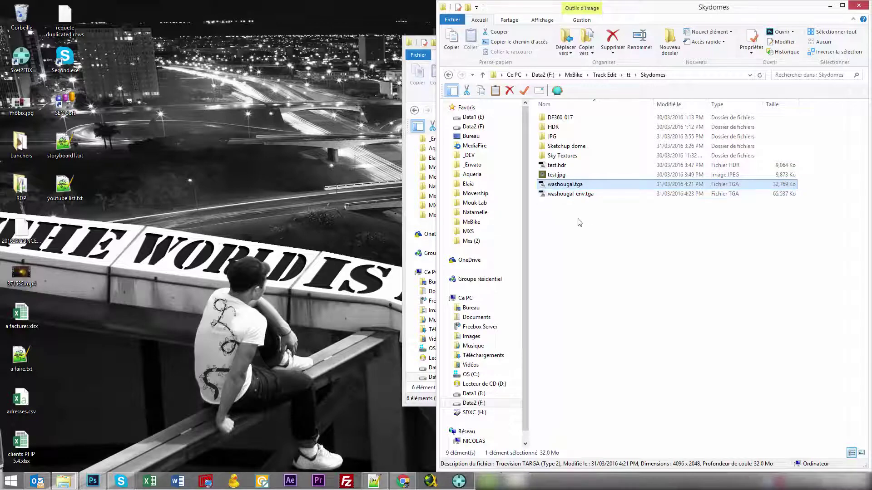
Open skydome.skp from the Sketchup dome folder in SketchUp and get past the welcome window
double_click(566, 147)
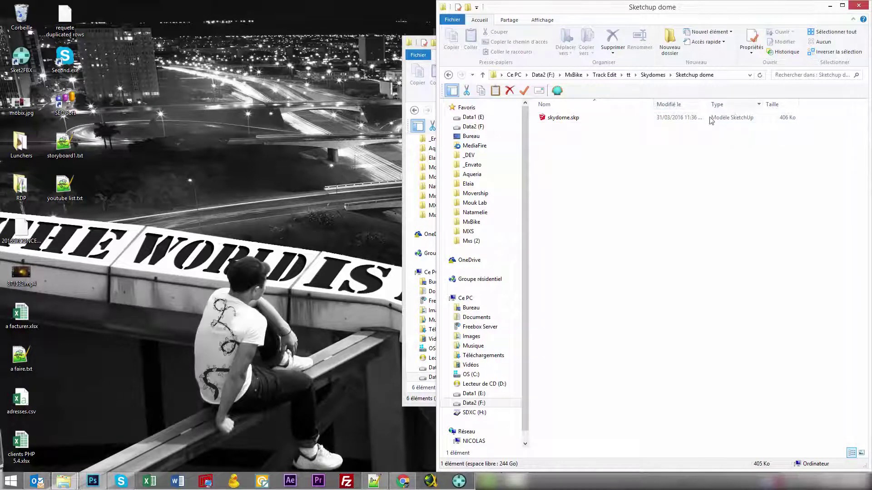
double_click(577, 119)
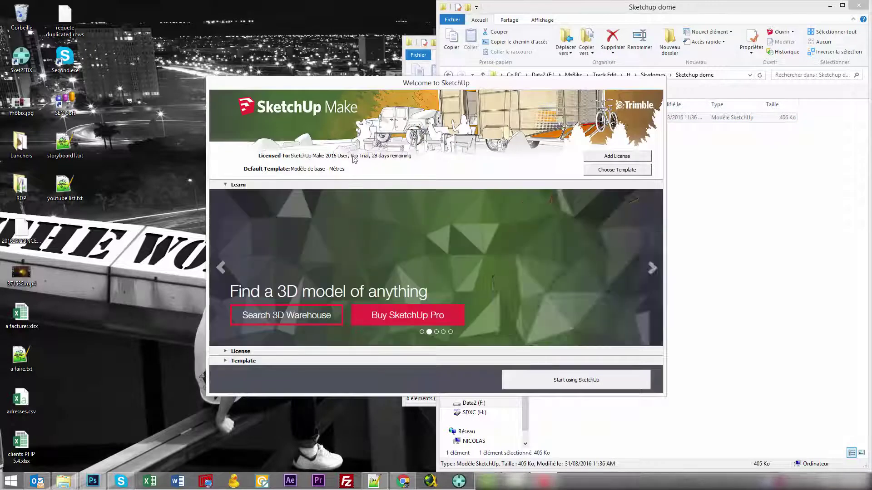
click(522, 372)
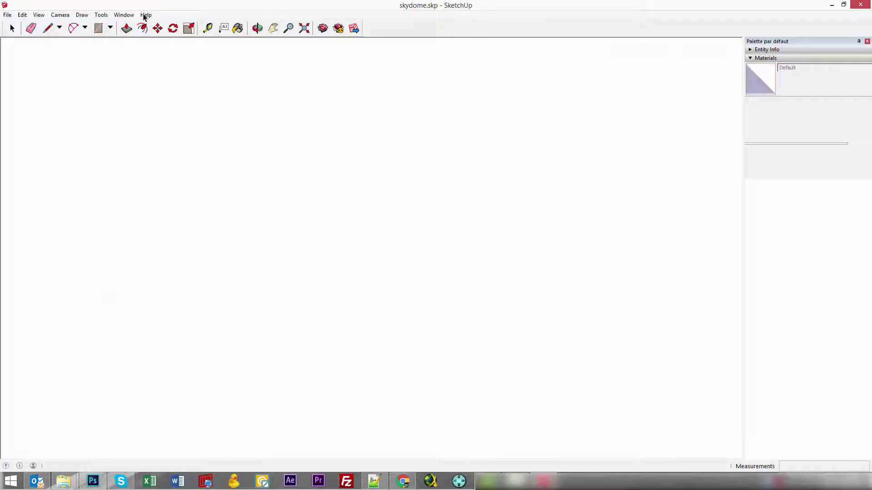
Check the installed SketchUp version in the program's About information, and close it
click(146, 14)
click(170, 88)
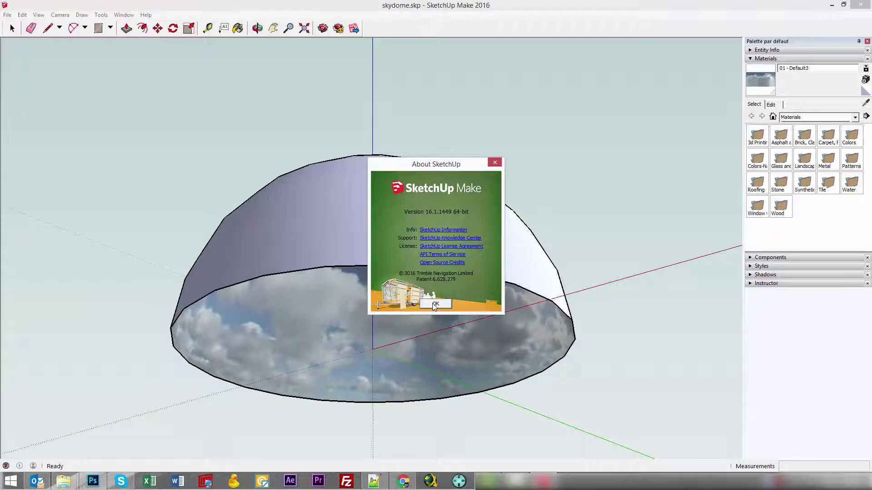
click(435, 305)
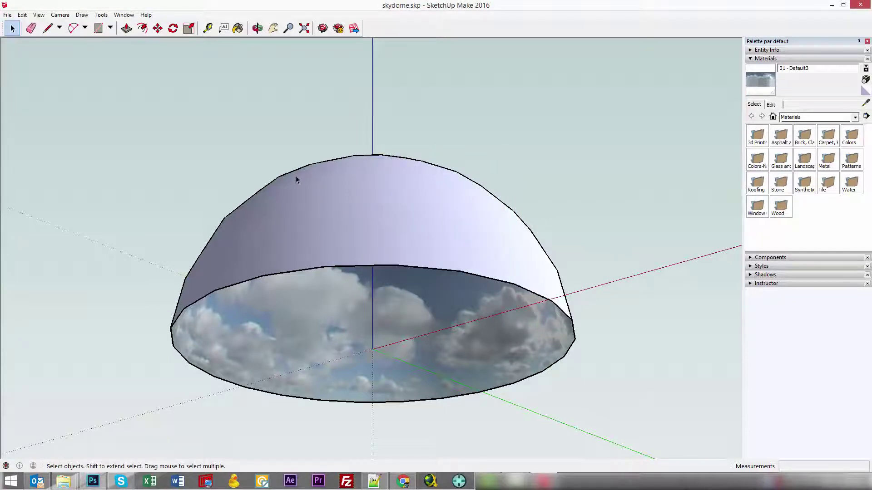
Examine the sky dome's outer shape and its textured inner surface from several angles and distances
key(o)
drag(355, 220, 435, 307)
key(space)
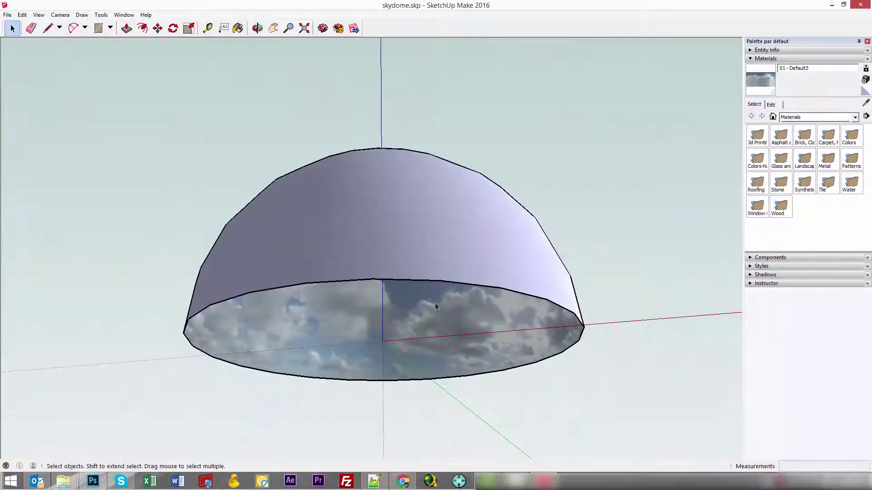
drag(210, 265, 350, 181)
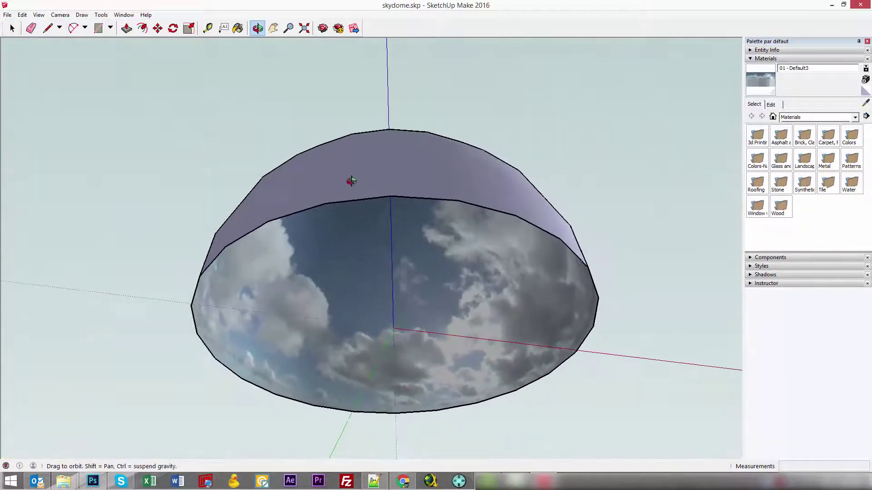
drag(369, 302, 419, 255)
scroll(402, 258, up, 5)
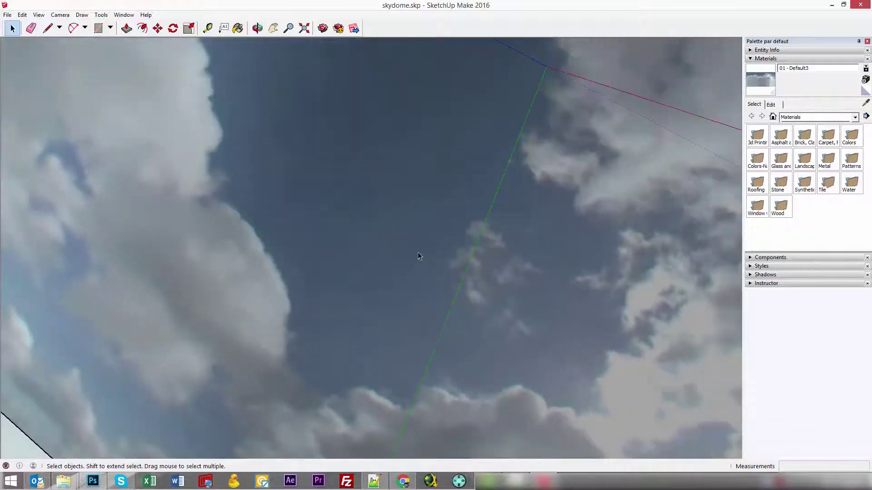
scroll(454, 255, down, 10)
drag(492, 254, 413, 274)
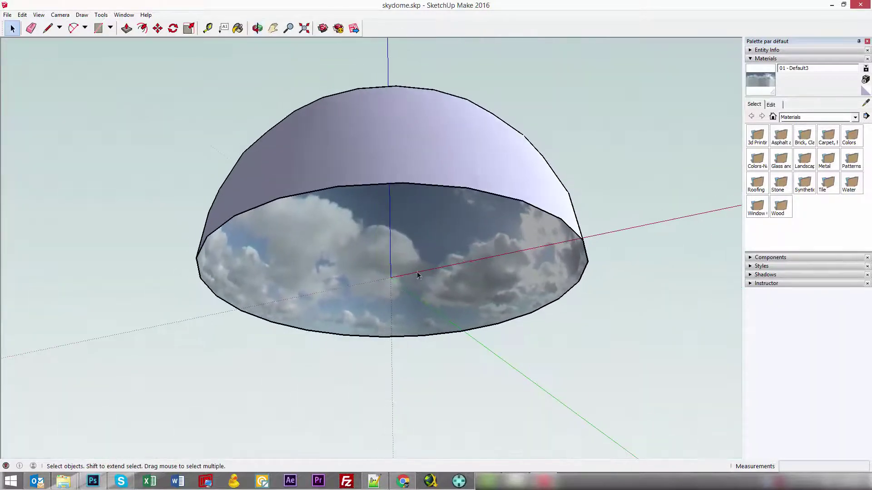
scroll(440, 198, up, 4)
scroll(306, 244, down, 3)
drag(288, 226, 496, 172)
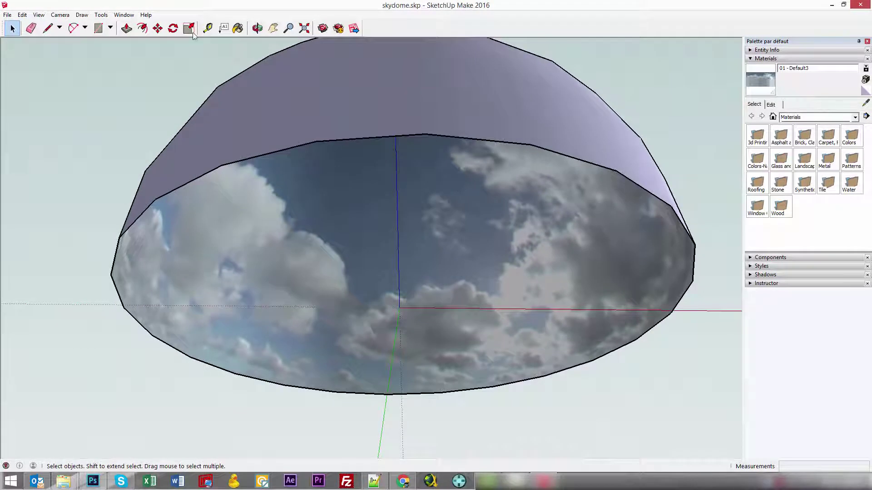
Open the sky dome's 01 - Default3 material for editing and remove its sky12.jpg texture image
click(239, 29)
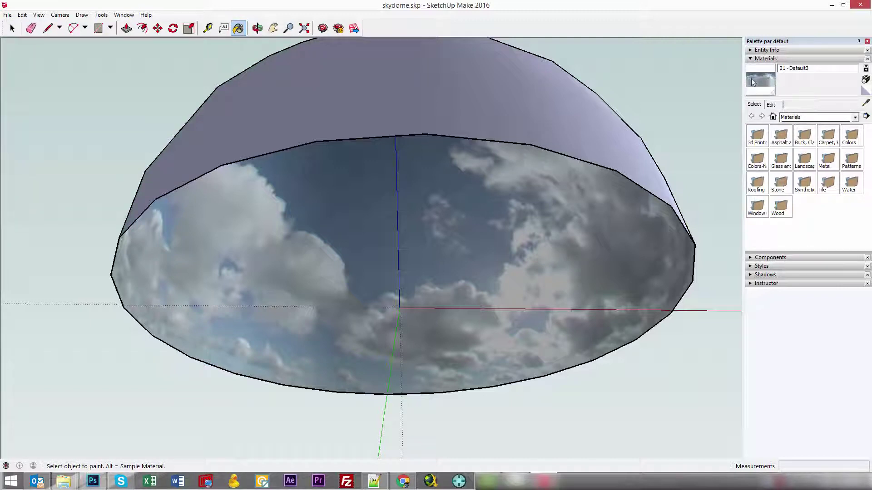
click(752, 59)
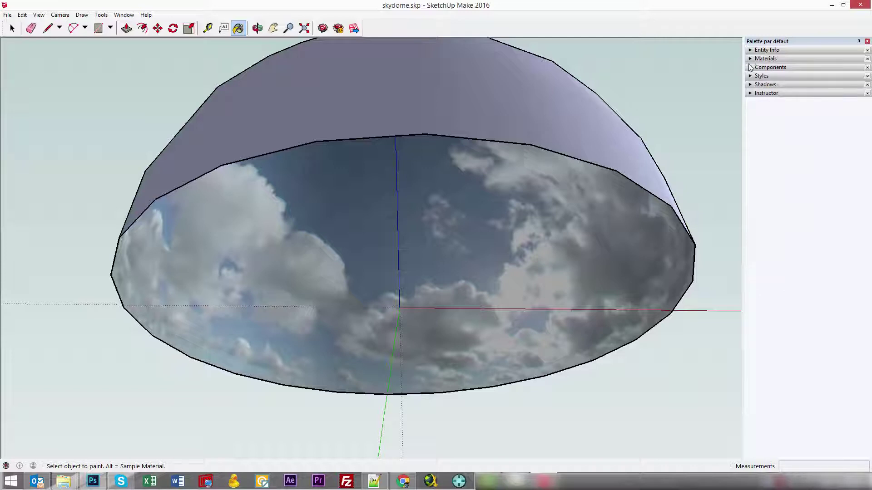
click(751, 60)
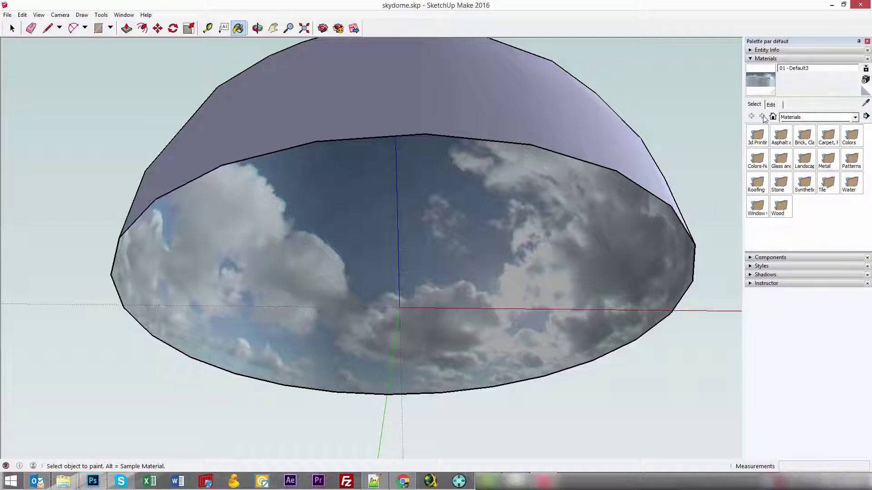
click(772, 106)
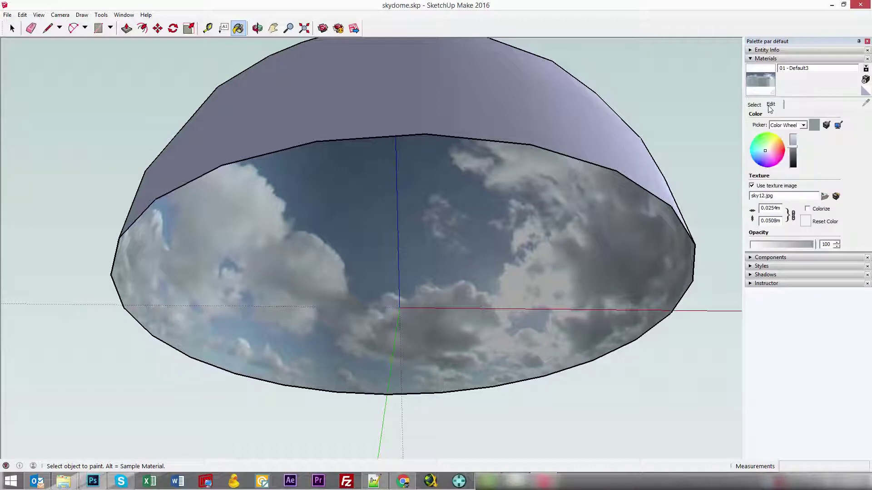
click(751, 186)
click(752, 186)
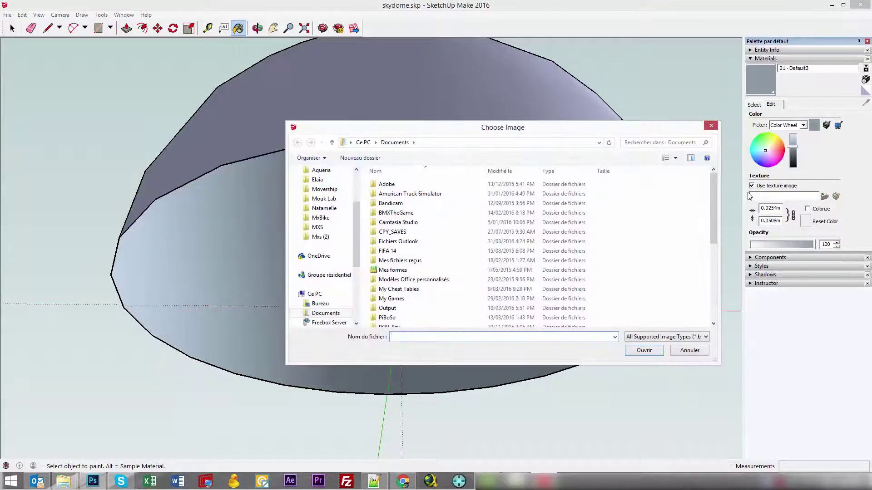
click(687, 351)
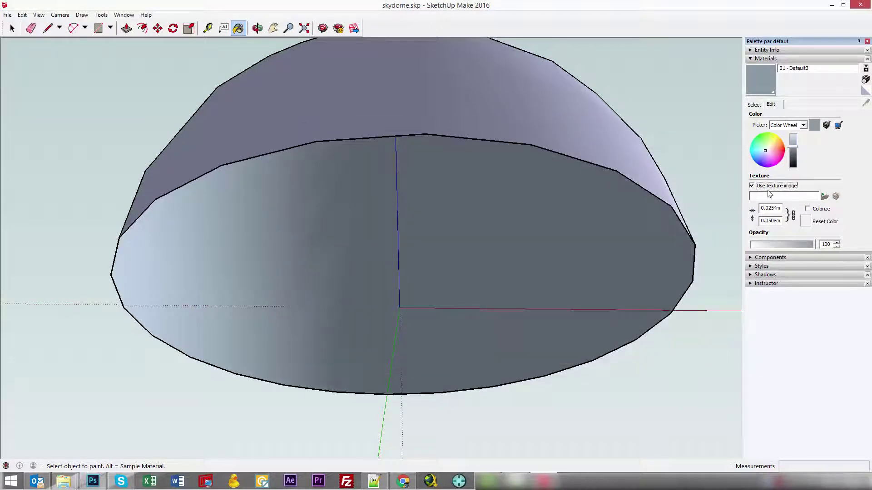
Load washougal.tga from the MxBike > Track Edit > tt > Skydomes folder as the dome material's texture image
click(824, 196)
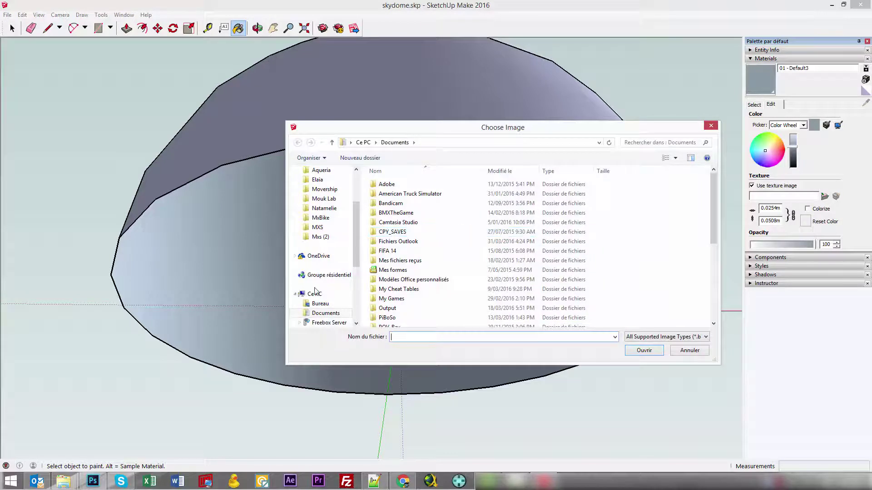
scroll(322, 291, down, 5)
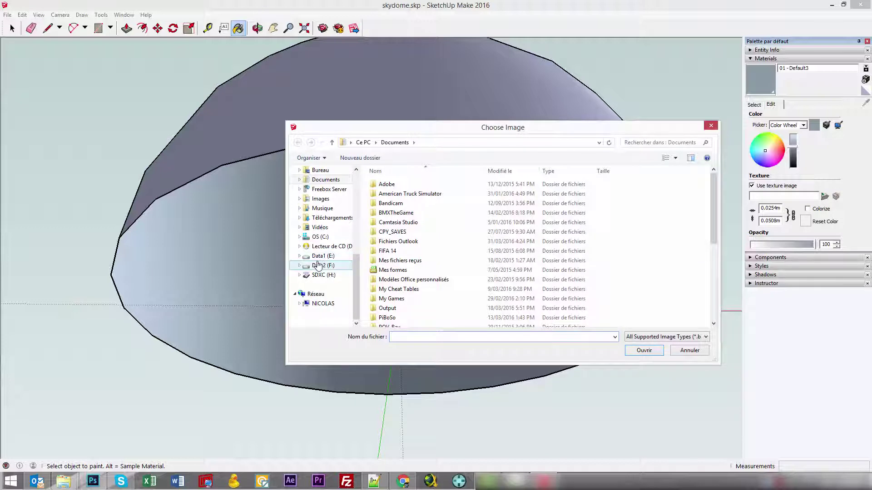
scroll(317, 267, up, 6)
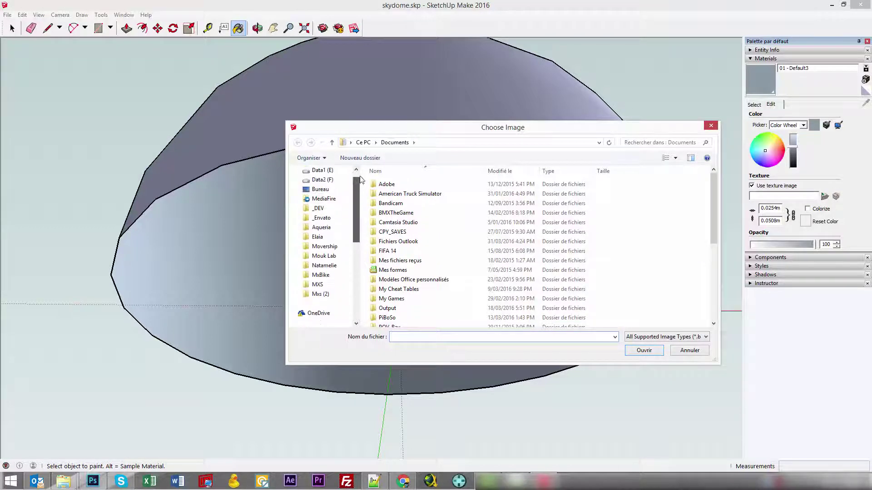
click(318, 289)
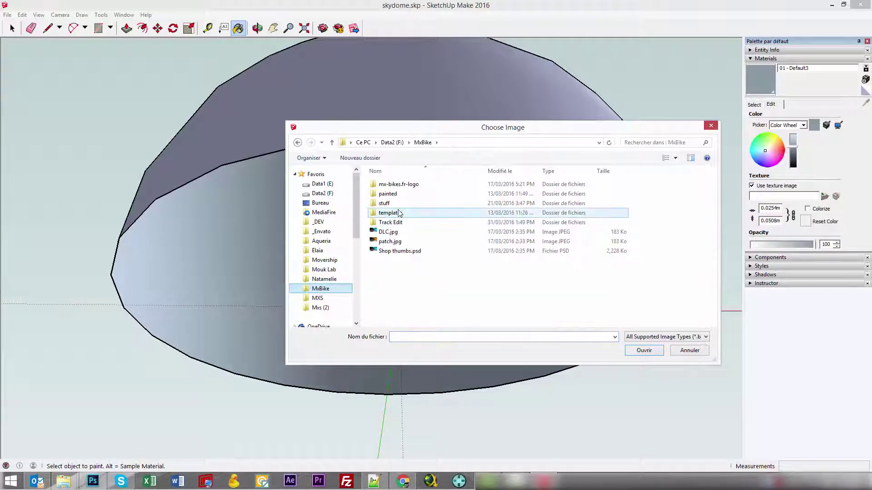
double_click(391, 222)
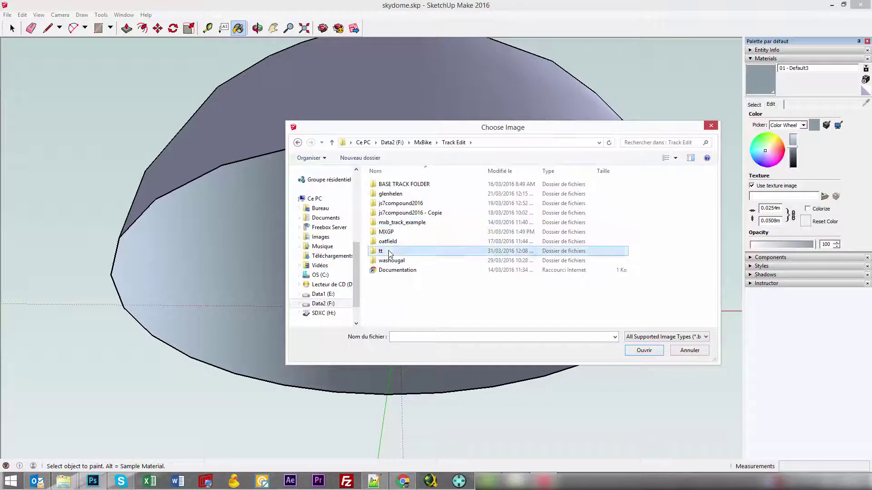
double_click(398, 252)
double_click(391, 242)
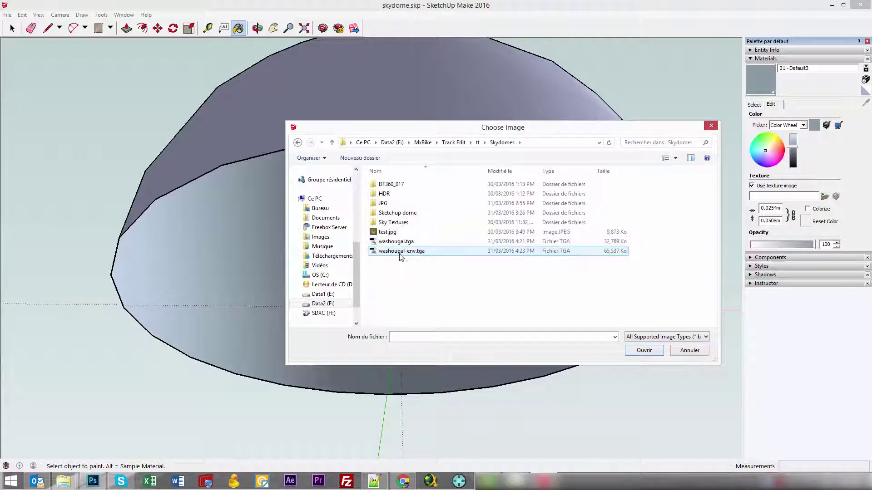
double_click(395, 244)
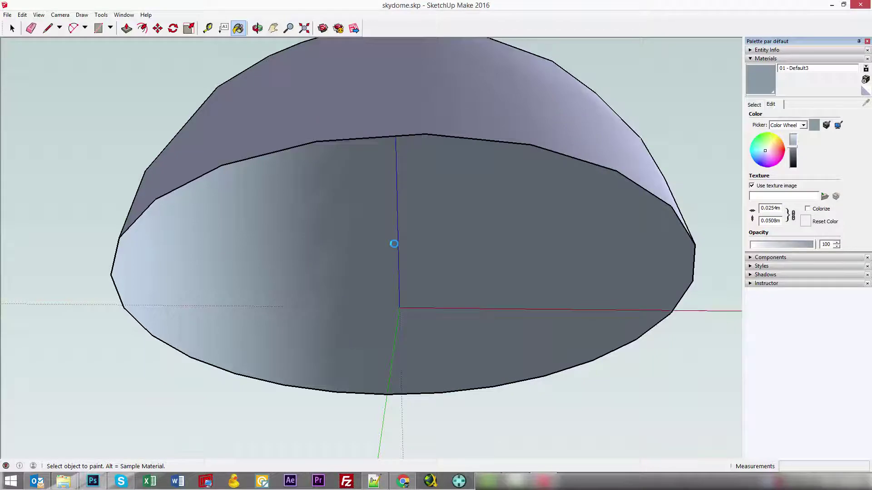
Try to correct the washougal.tga texture's fit on the dome by changing its texture dimensions
mouse_move(431, 270)
mouse_down()
mouse_move(395, 161)
mouse_move(351, 221)
mouse_move(315, 243)
mouse_move(401, 154)
mouse_move(552, 226)
mouse_move(532, 260)
mouse_move(331, 220)
mouse_move(335, 253)
mouse_move(362, 236)
mouse_move(368, 259)
mouse_up()
key(b)
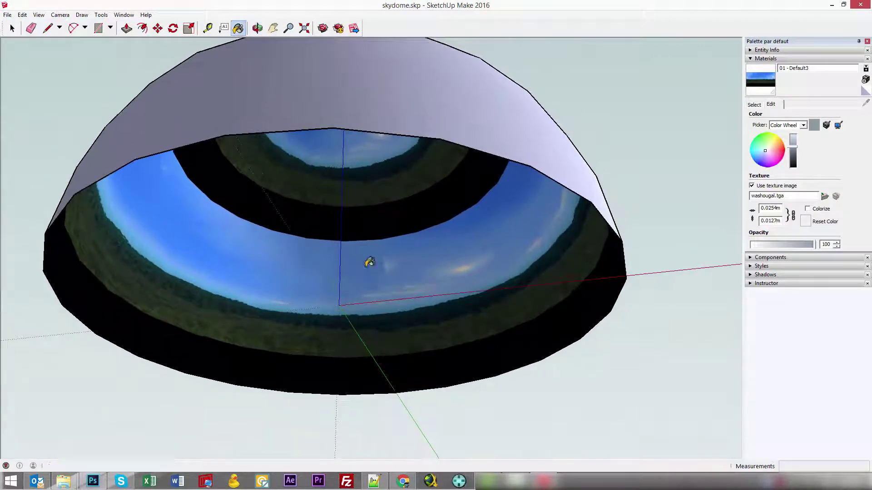
drag(761, 208, 781, 222)
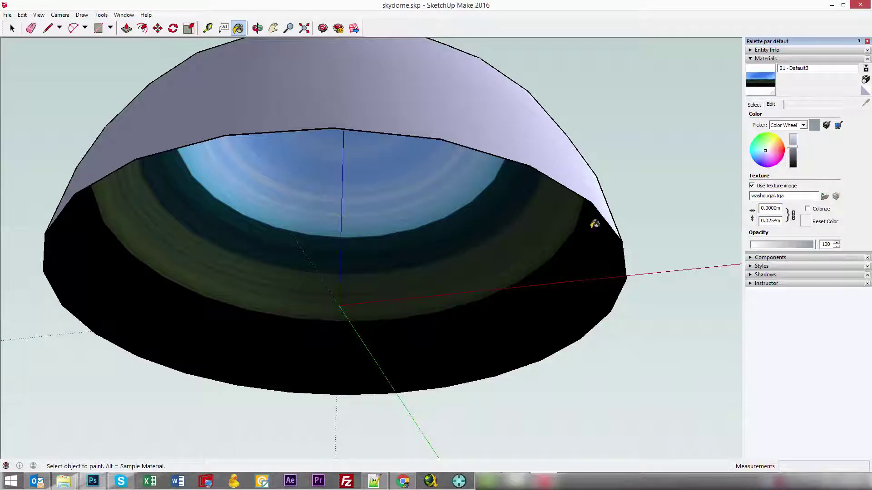
drag(264, 225, 295, 171)
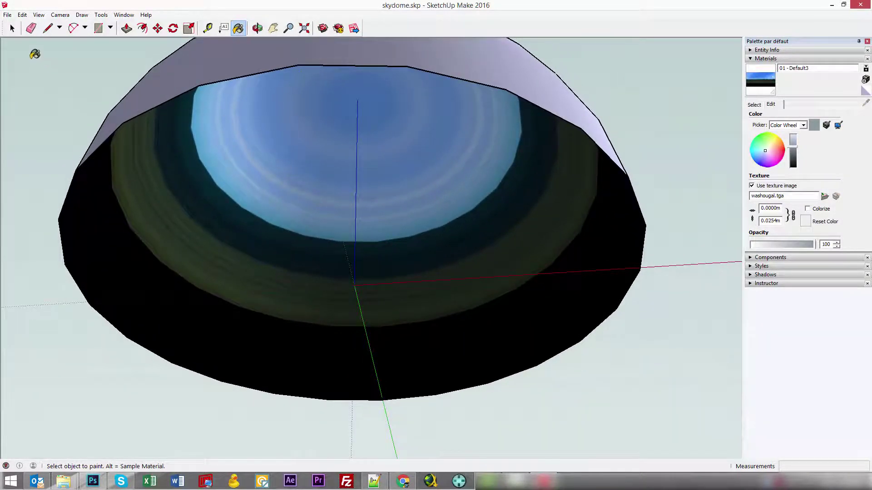
Close the model without saving the changes, and reopen skydome.skp from the Sketchup dome folder
click(7, 15)
click(20, 35)
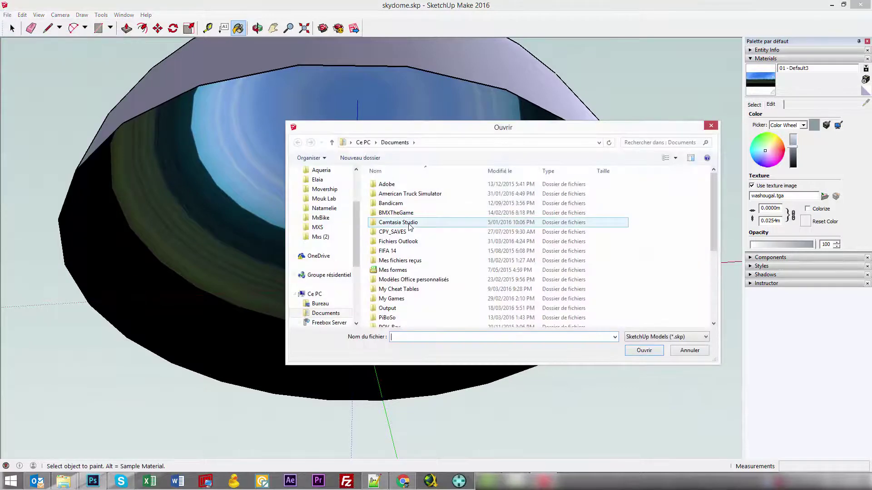
click(711, 126)
click(861, 4)
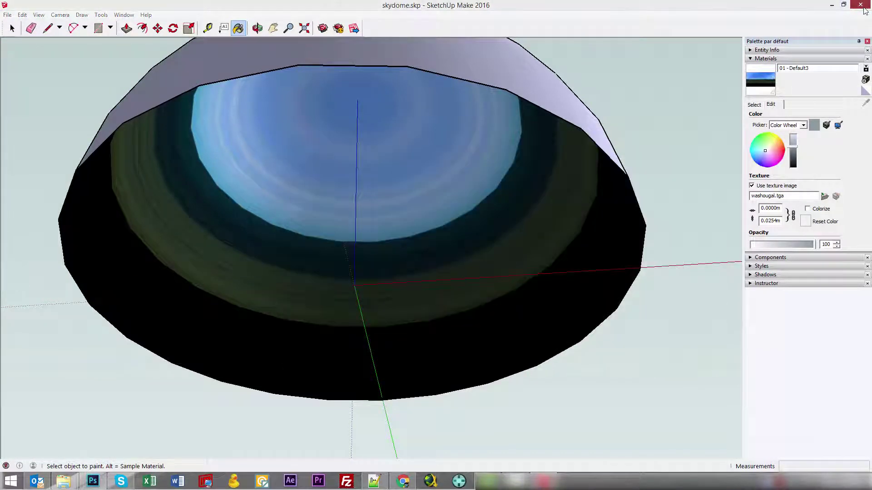
click(443, 261)
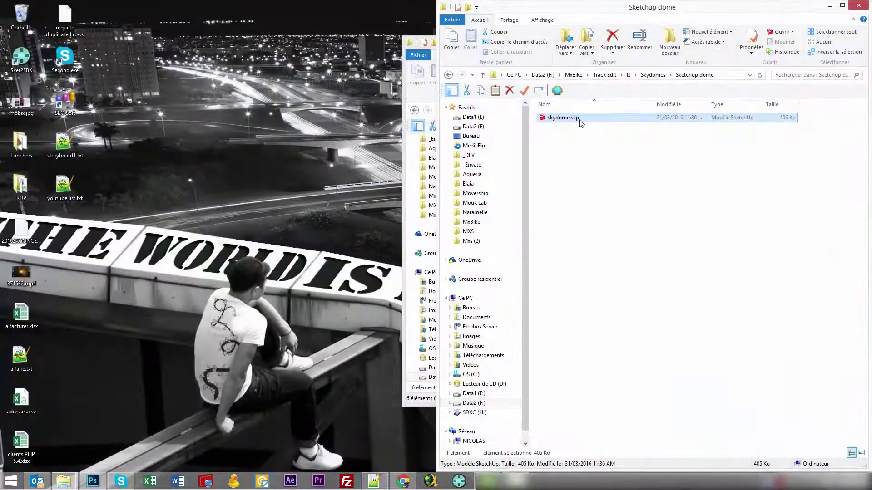
double_click(563, 117)
click(557, 384)
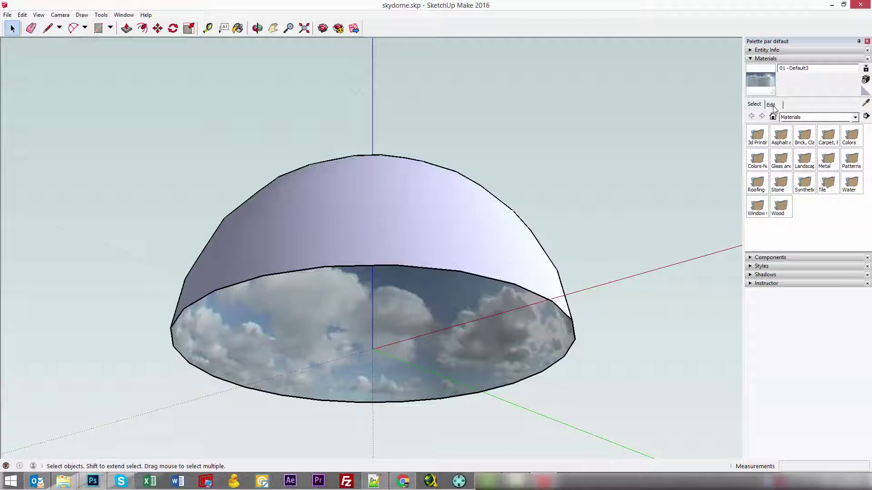
Open the 01 - Default3 material for editing, and examine its texture dimensions and the sky image inside the dome
click(771, 104)
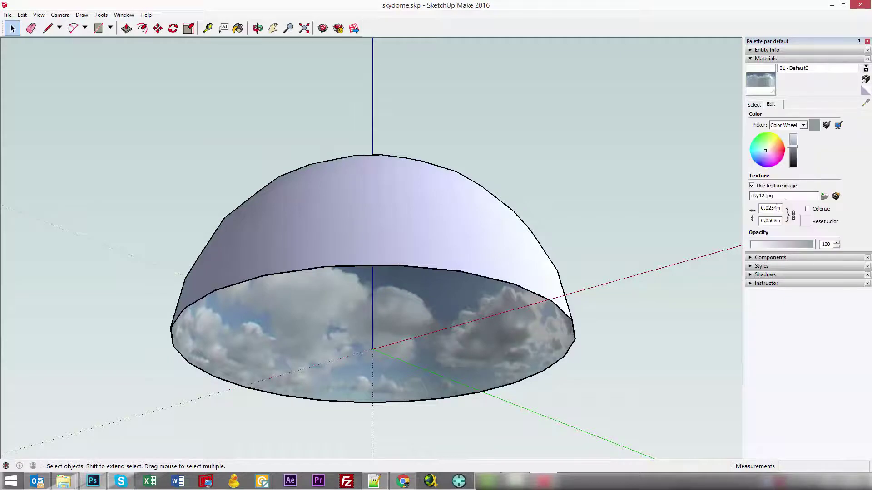
mouse_move(767, 210)
mouse_down()
mouse_move(777, 208)
mouse_move(777, 219)
mouse_up()
drag(392, 245, 384, 122)
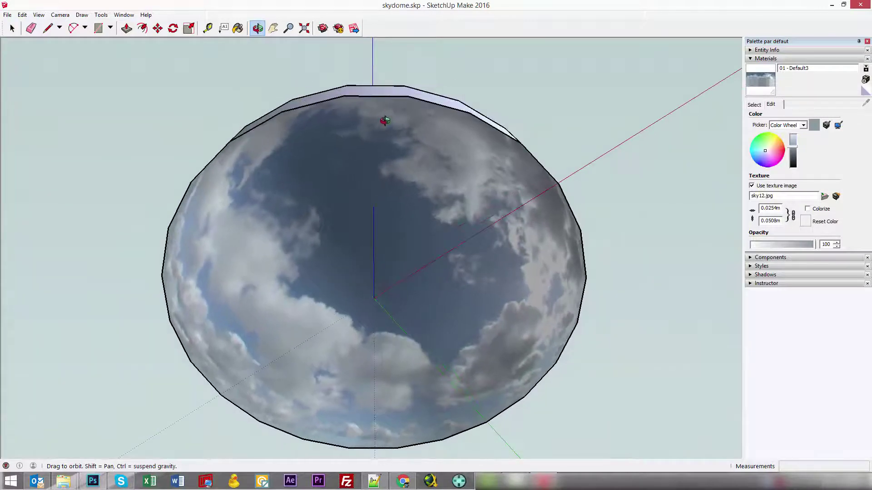
key(space)
key(o)
drag(442, 177, 413, 313)
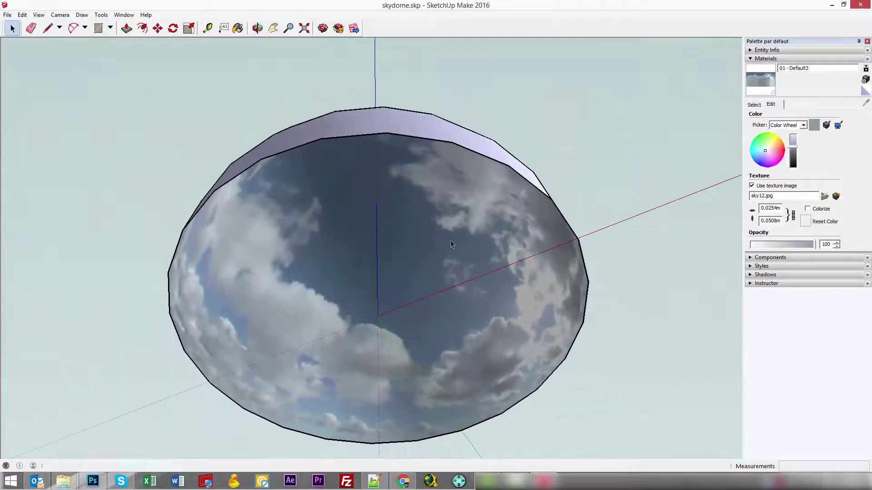
key(space)
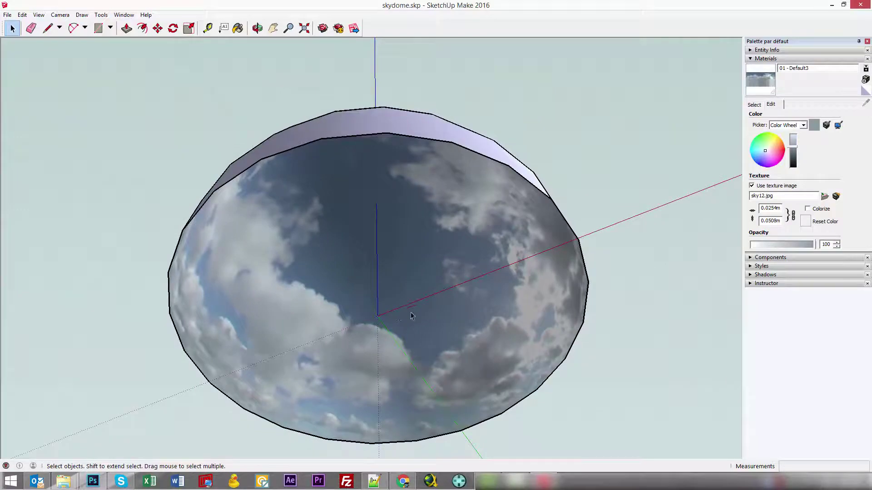
click(103, 480)
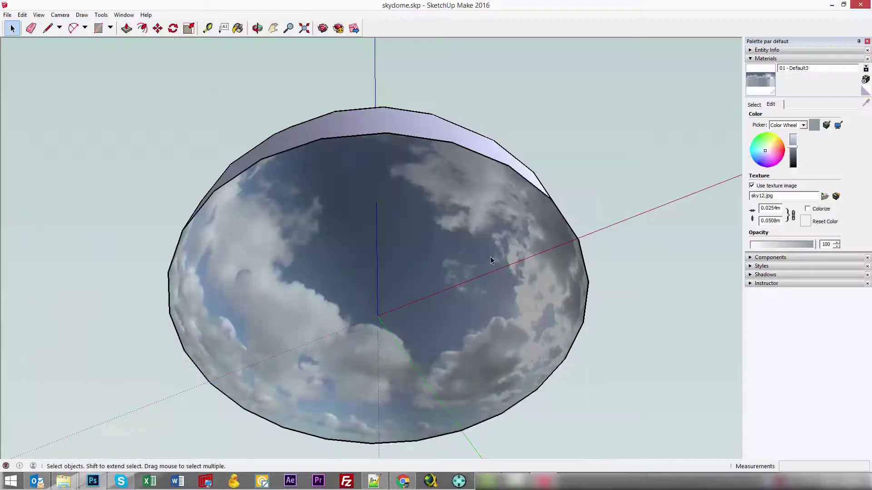
key(o)
drag(491, 260, 536, 307)
key(space)
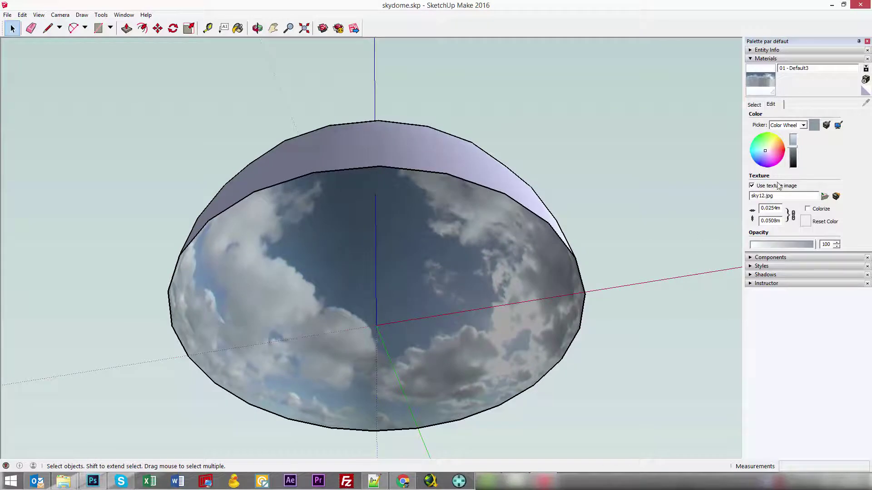
Replace the dome material's texture image with washougal.tga from the Skydomes folder
click(824, 196)
click(396, 241)
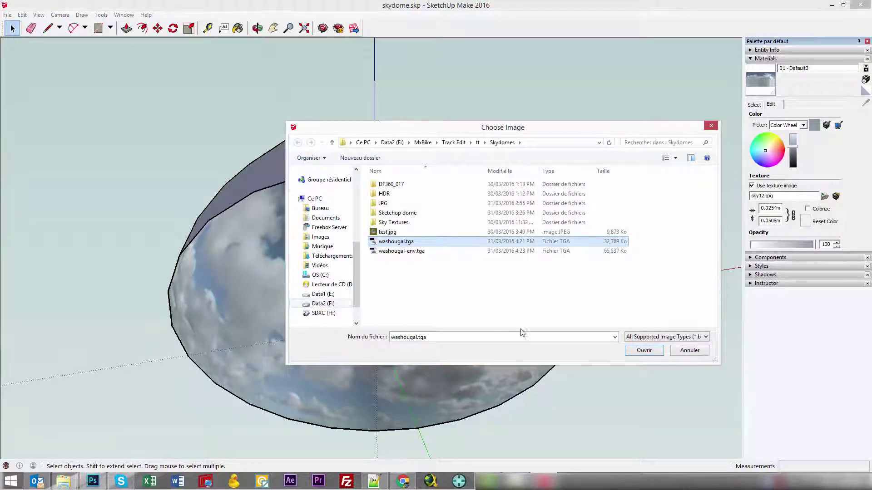
click(643, 351)
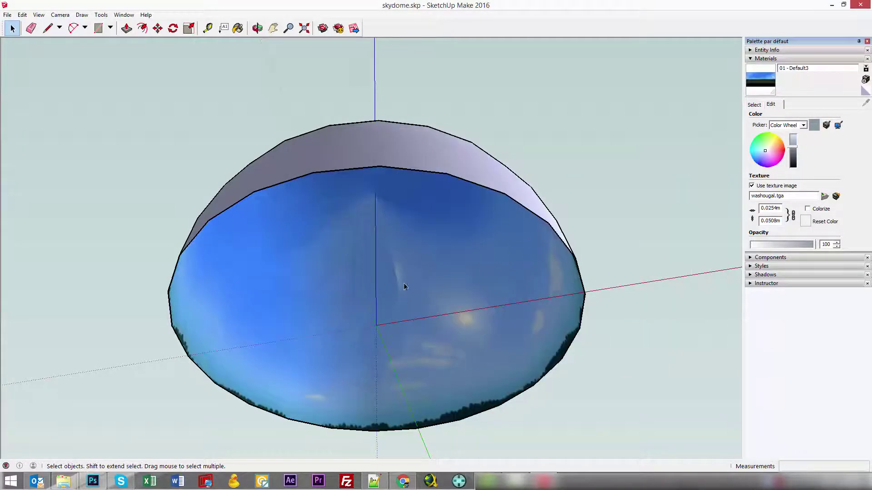
Examine the Washougal sky and tree line around the whole inside of the dome
drag(410, 252, 282, 398)
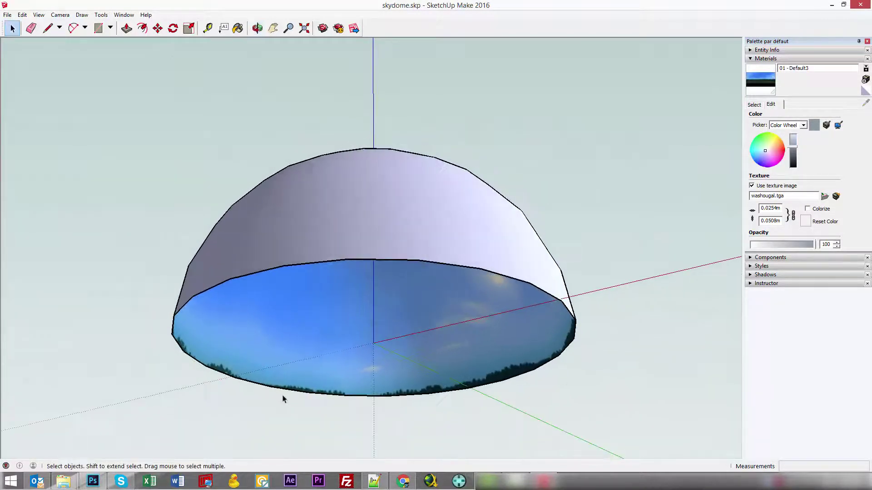
drag(456, 397, 661, 343)
drag(306, 317, 575, 291)
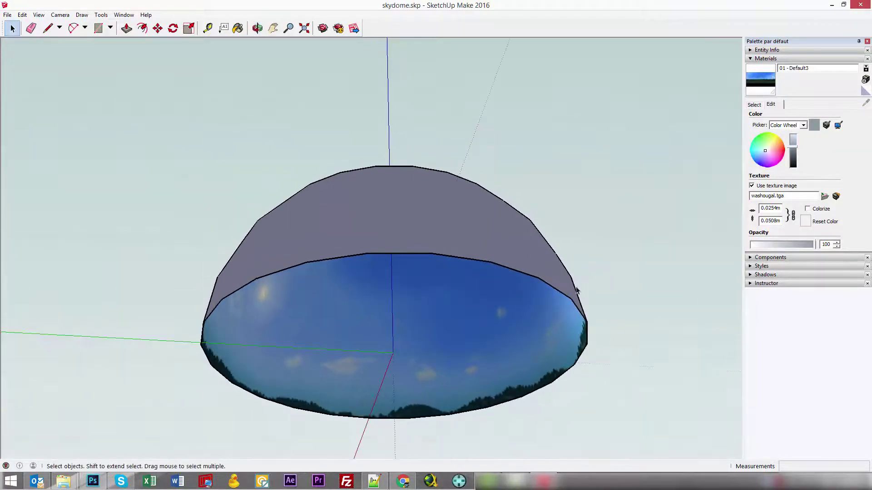
drag(305, 313, 586, 311)
drag(267, 306, 151, 200)
drag(443, 273, 128, 336)
drag(369, 241, 337, 260)
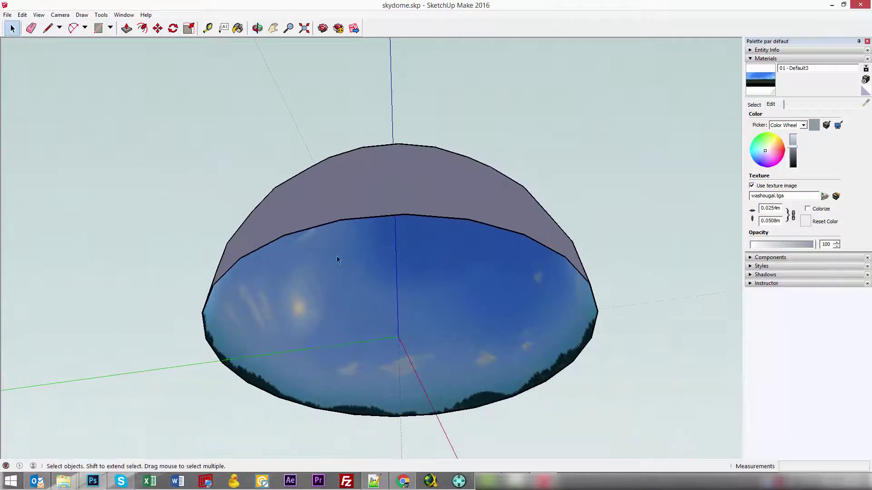
click(7, 15)
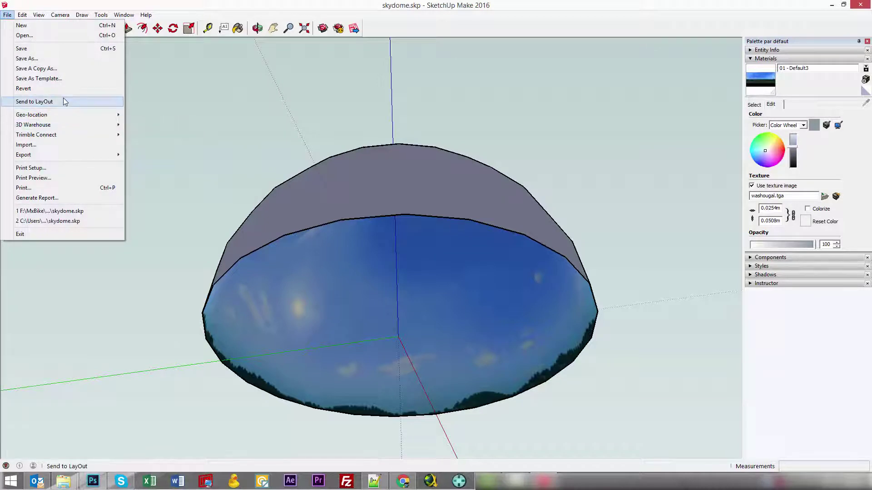
mouse_move(84, 157)
click(143, 154)
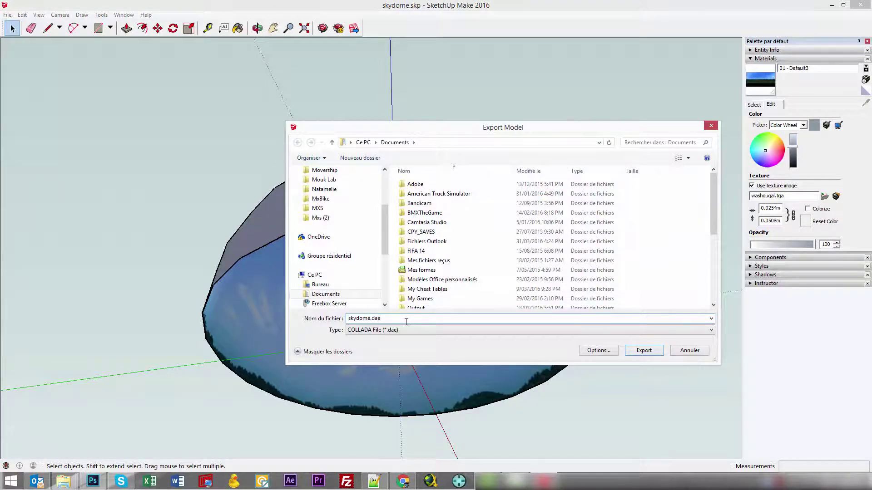
click(689, 352)
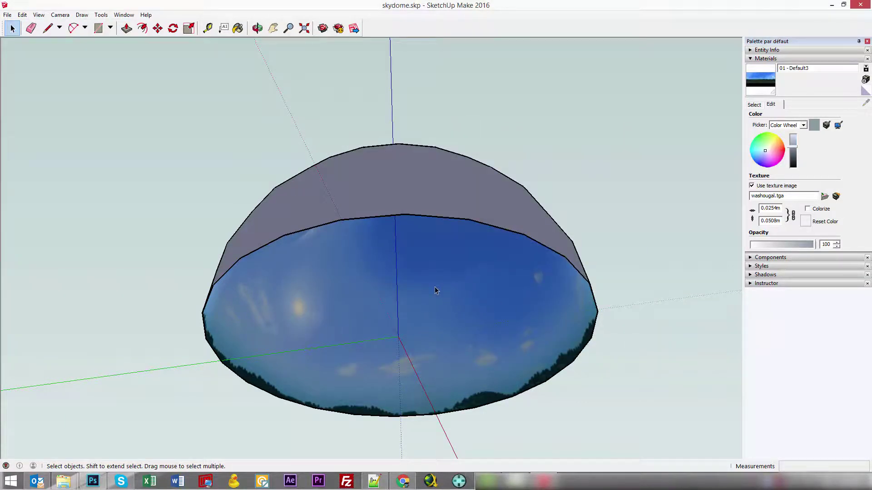
Check the dome's sky texture once more from steeper and flatter viewing angles below the rim
key(o)
drag(331, 288, 180, 274)
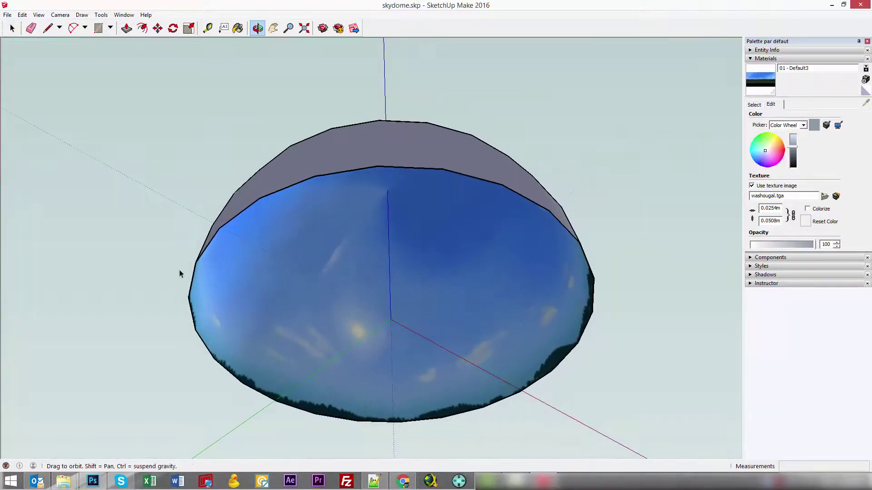
key(space)
key(o)
drag(549, 271, 560, 296)
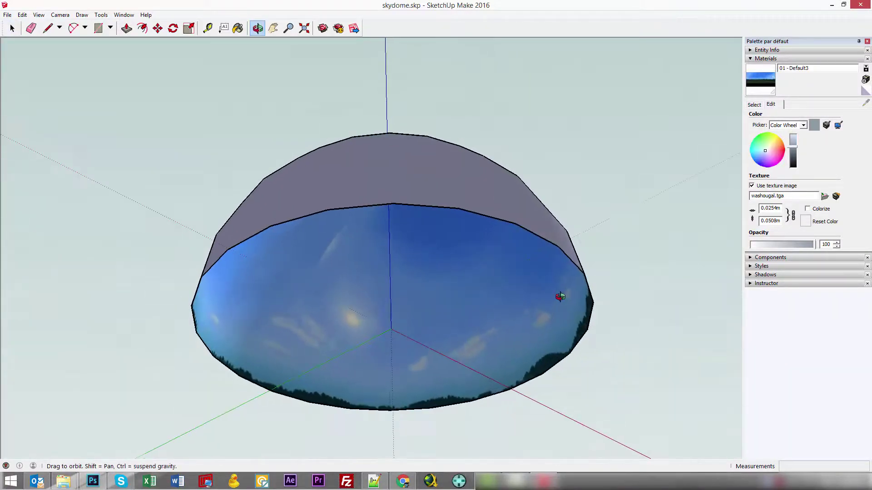
key(space)
key(o)
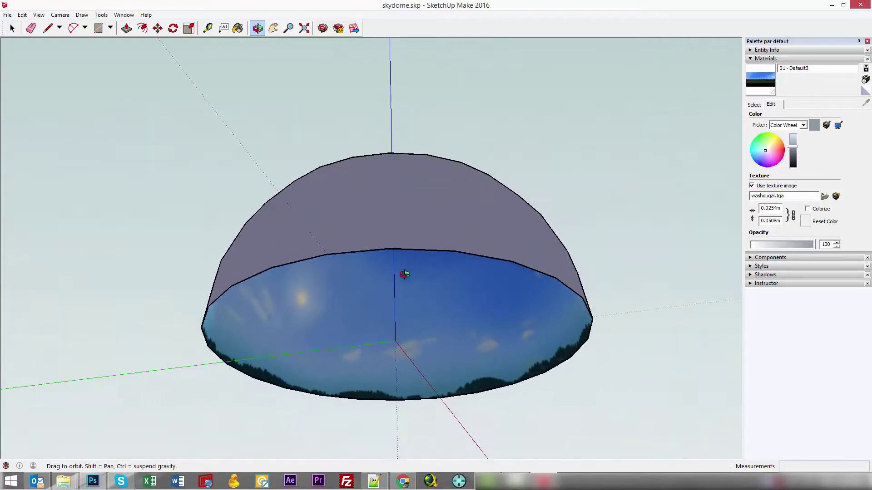